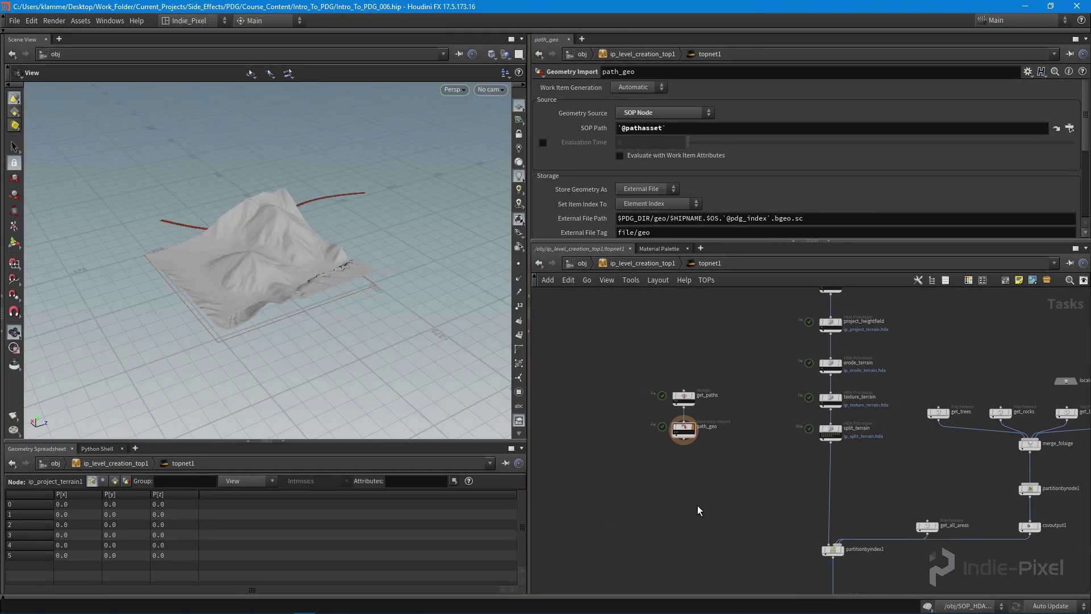
# - Add a Partition by Bounds node, partitionbybounds1, to the TOP network
pyautogui.scroll(5, 682, 475)
pyautogui.moveTo(653, 465); pyautogui.dragTo(637, 433, button='middle')
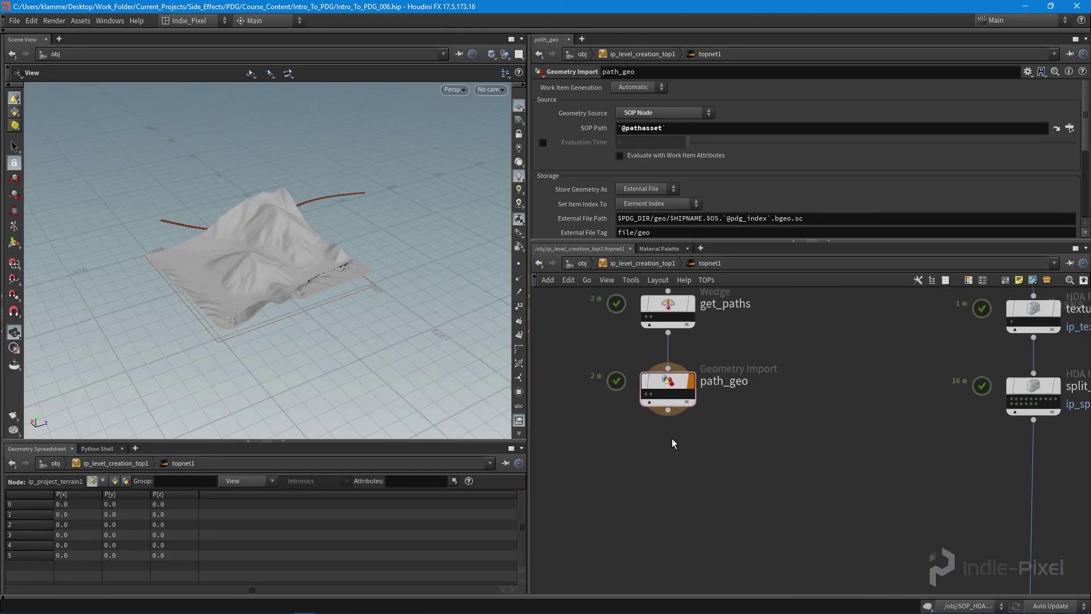
pyautogui.scroll(-4, 657, 451)
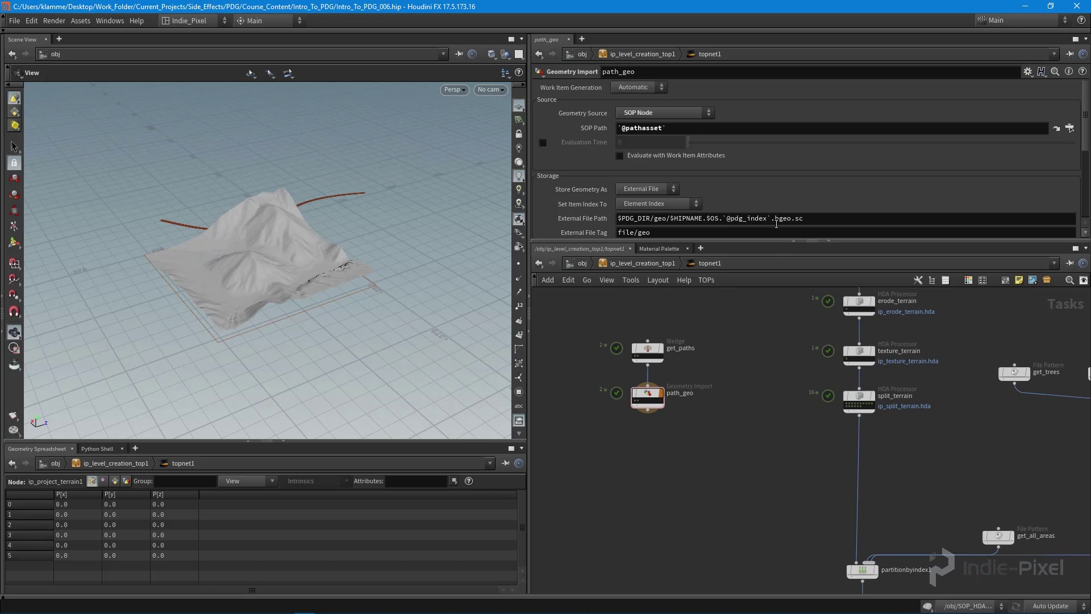
pyautogui.moveTo(849, 242); pyautogui.dragTo(848, 224)
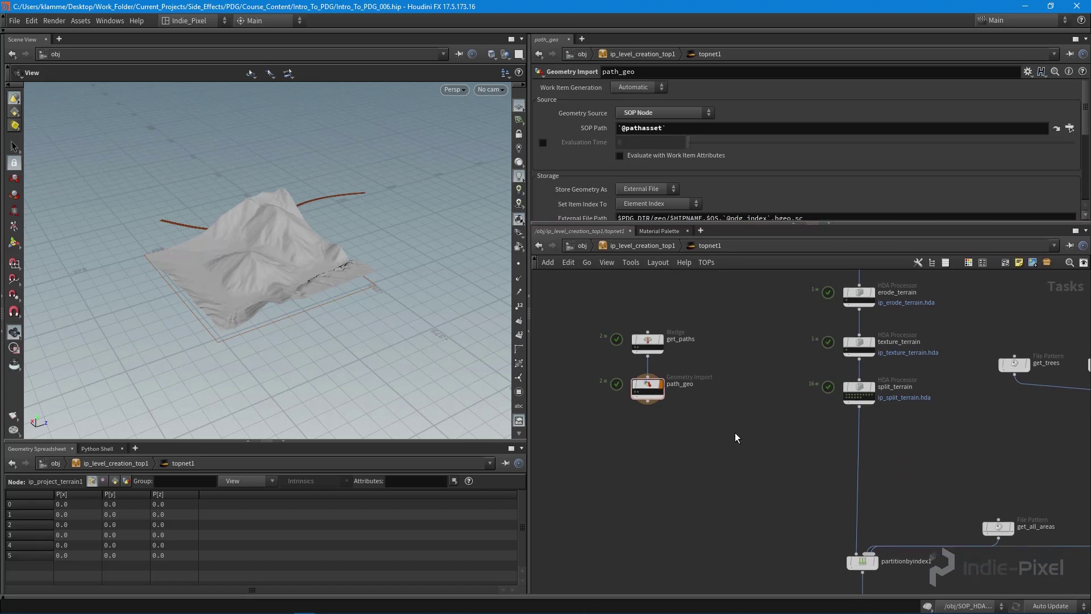
pyautogui.press('Tab')
pyautogui.write('pa')
pyautogui.moveTo(735, 434)
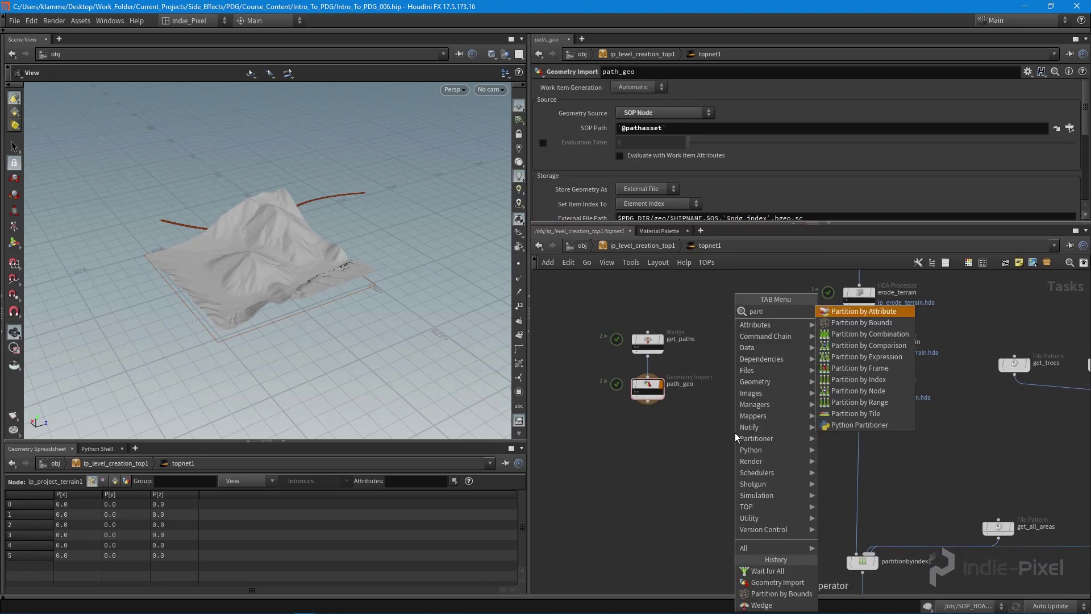
pyautogui.click(858, 323)
pyautogui.click(730, 449)
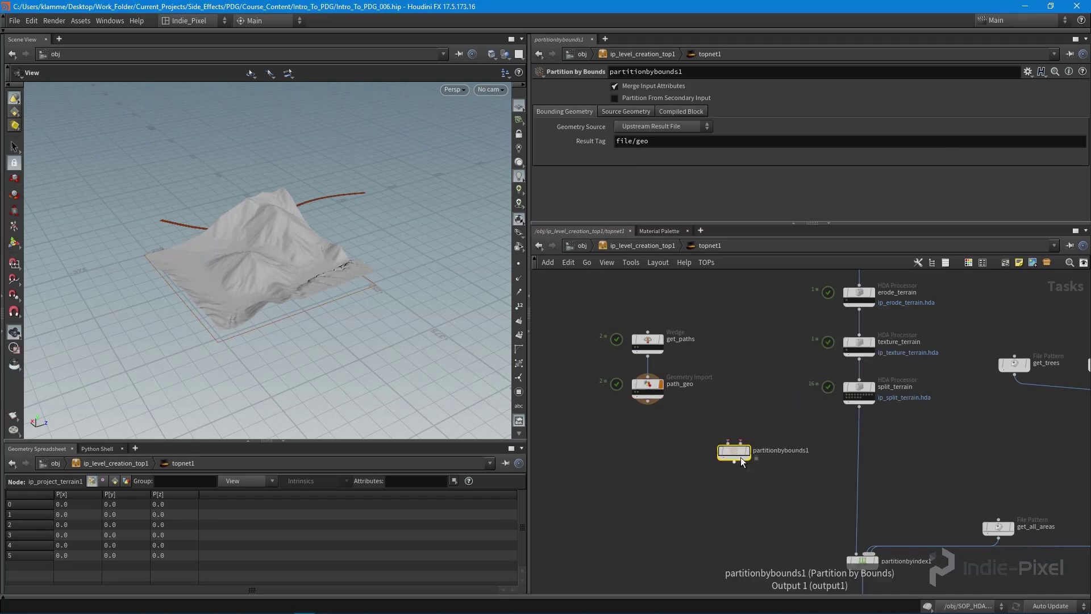
pyautogui.scroll(4, 726, 446)
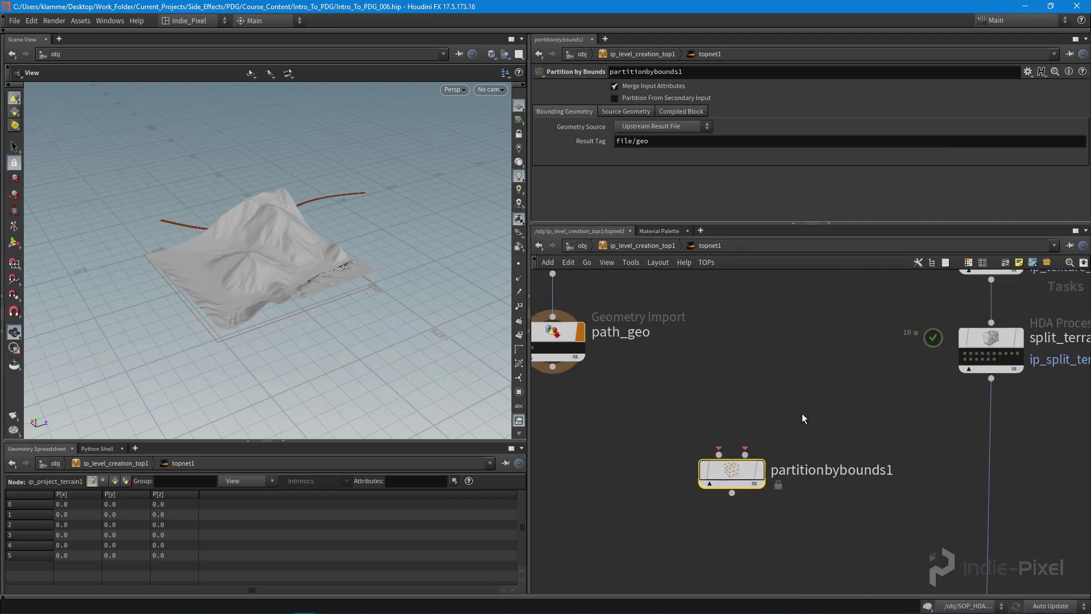
# - Wire split_terrain's output into partitionbybounds1's first input
pyautogui.moveTo(259, 243); pyautogui.dragTo(291, 176)
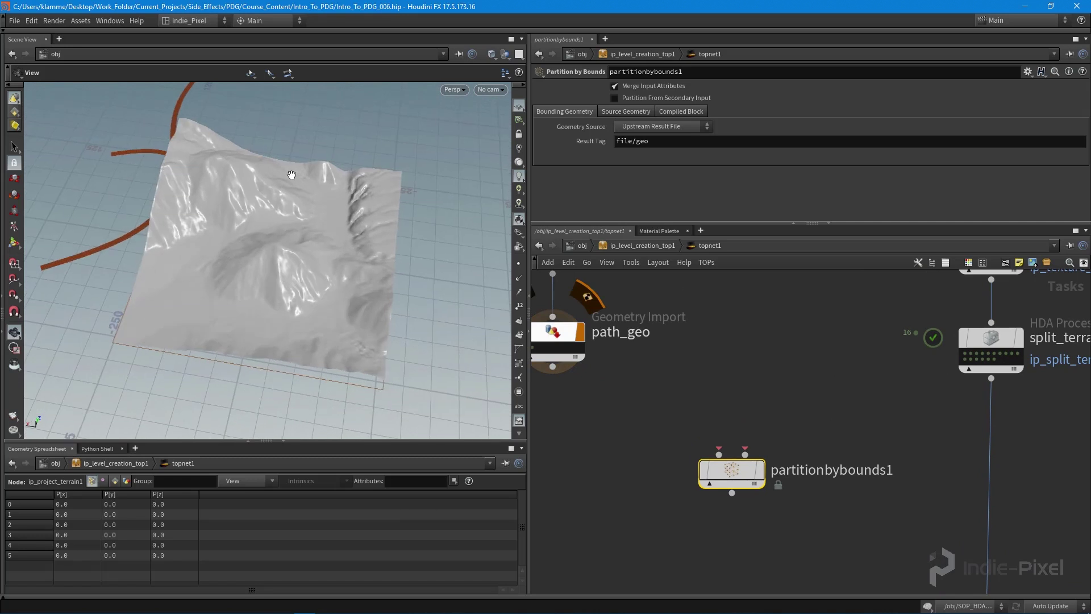
pyautogui.moveTo(901, 448); pyautogui.dragTo(736, 464, button='middle')
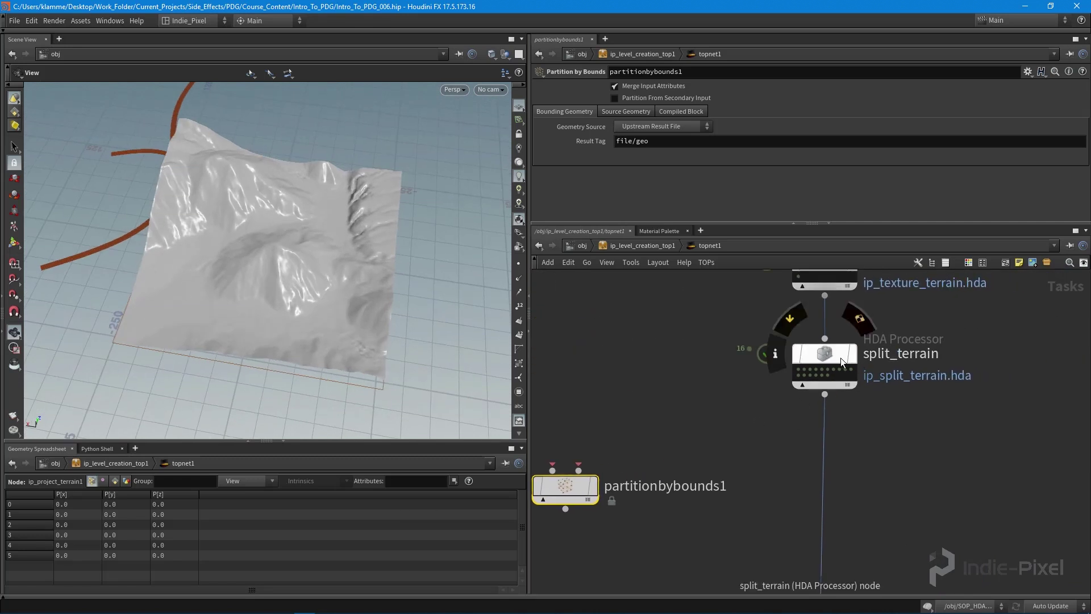
pyautogui.moveTo(820, 390); pyautogui.dragTo(841, 378, button='middle')
pyautogui.moveTo(778, 421); pyautogui.dragTo(836, 423, button='middle')
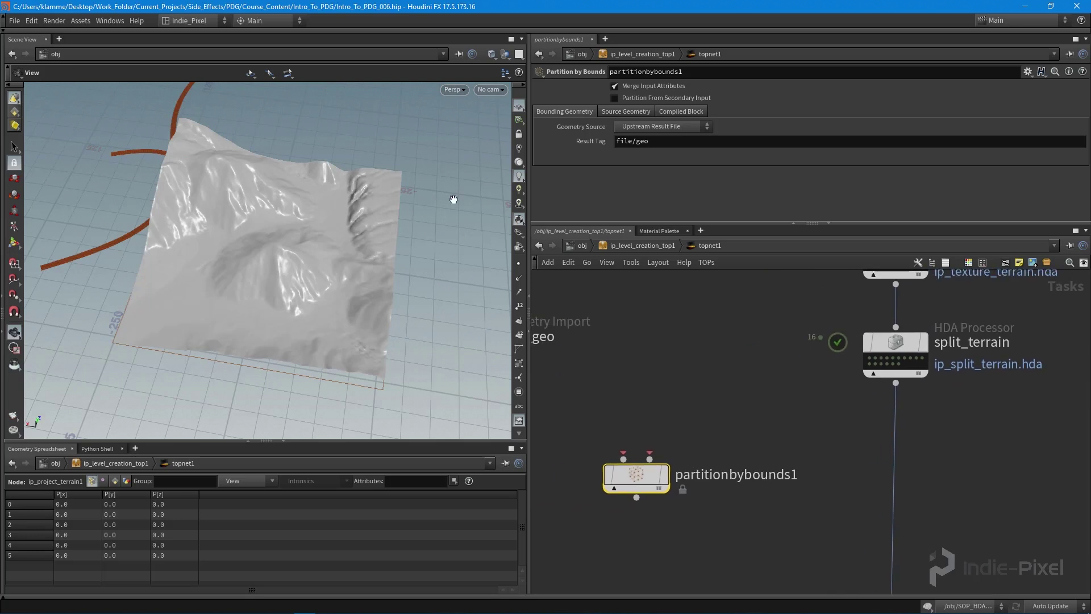
pyautogui.moveTo(683, 400); pyautogui.dragTo(837, 415, button='middle')
pyautogui.keyDown('alt'); pyautogui.moveTo(334, 278); pyautogui.dragTo(245, 272); pyautogui.keyUp('alt')
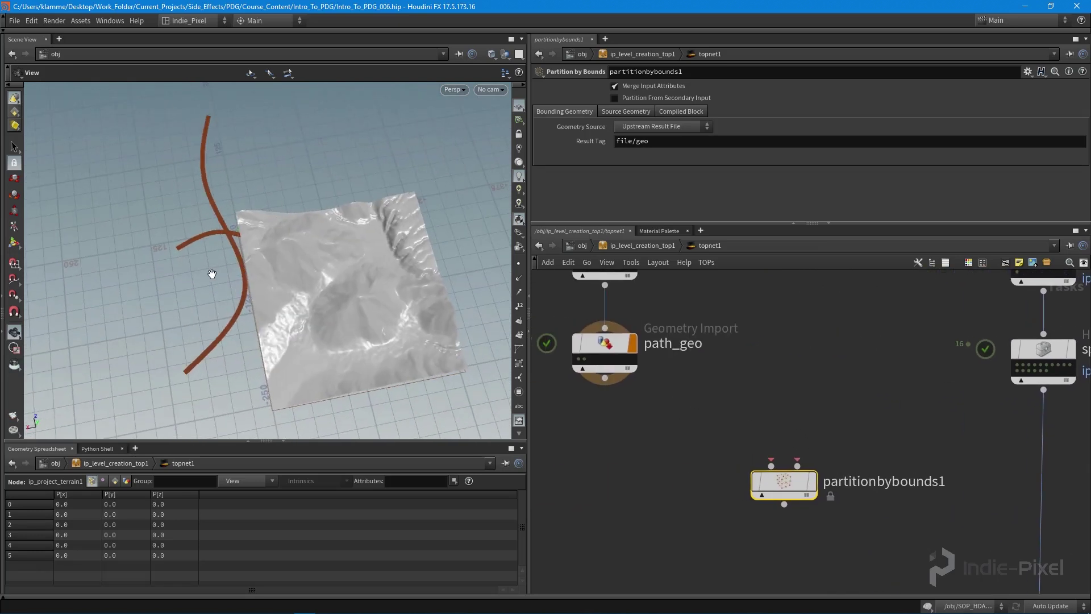
pyautogui.keyDown('alt'); pyautogui.moveTo(275, 322); pyautogui.dragTo(293, 295); pyautogui.keyUp('alt')
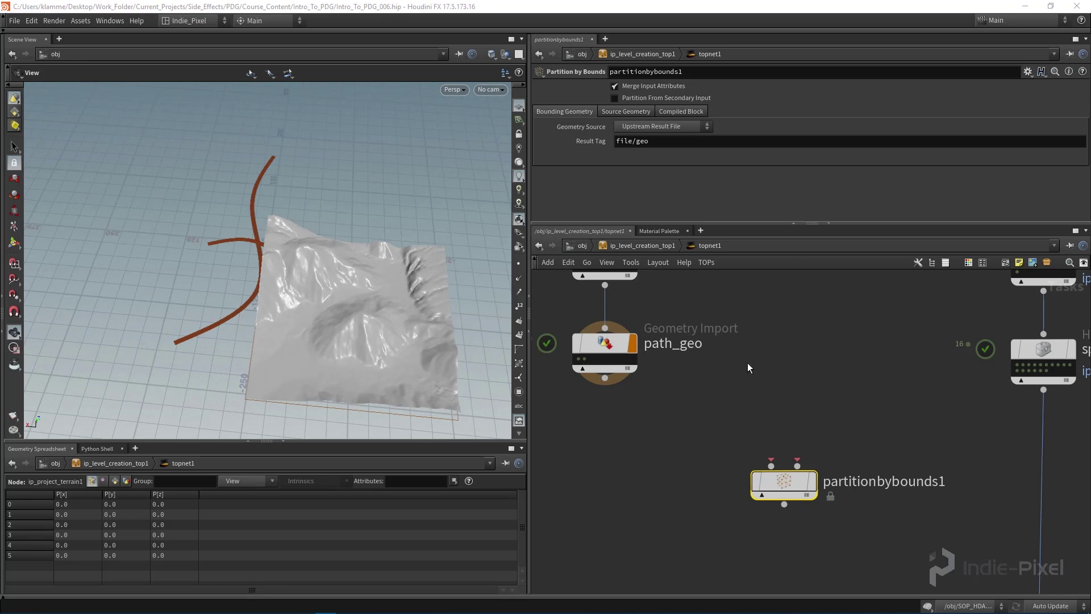
pyautogui.moveTo(699, 370); pyautogui.dragTo(932, 416, button='middle')
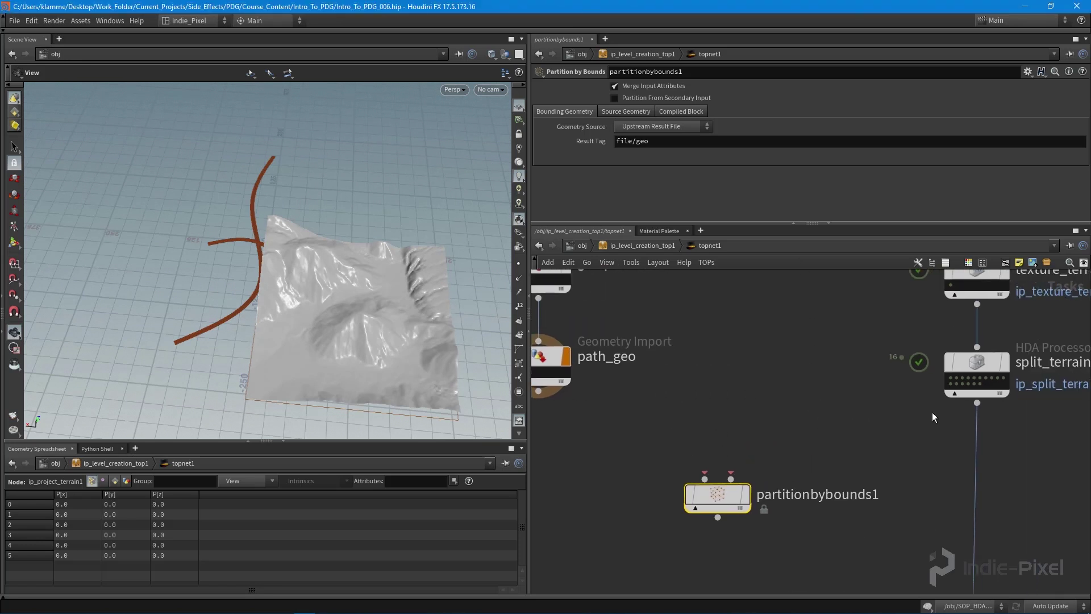
pyautogui.moveTo(1025, 451); pyautogui.dragTo(993, 442, button='middle')
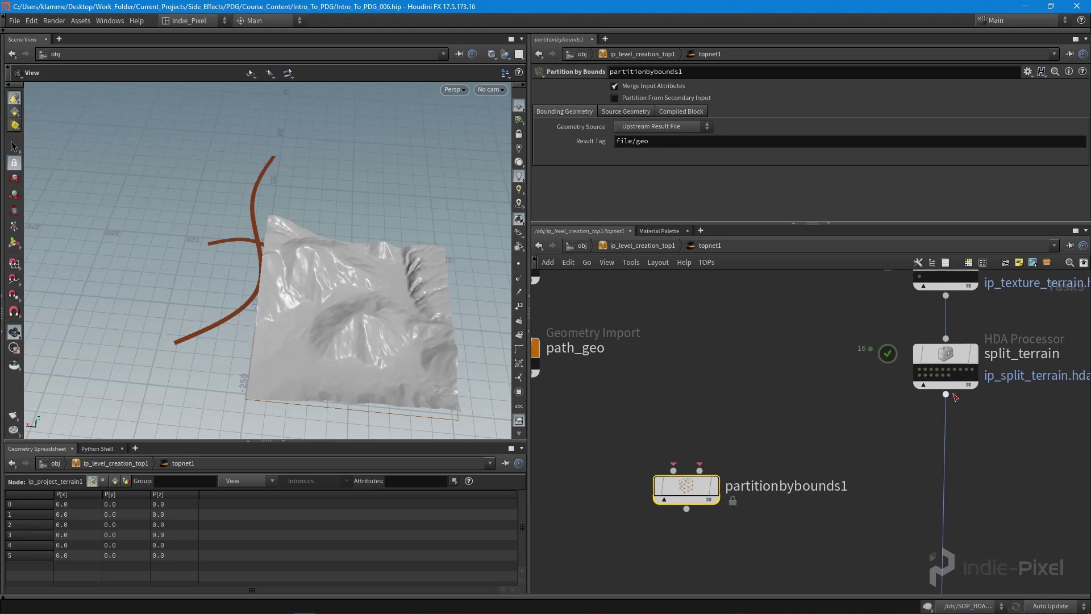
pyautogui.click(946, 398)
pyautogui.click(673, 469)
pyautogui.moveTo(550, 500); pyautogui.dragTo(614, 473, button='middle')
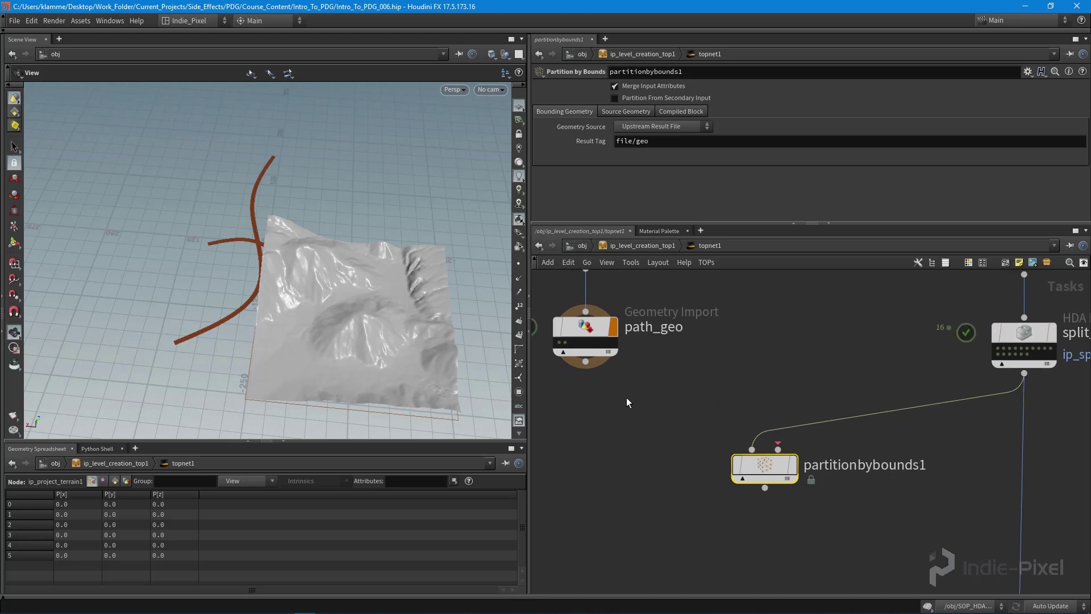
# - Connect path_geo into partitionbybounds1's second input and cook it into 16 work items
pyautogui.click(586, 361)
pyautogui.click(837, 462)
pyautogui.moveTo(751, 302); pyautogui.dragTo(766, 346, button='middle')
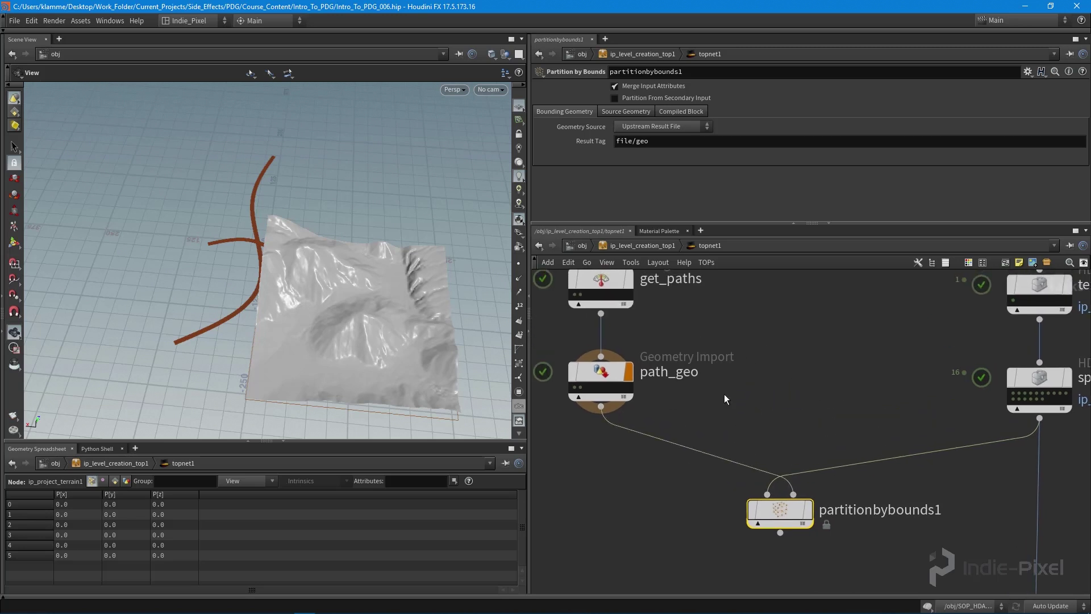
pyautogui.moveTo(785, 519); pyautogui.dragTo(789, 469)
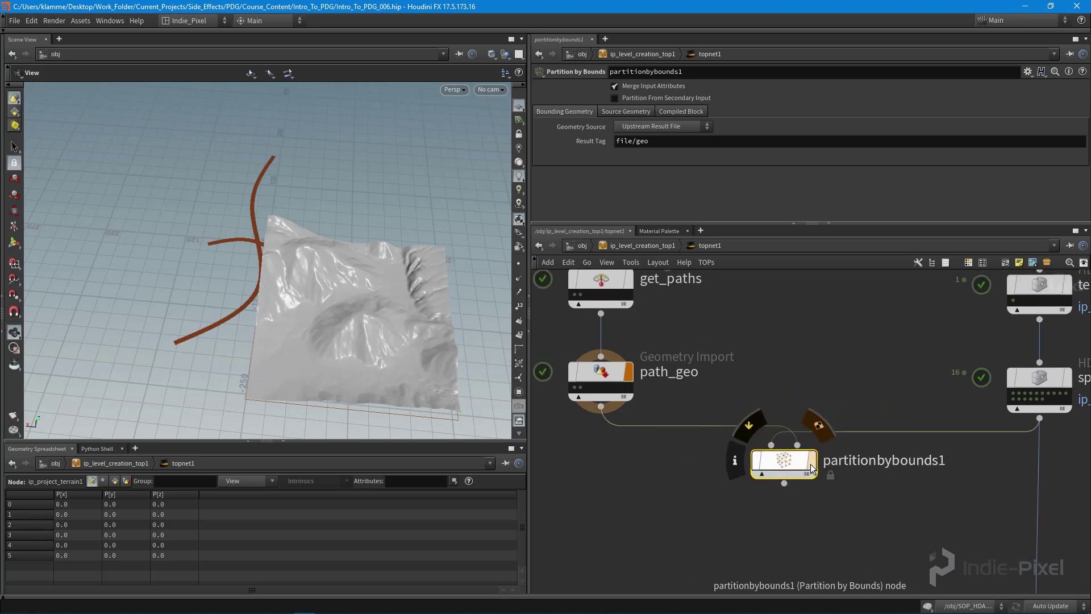
pyautogui.hotkey('shift', 'v')
pyautogui.moveTo(799, 471); pyautogui.dragTo(794, 449, button='middle')
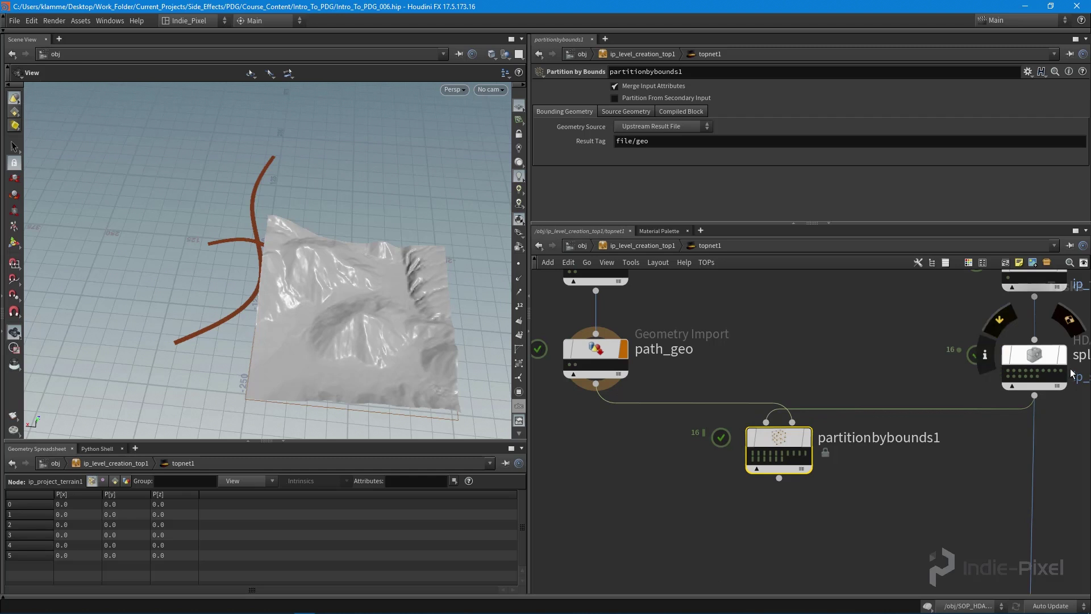
# - Inspect several partition work items' terrain pieces and curves, checking one item's details
pyautogui.scroll(3, 744, 433)
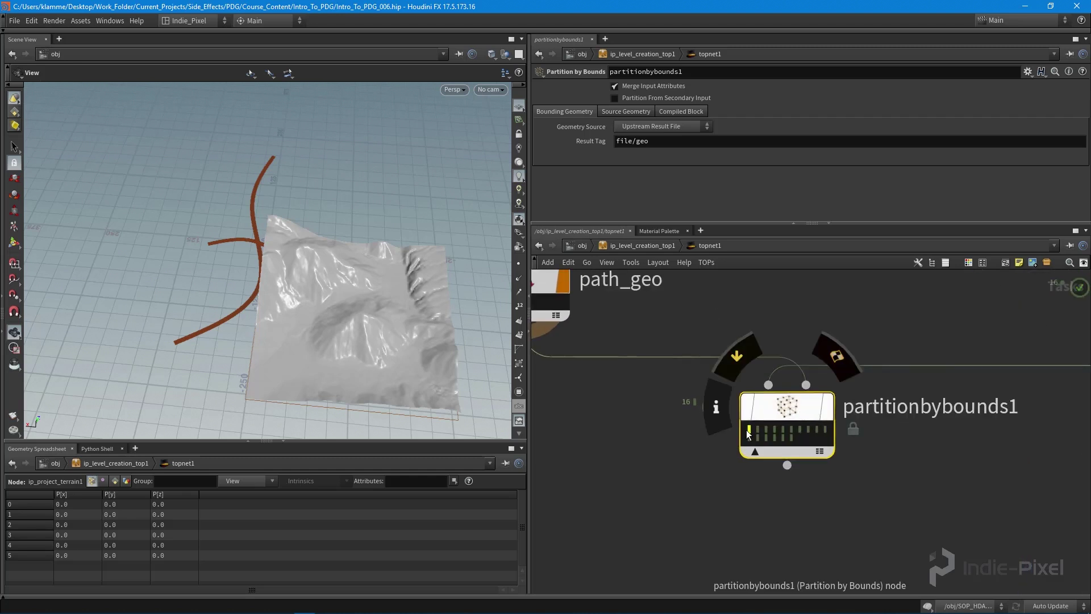
pyautogui.click(758, 430)
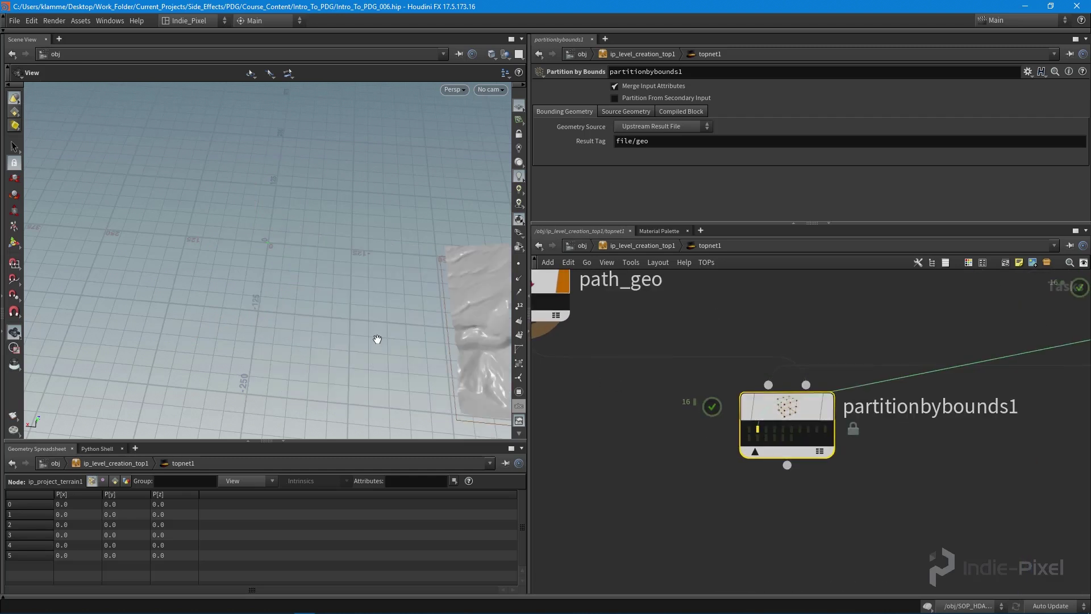
pyautogui.press('h')
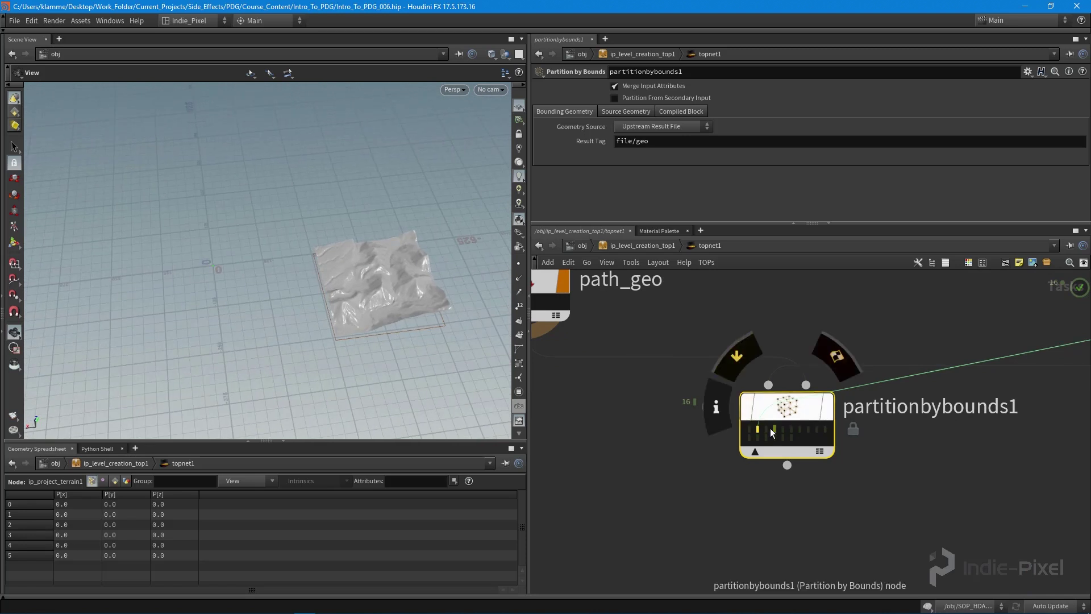
pyautogui.click(774, 430)
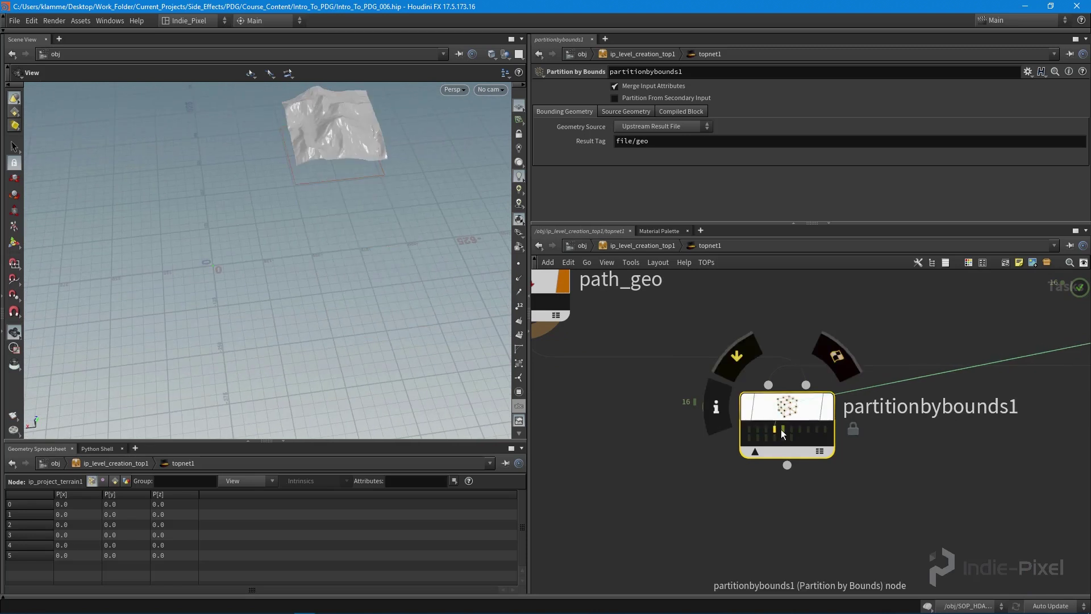
pyautogui.click(784, 430)
pyautogui.click(792, 430)
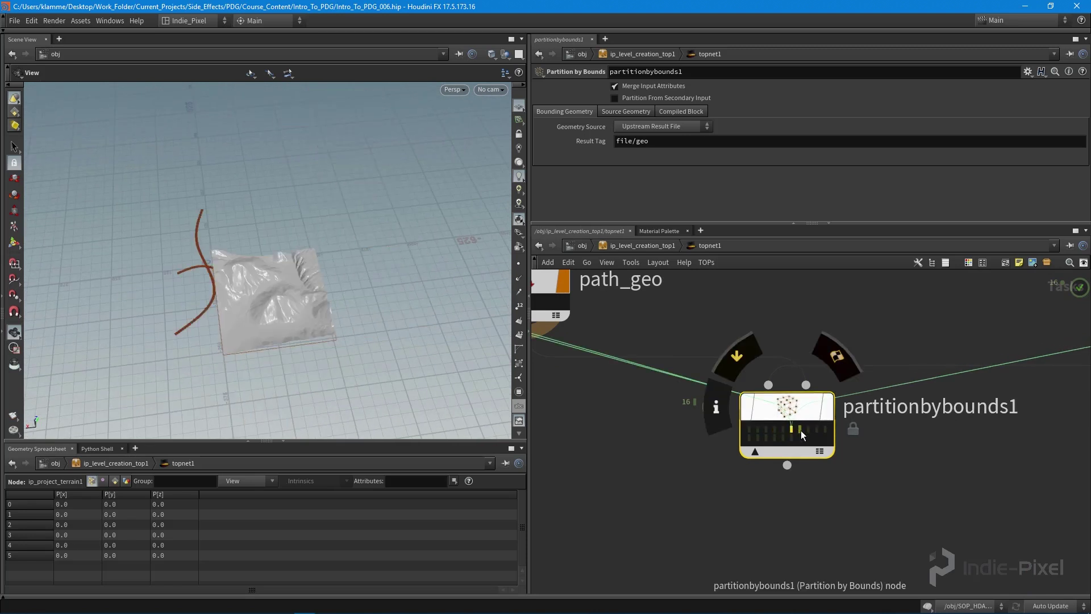
pyautogui.moveTo(121, 293); pyautogui.dragTo(258, 203)
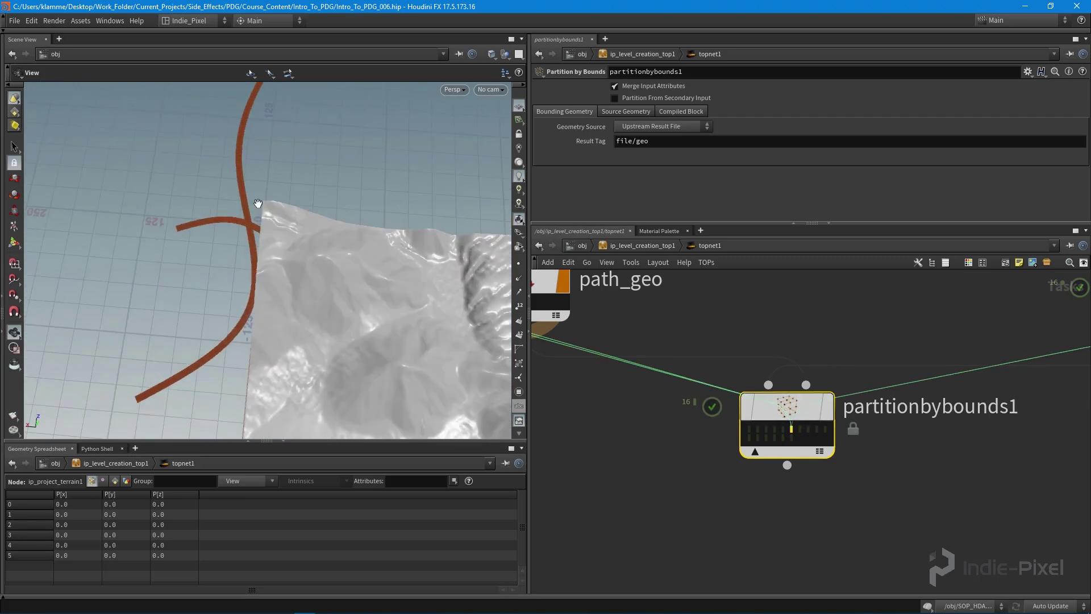
pyautogui.click(791, 427)
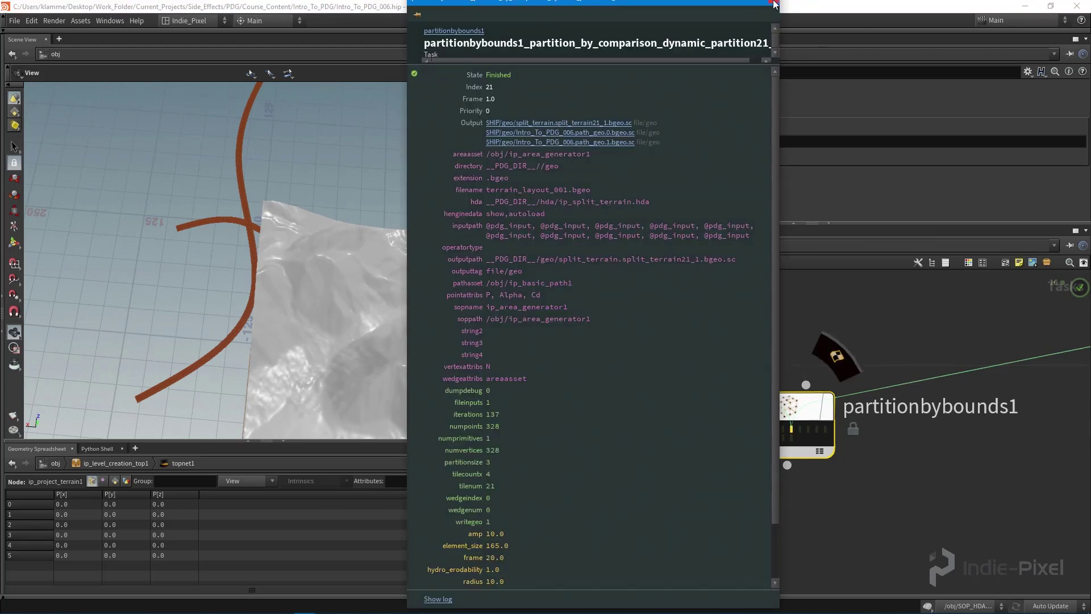
pyautogui.click(774, 5)
# - View another work item's geometry and select path_geo to show its parameters
pyautogui.click(799, 429)
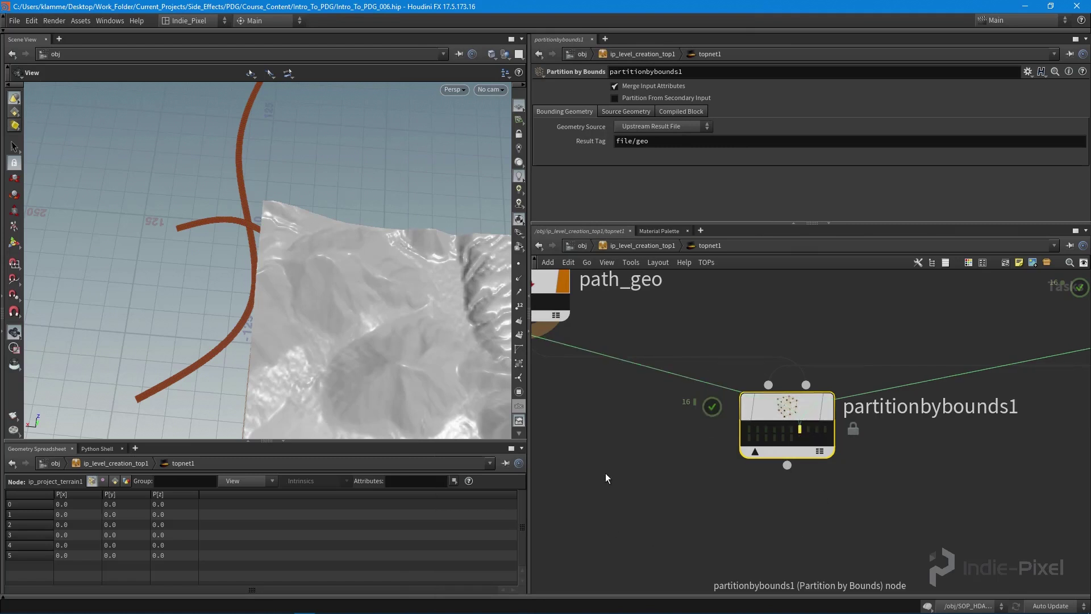
pyautogui.scroll(-2, 605, 473)
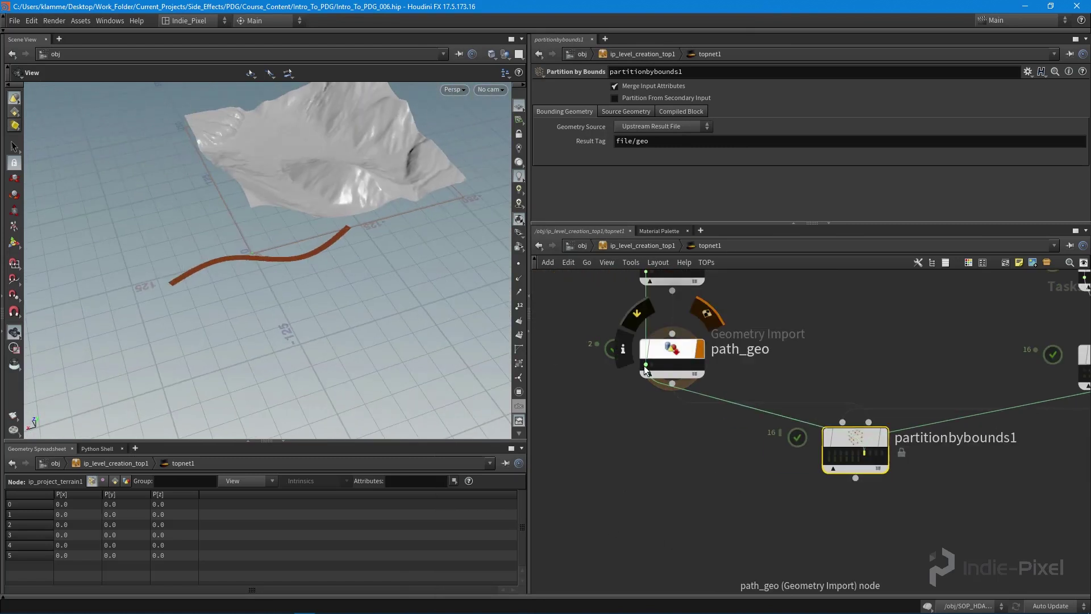
pyautogui.scroll(3, 647, 370)
pyautogui.click(647, 370)
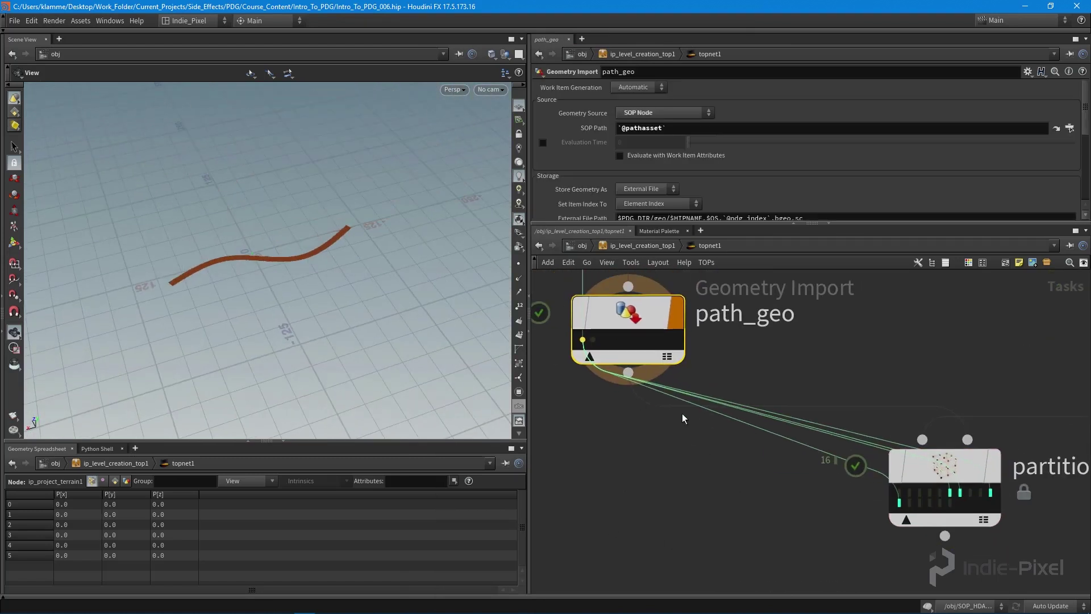
pyautogui.moveTo(682, 419); pyautogui.dragTo(668, 409, button='middle')
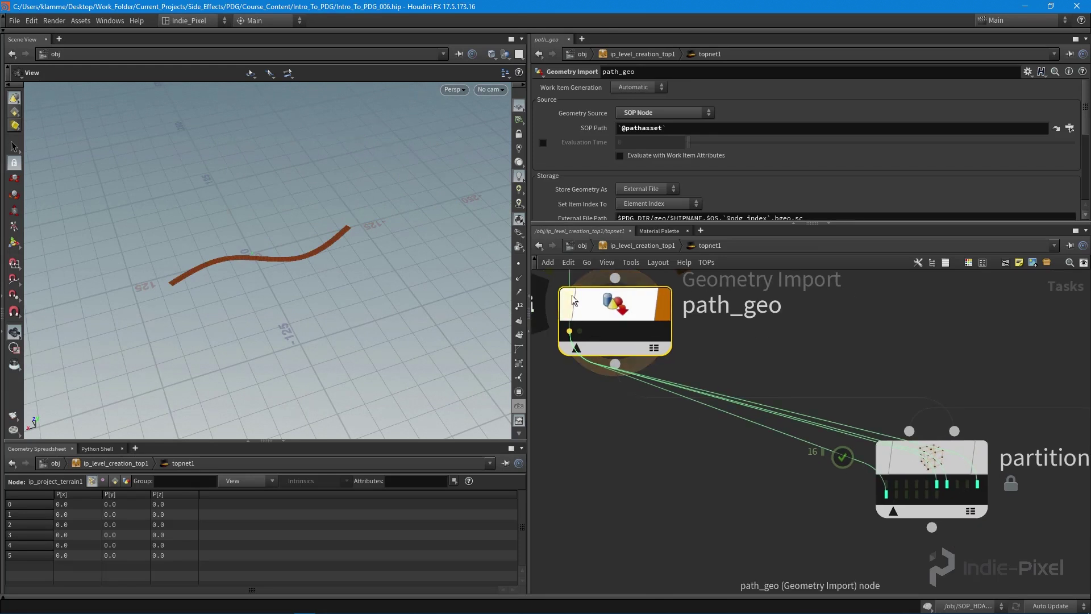
pyautogui.moveTo(806, 340); pyautogui.dragTo(807, 344, button='middle')
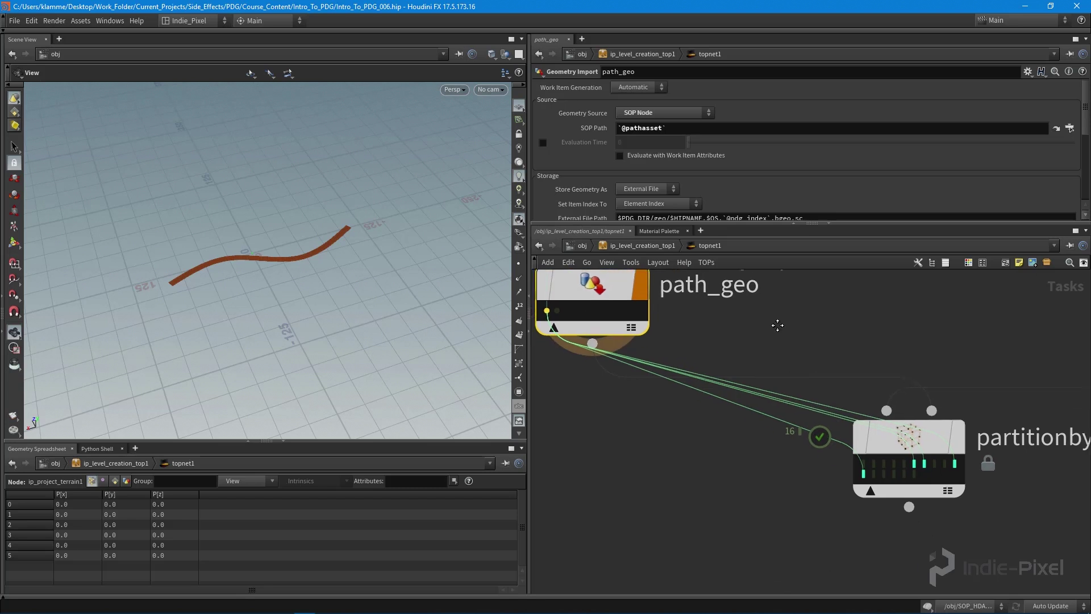
# - Compare partition terrain tiles against path_geo's red curves, then zoom out the whole network
pyautogui.moveTo(841, 466)
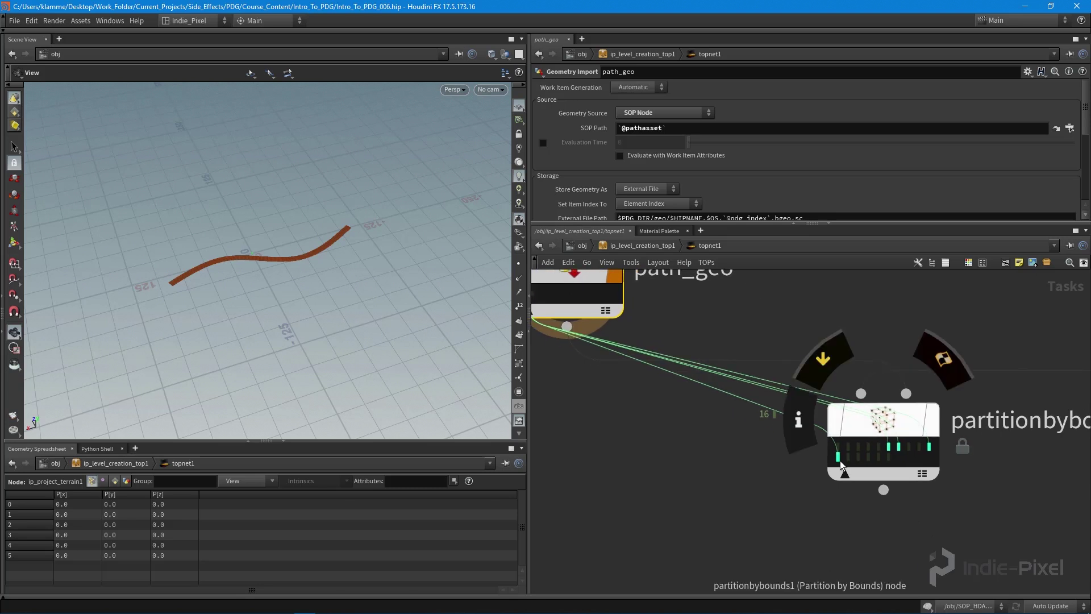
pyautogui.click(930, 448)
pyautogui.moveTo(445, 264); pyautogui.dragTo(207, 319)
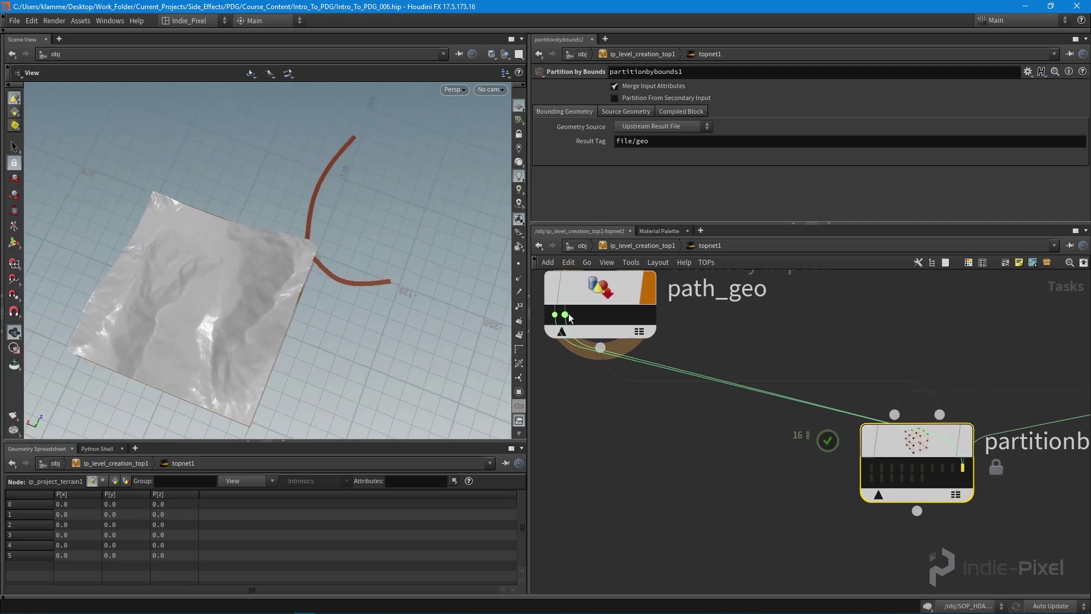
pyautogui.click(570, 318)
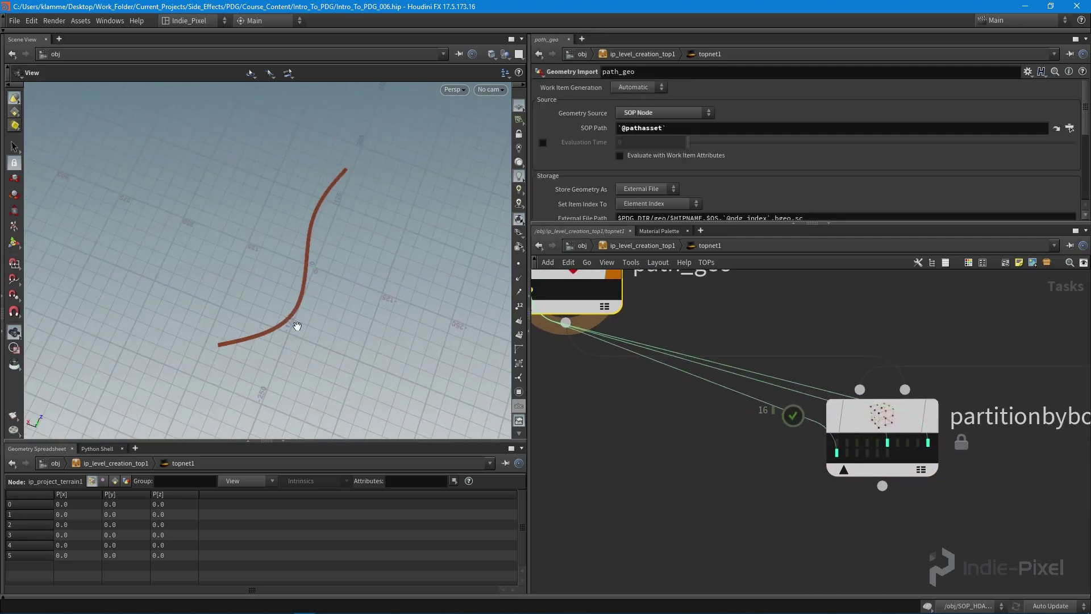
pyautogui.click(888, 441)
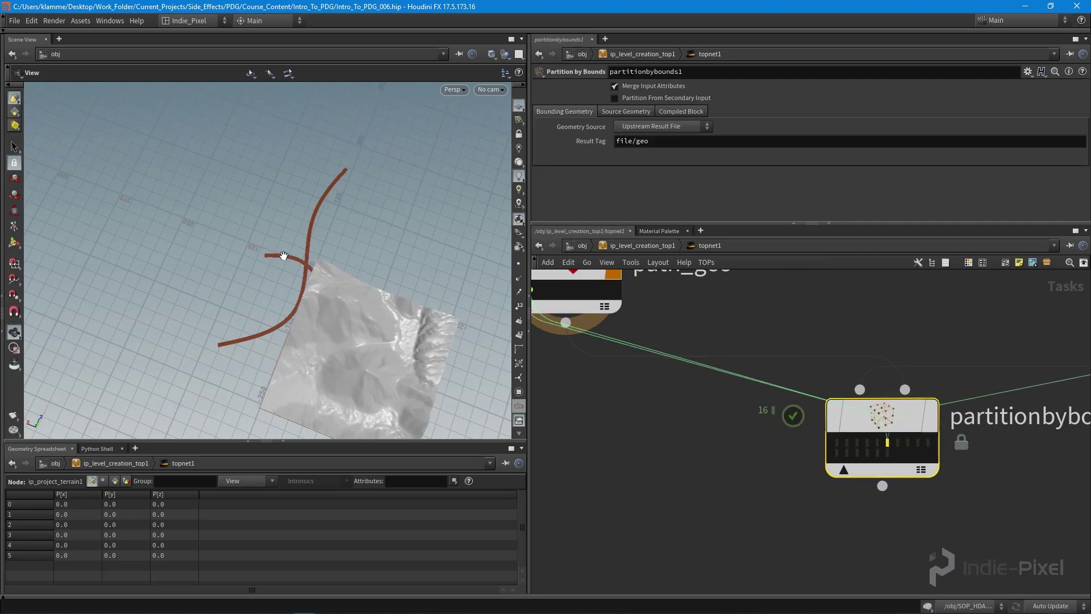
pyautogui.moveTo(319, 267); pyautogui.dragTo(355, 325)
pyautogui.scroll(-5, 654, 438)
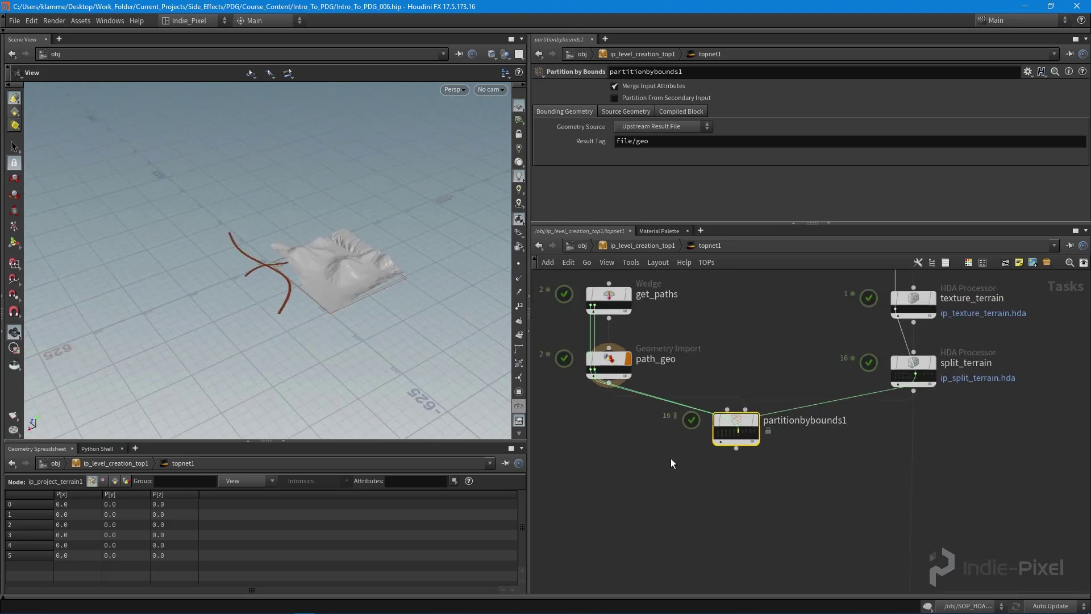
pyautogui.click(682, 482)
pyautogui.moveTo(742, 494); pyautogui.dragTo(737, 455, button='middle')
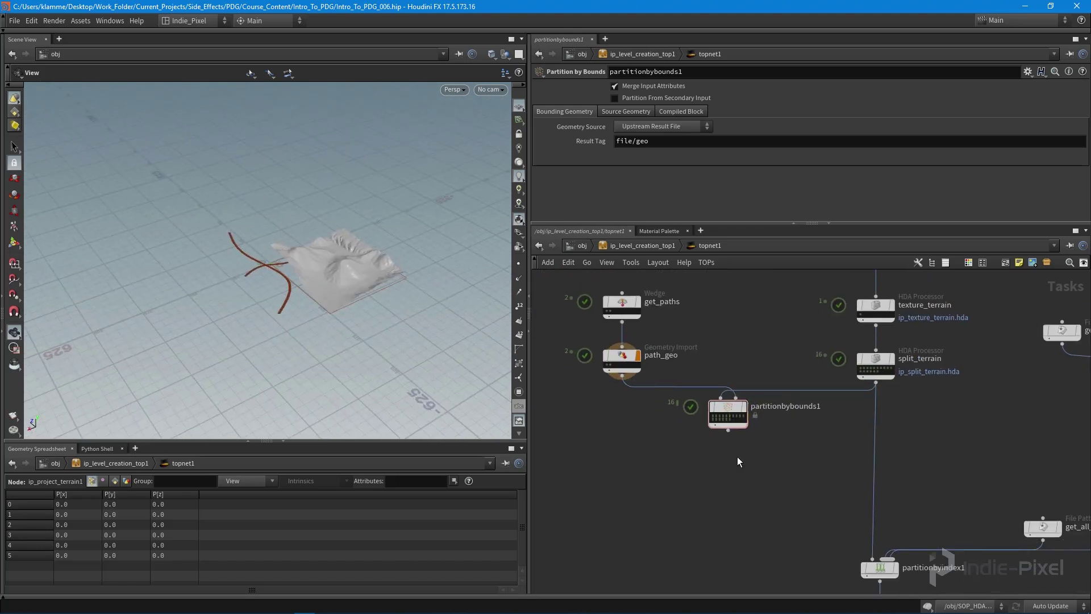
pyautogui.press('Tab')
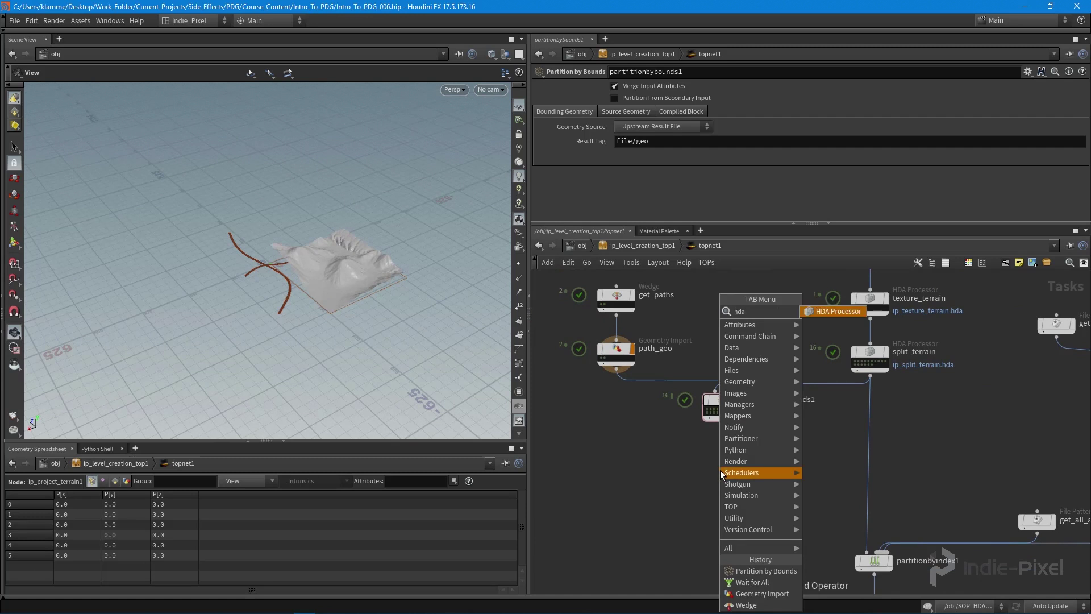
# - Add an HDA Processor node and name it deform_from_paths
pyautogui.click(720, 469)
pyautogui.press('Escape')
pyautogui.scroll(3, 730, 461)
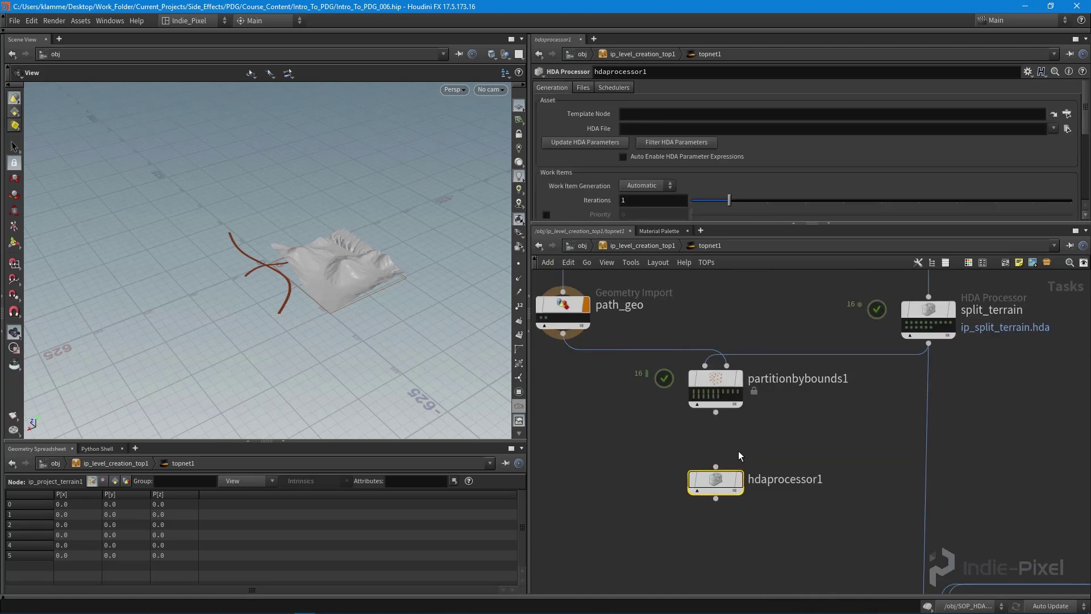
pyautogui.doubleClick(776, 482)
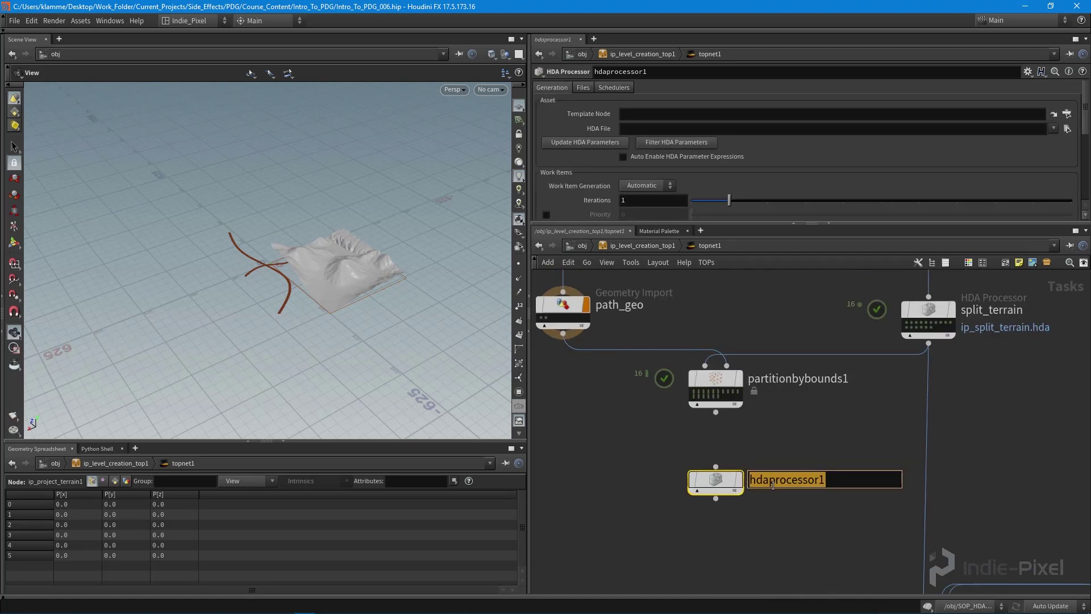
pyautogui.write('defomr')
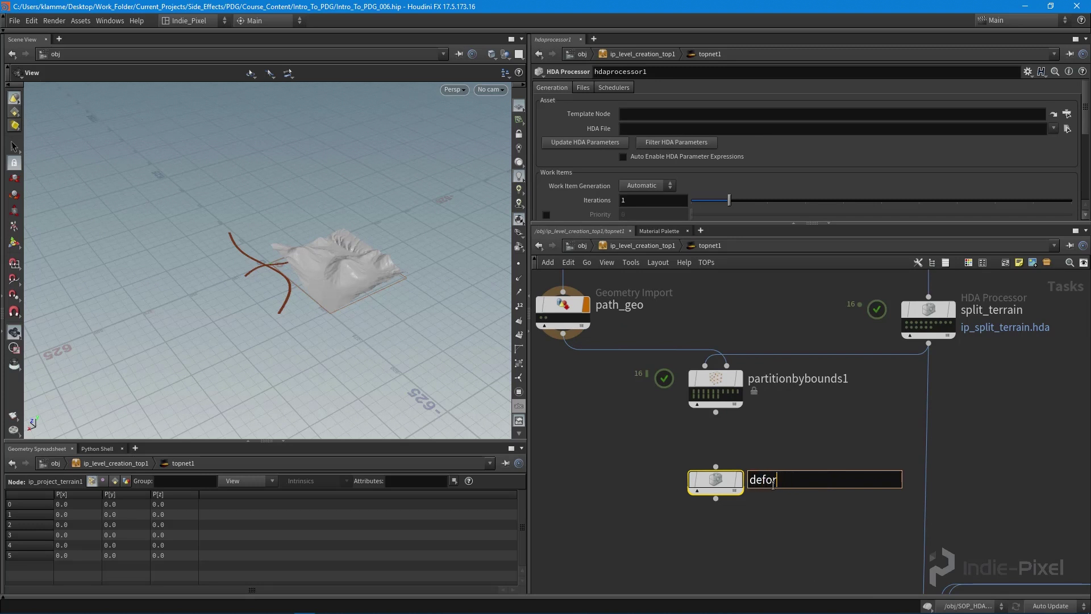
pyautogui.write('from_paths')
pyautogui.press('Return')
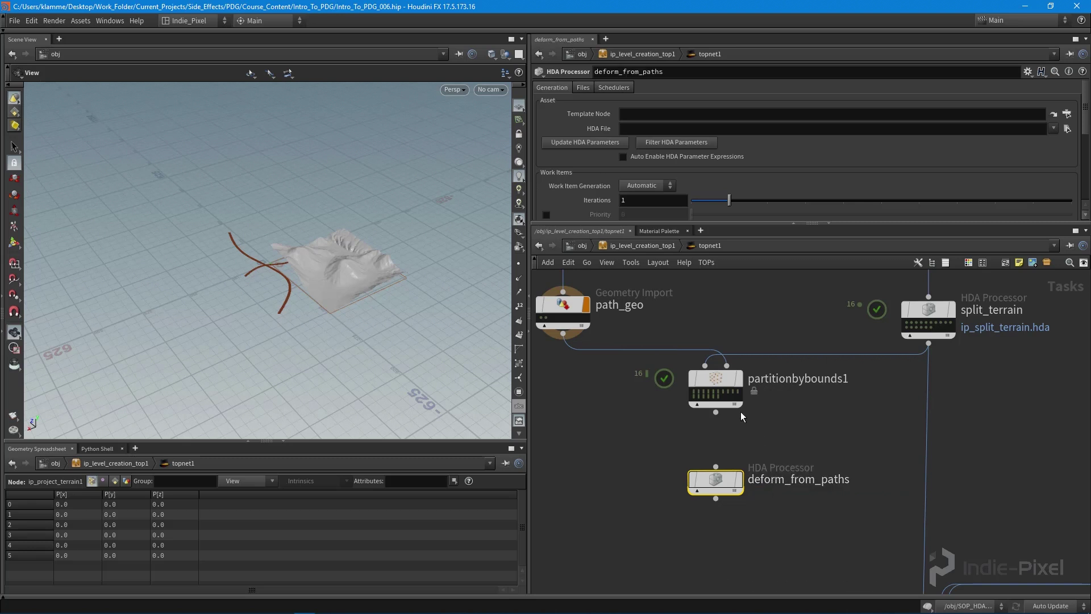
# - Feed partitionbybounds1 into deform_from_paths and enable Create File SOP Inputs
pyautogui.moveTo(715, 412); pyautogui.dragTo(729, 482)
pyautogui.moveTo(846, 222); pyautogui.dragTo(846, 368)
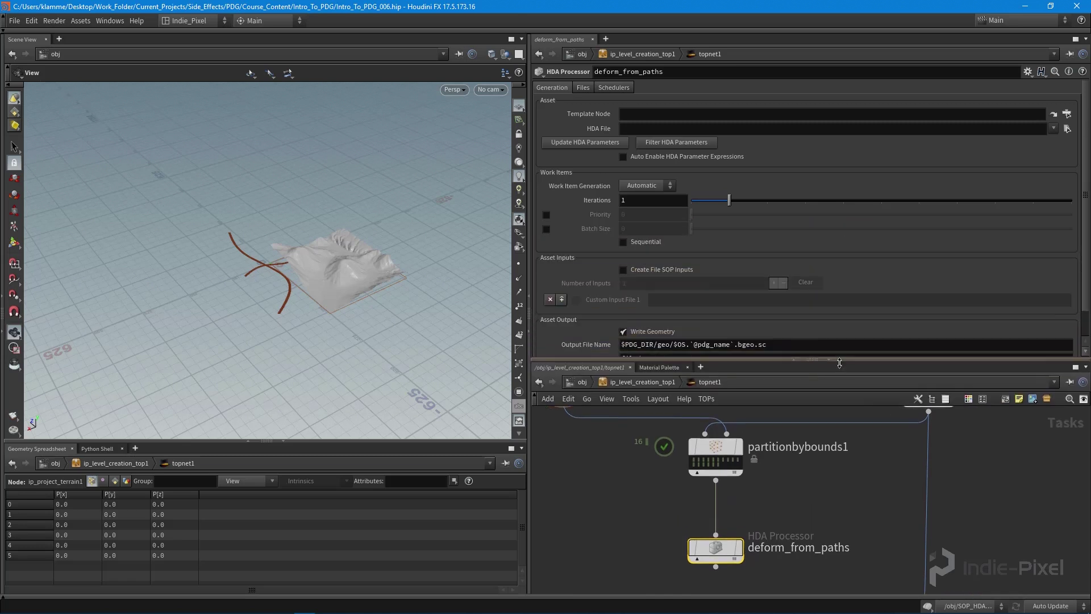
pyautogui.click(643, 269)
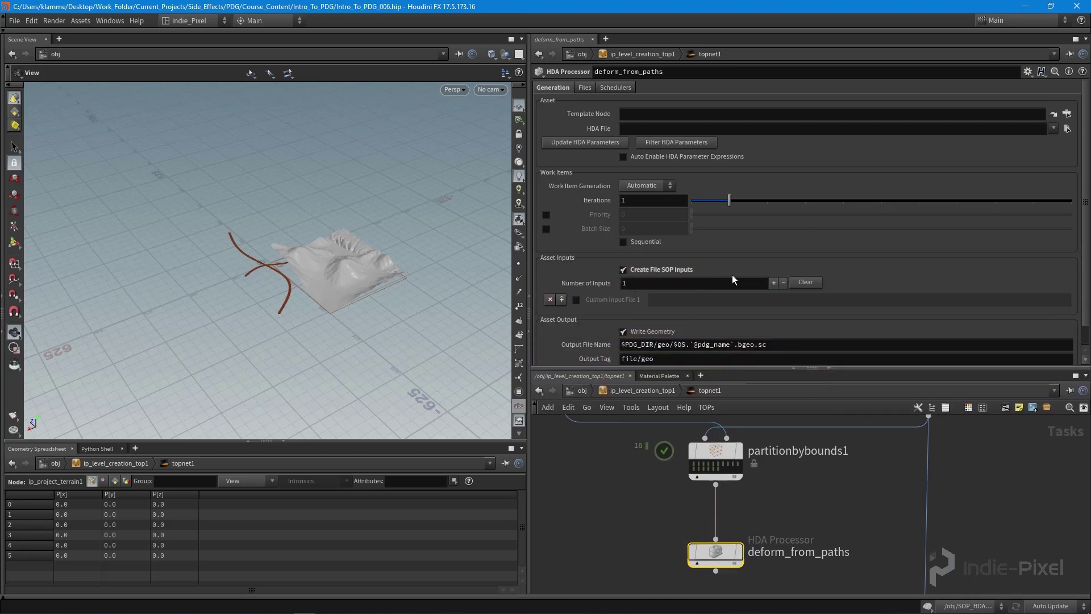
pyautogui.scroll(-1, 667, 254)
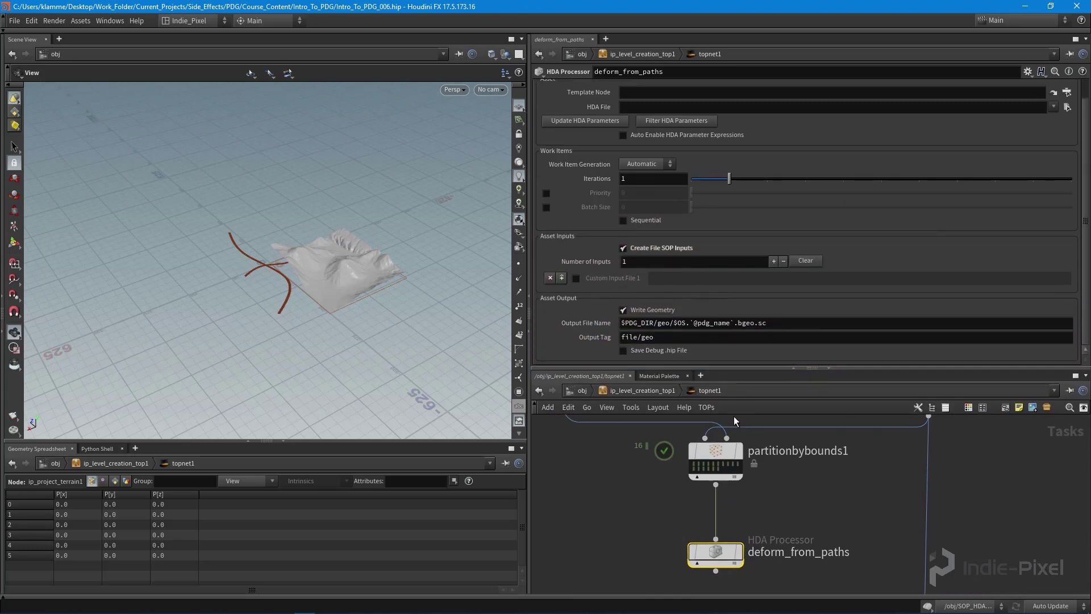
pyautogui.scroll(4, 742, 475)
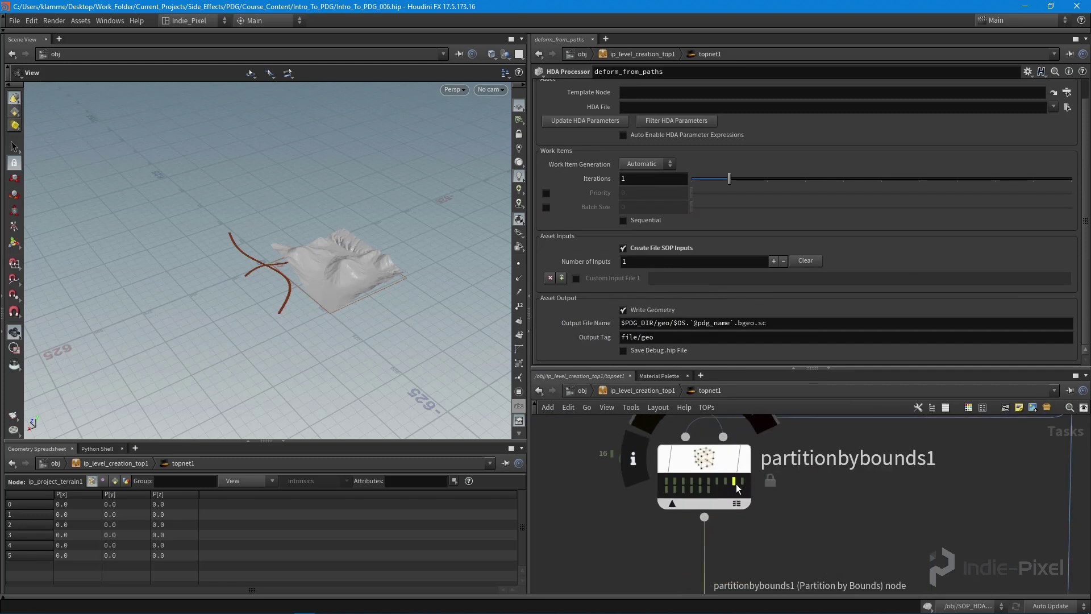
# - Recheck a partitionbybounds1 terrain tile alongside the path_geo curve
pyautogui.click(735, 483)
pyautogui.scroll(-3, 739, 483)
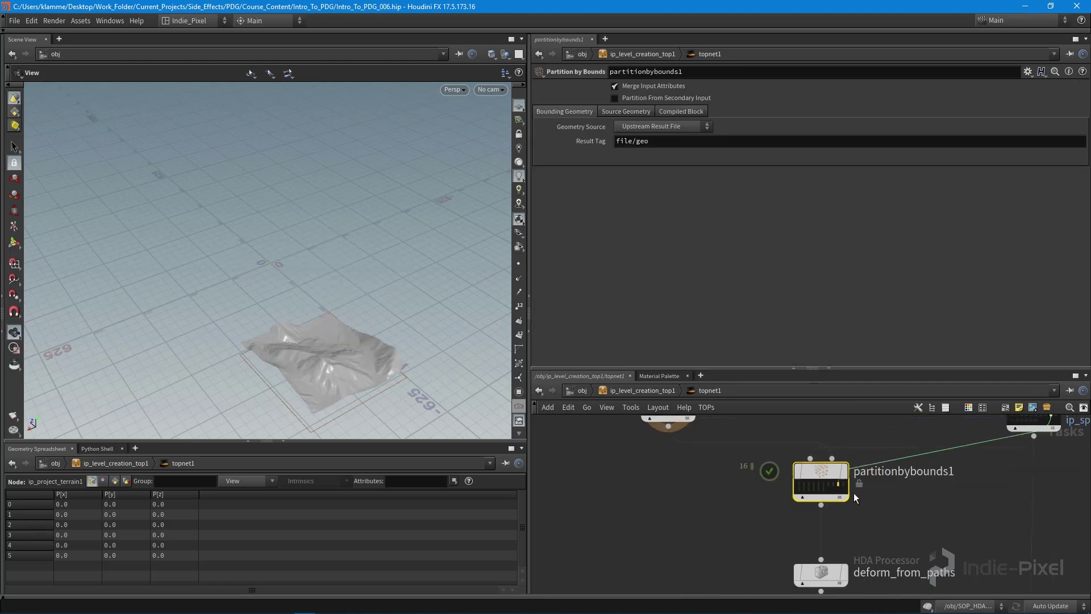
pyautogui.scroll(4, 694, 481)
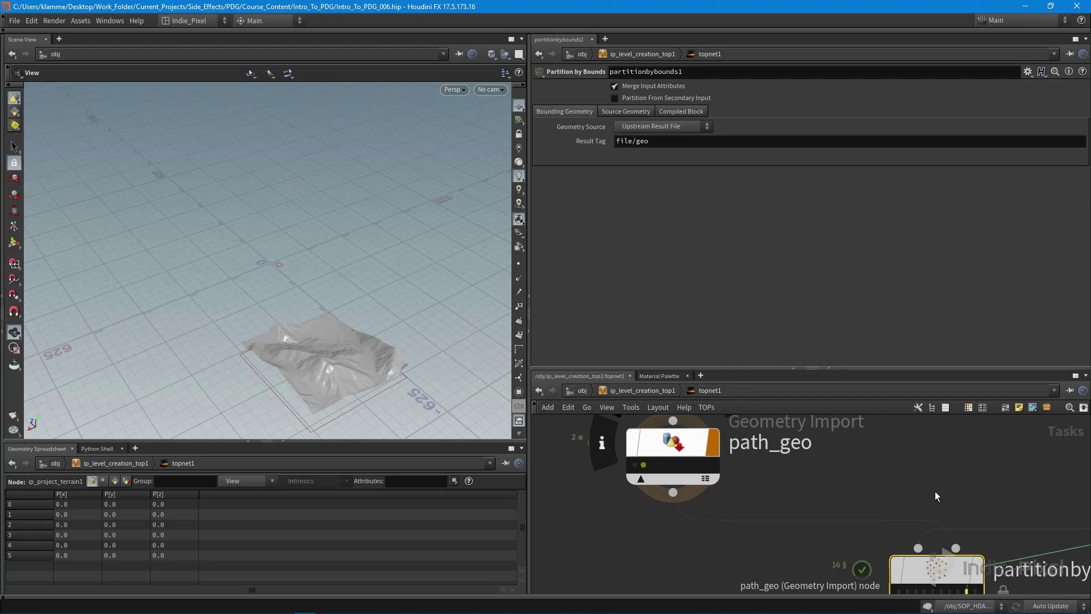
pyautogui.click(673, 449)
pyautogui.moveTo(941, 582); pyautogui.dragTo(851, 510, button='middle')
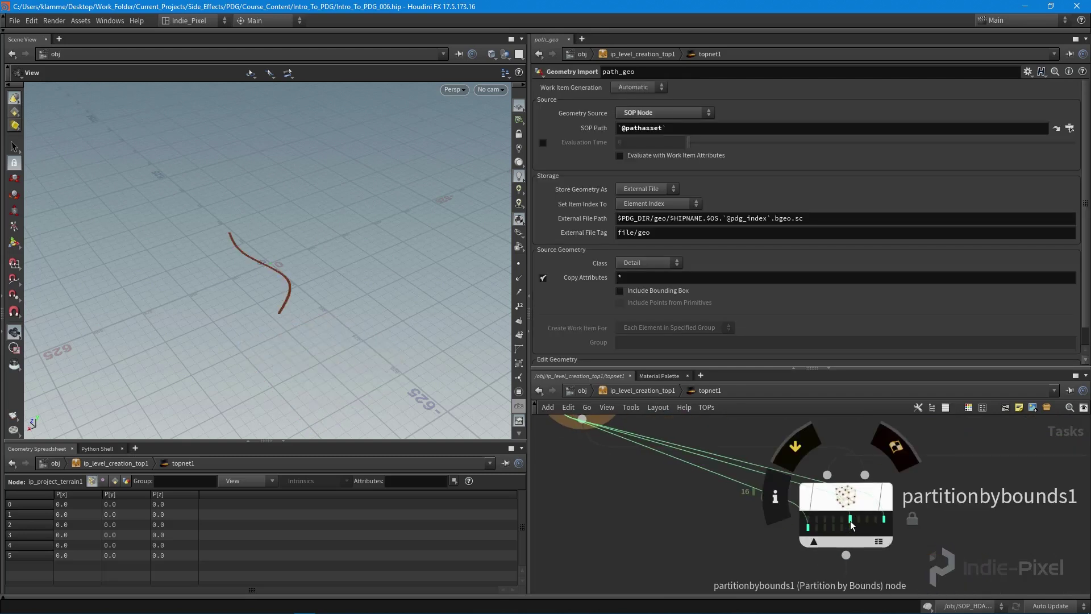
pyautogui.click(851, 520)
pyautogui.moveTo(314, 271); pyautogui.dragTo(282, 301)
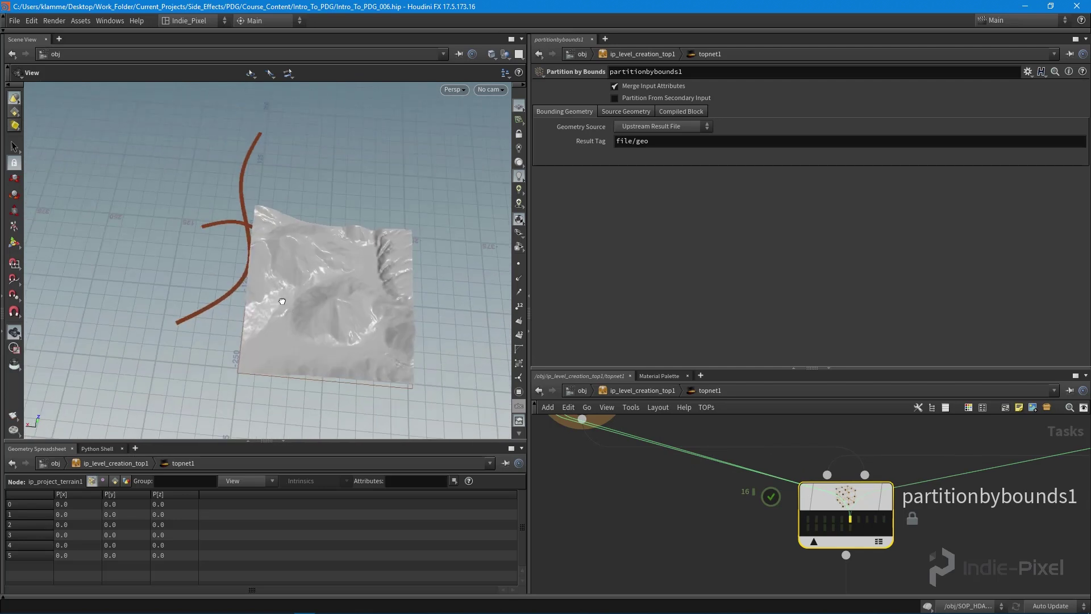
# - Review work item 21's attributes and outputs, then enlarge and zoom out the network view
pyautogui.click(850, 517)
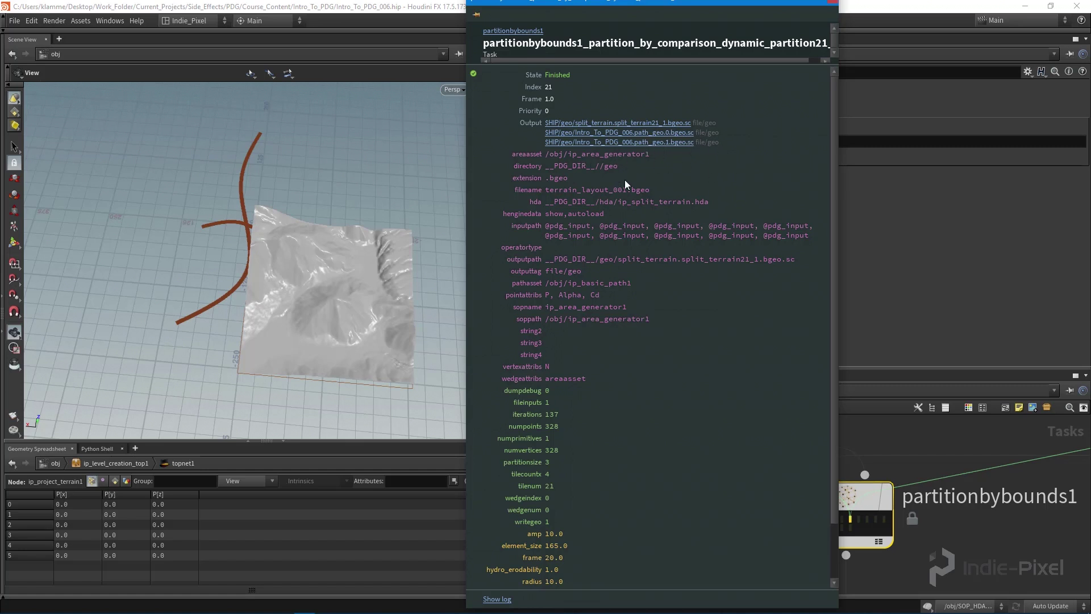
pyautogui.click(836, 4)
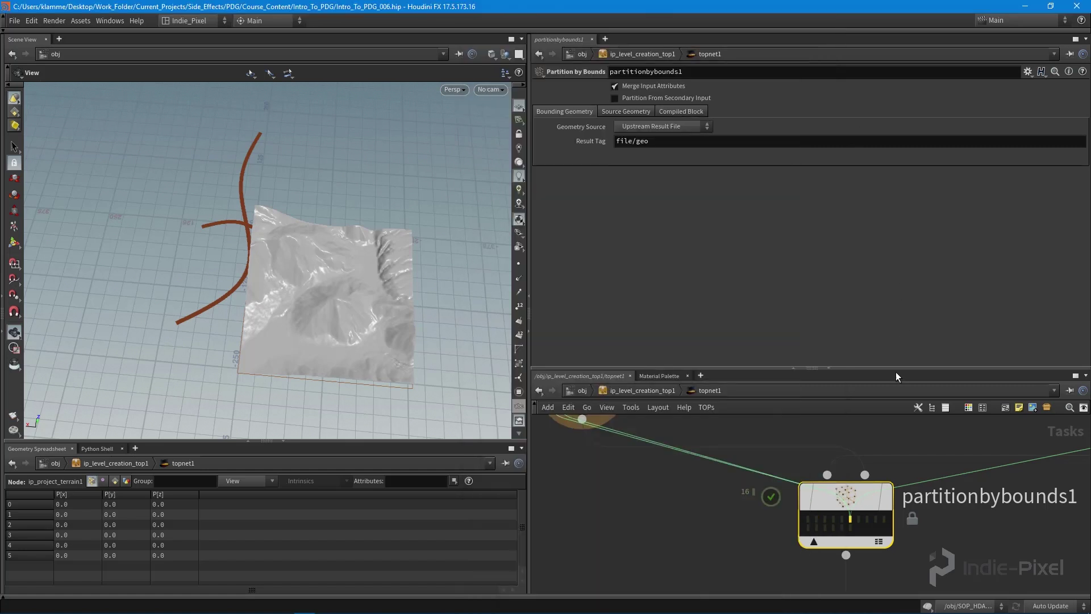
pyautogui.moveTo(896, 369); pyautogui.dragTo(895, 199)
pyautogui.scroll(-3, 826, 443)
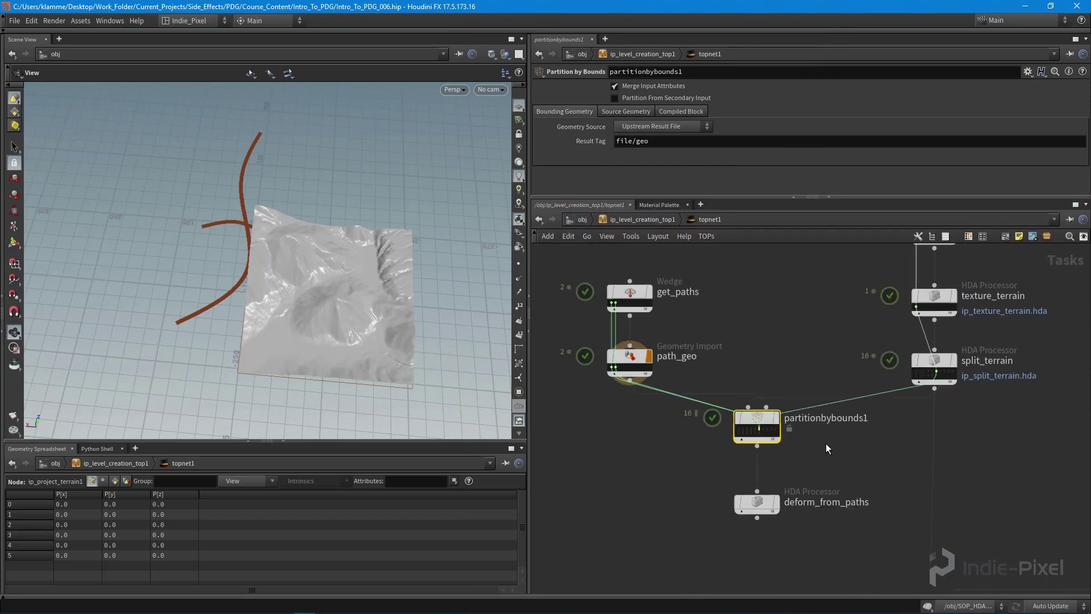
pyautogui.press('u')
pyautogui.press('u')
pyautogui.doubleClick(830, 421)
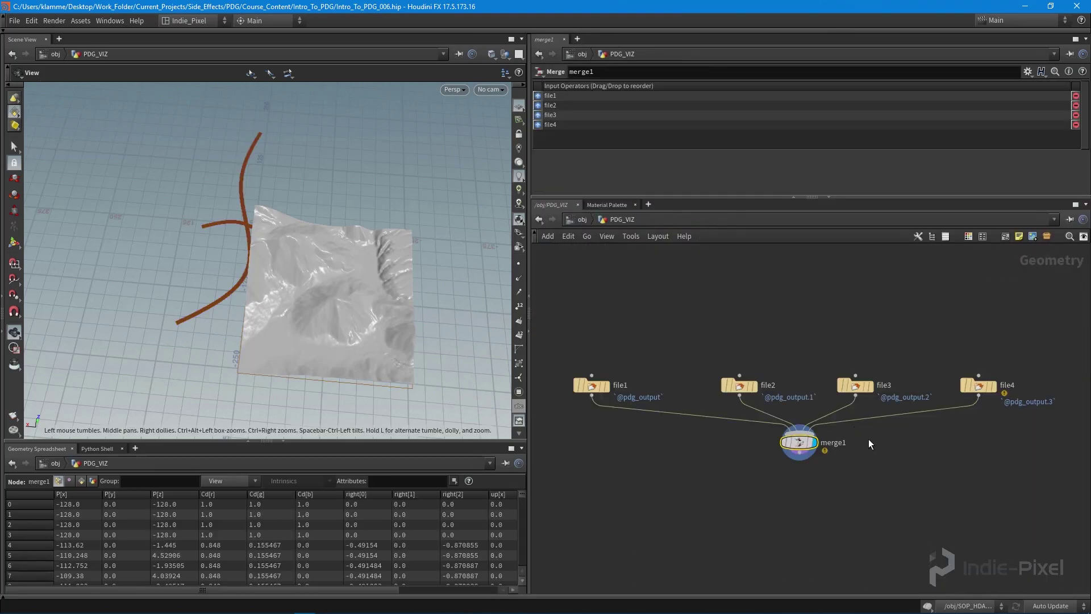
pyautogui.moveTo(1052, 336); pyautogui.dragTo(574, 407)
pyautogui.moveTo(892, 549); pyautogui.dragTo(833, 513, button='middle')
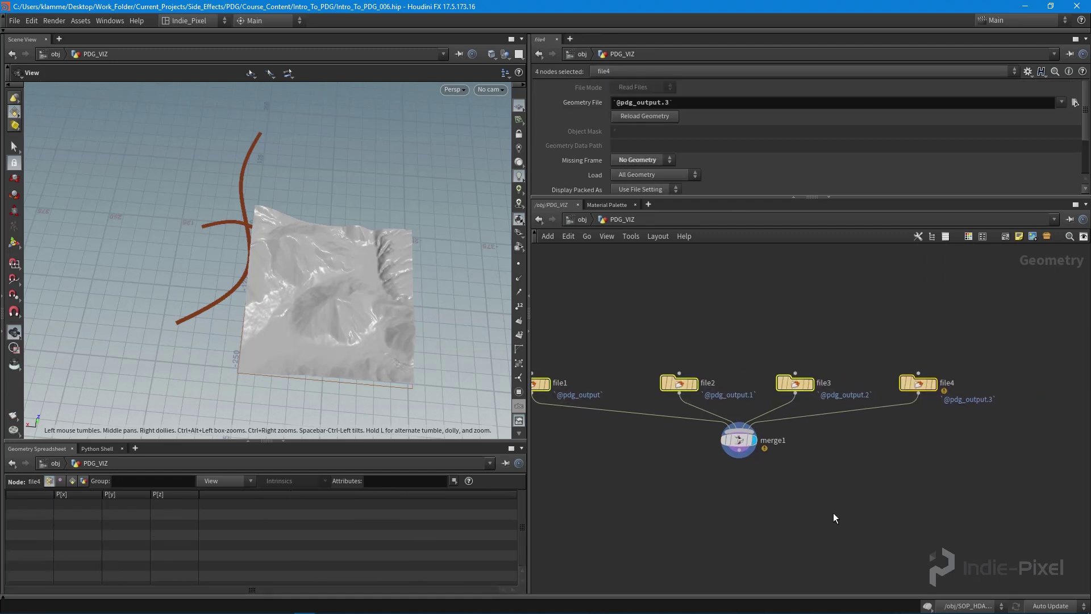
pyautogui.click(832, 511)
pyautogui.press('h')
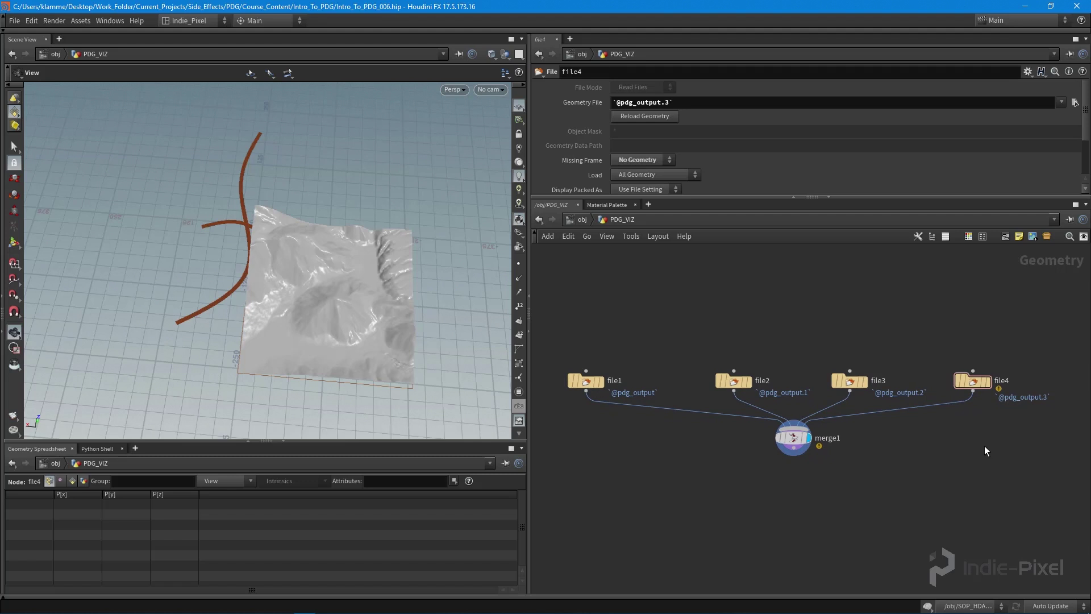
pyautogui.press('u')
pyautogui.doubleClick(852, 377)
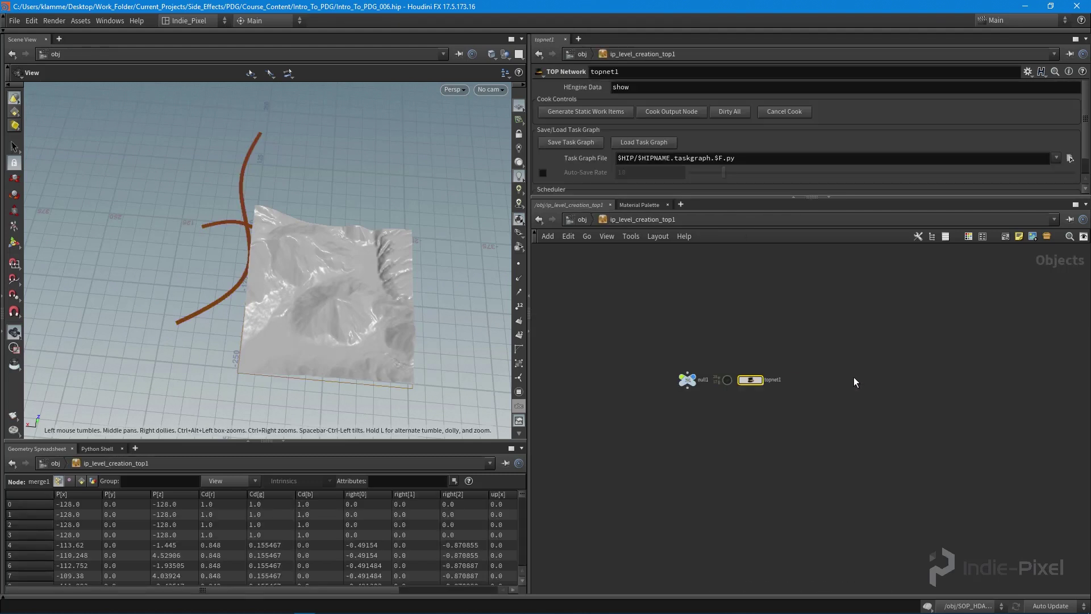
pyautogui.doubleClick(789, 387)
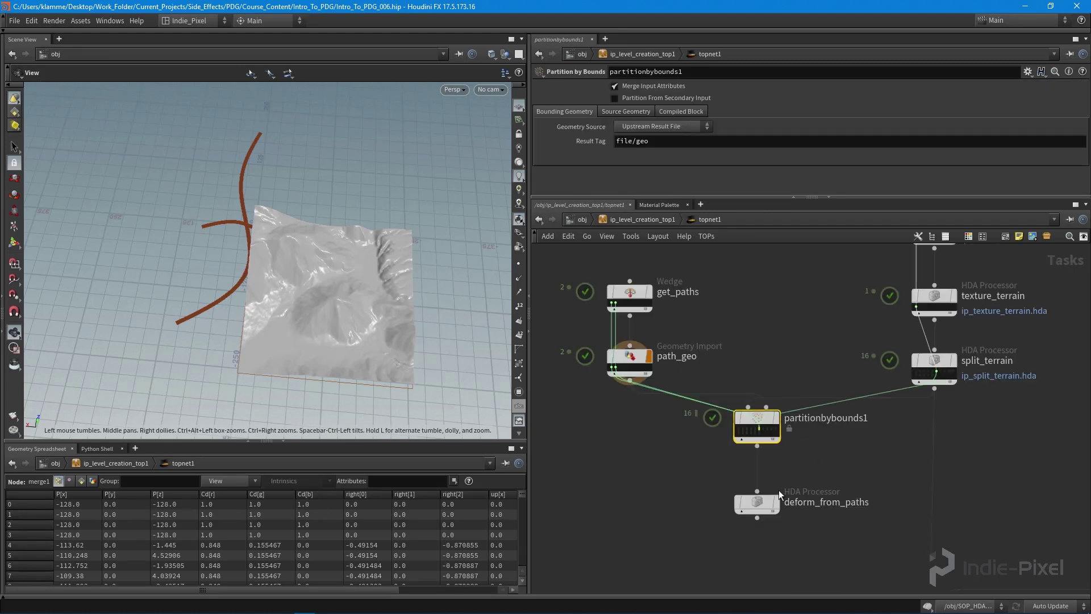
# - Raise deform_from_paths' Number of Inputs to 10 custom input files
pyautogui.click(759, 507)
pyautogui.moveTo(850, 197); pyautogui.dragTo(846, 267)
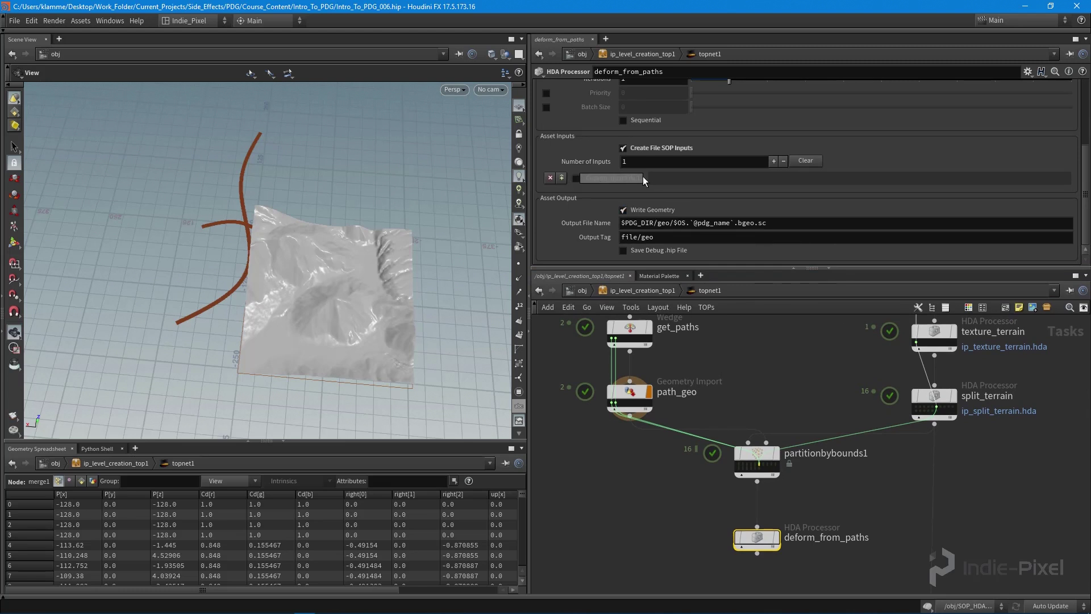
pyautogui.click(562, 178)
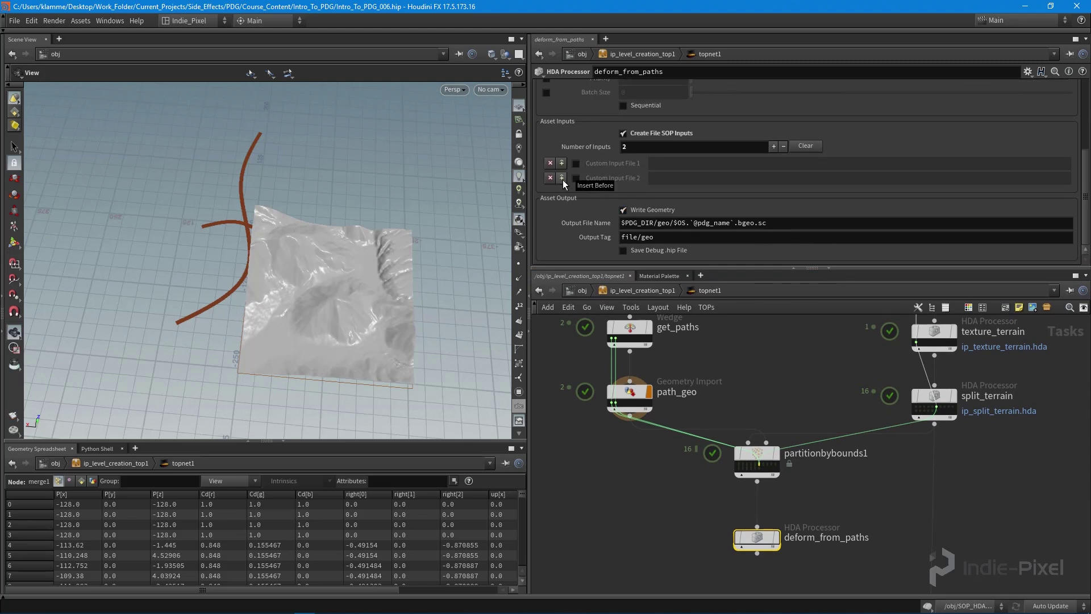
pyautogui.click(561, 178)
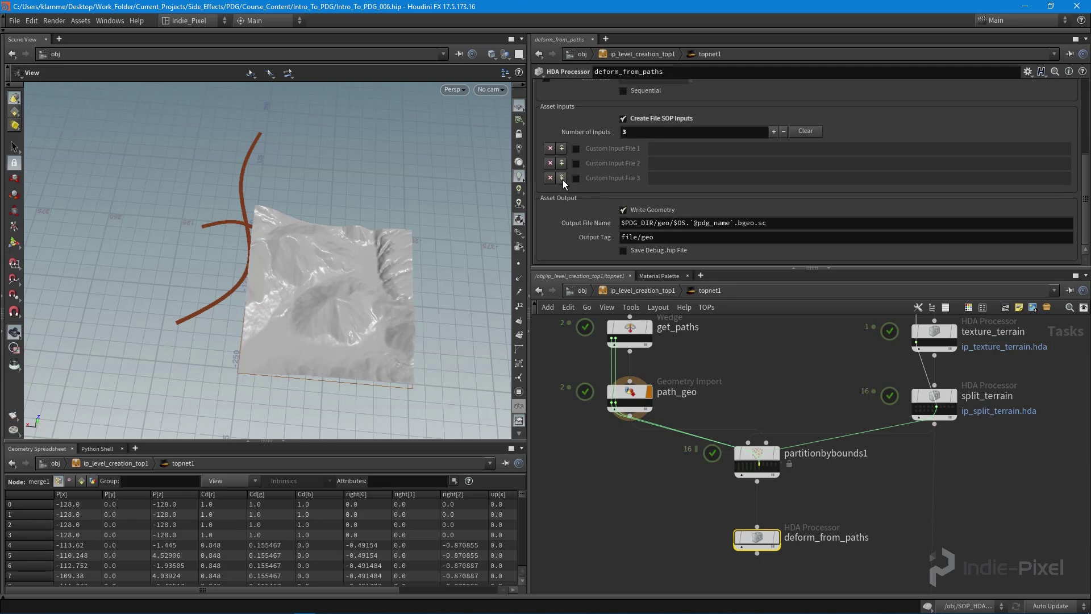
pyautogui.click(561, 178)
pyautogui.click(562, 178)
pyautogui.click(561, 177)
pyautogui.click(561, 178)
pyautogui.click(562, 178)
pyautogui.click(562, 178)
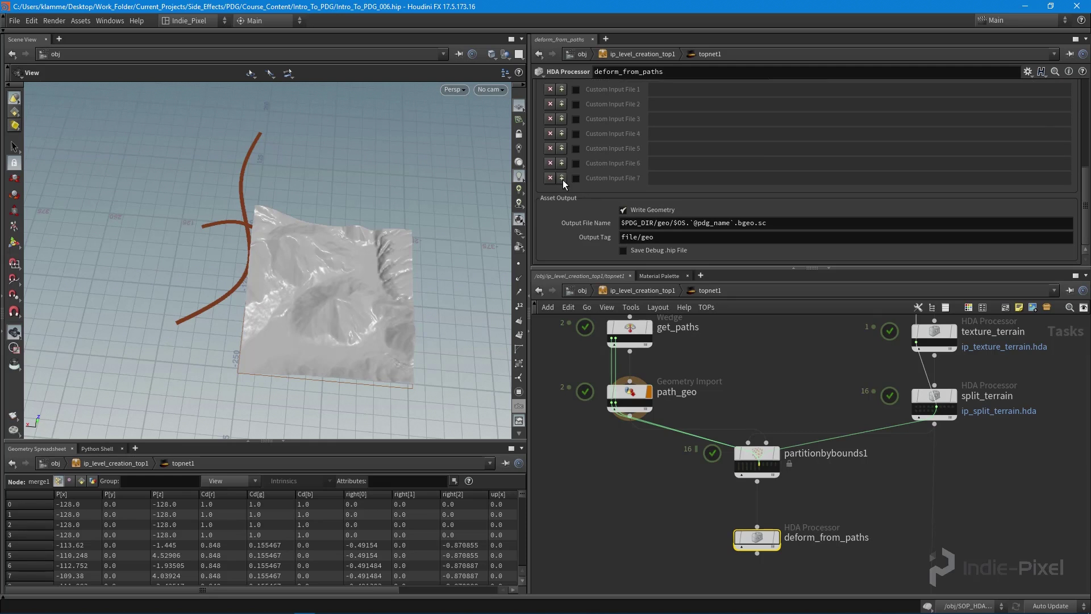
pyautogui.scroll(5, 705, 231)
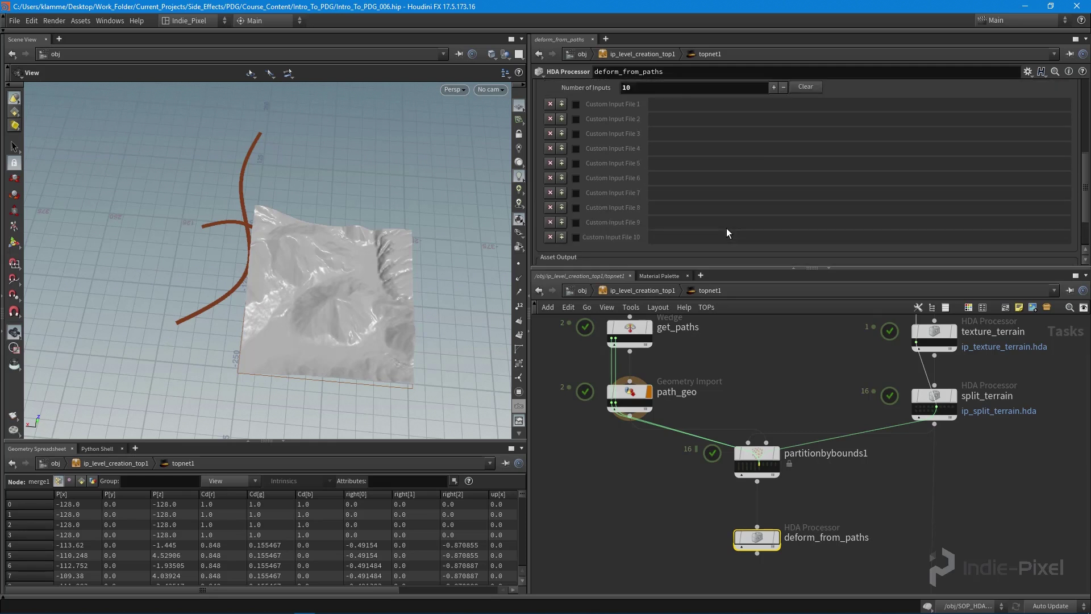
# - Go up to /obj and enter the SOP_HDAs network
pyautogui.press('u')
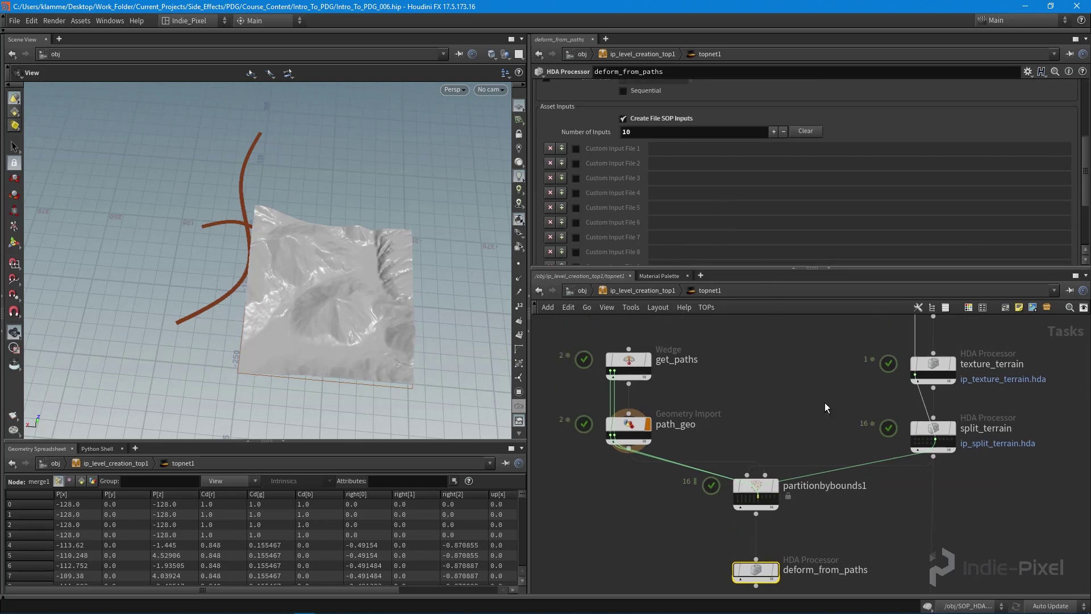
pyautogui.press('u')
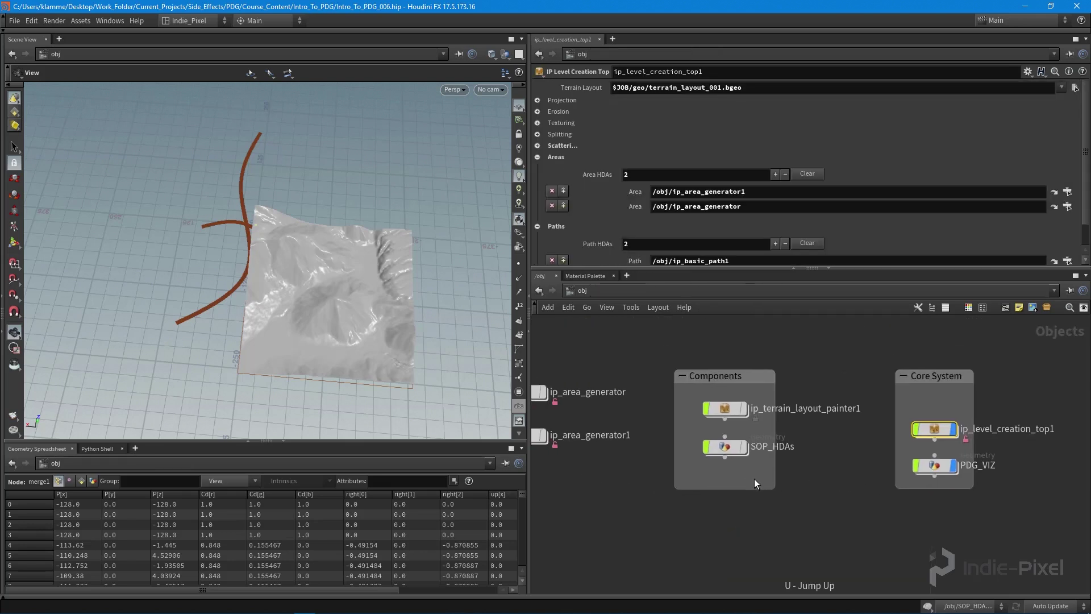
pyautogui.doubleClick(721, 455)
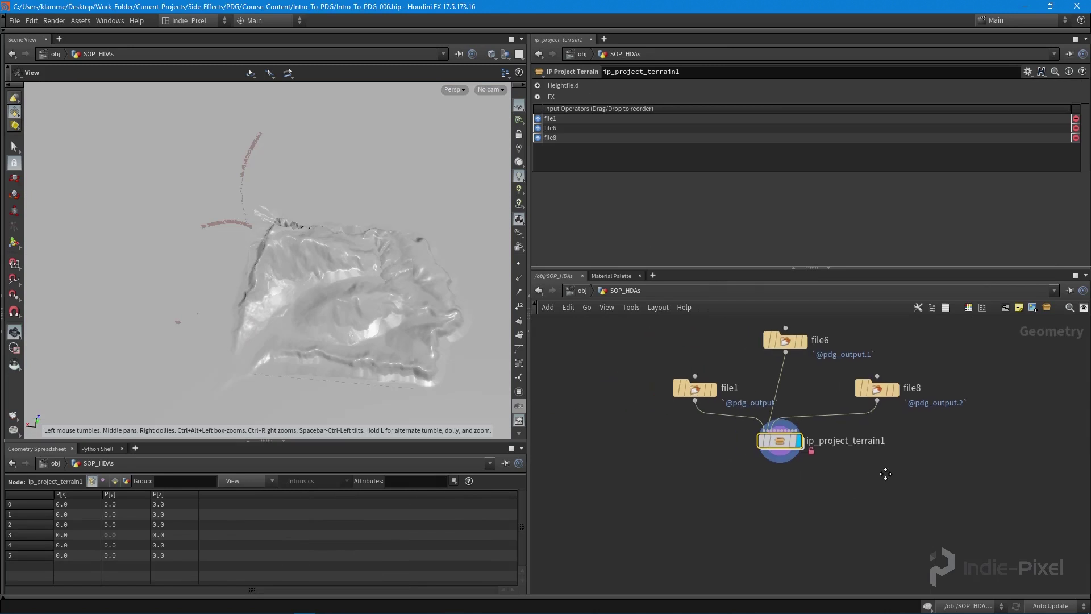
pyautogui.scroll(5, 780, 440)
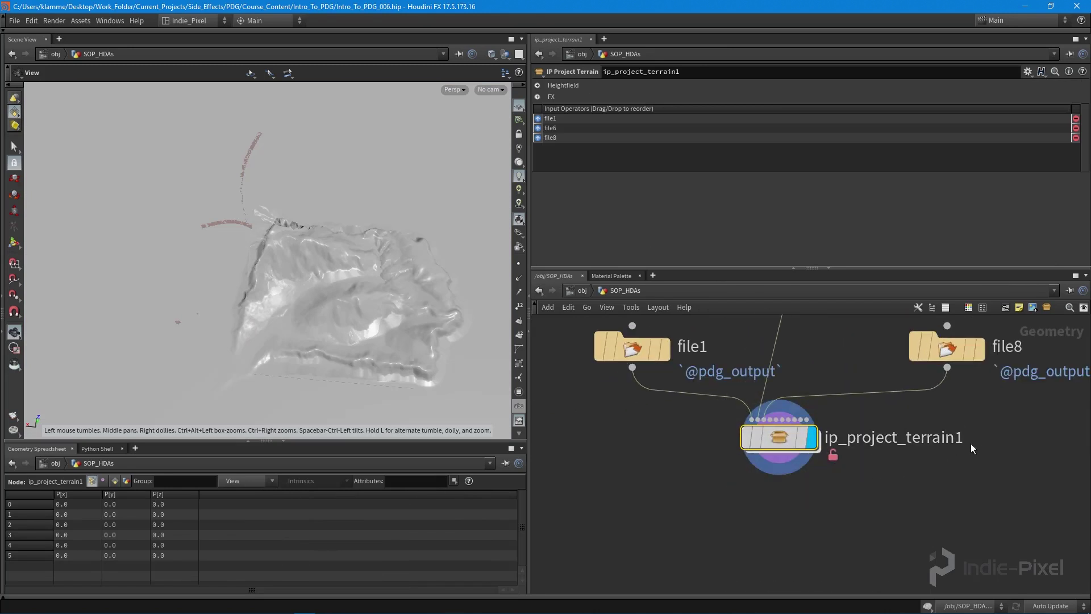
# - Confirm ip_project_terrain1's type properties allow Maximum Inputs 10, cancelling without changes
pyautogui.moveTo(700, 432)
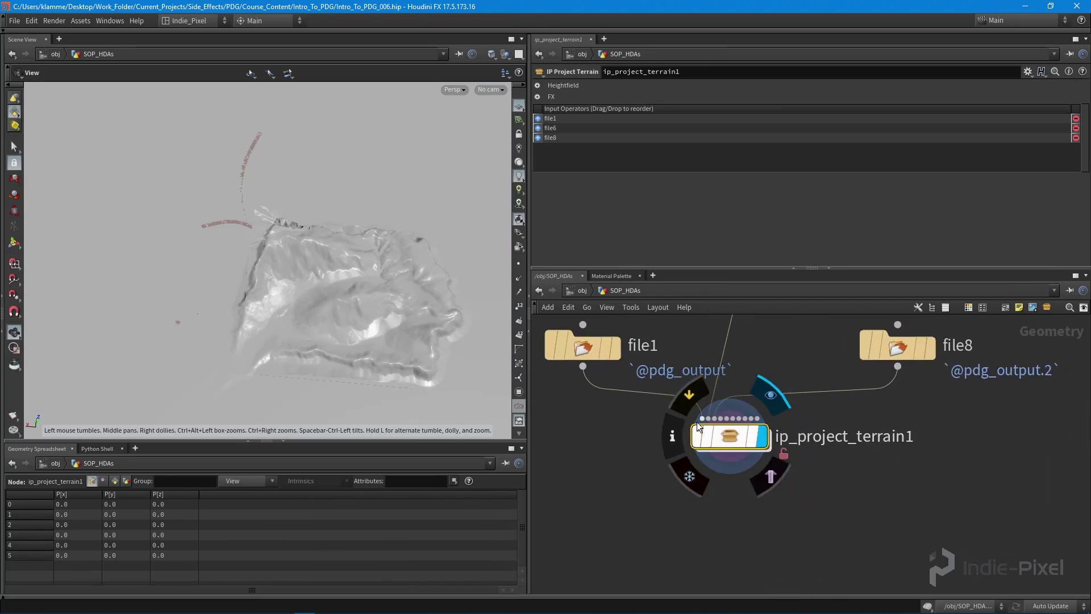
pyautogui.rightClick(732, 441)
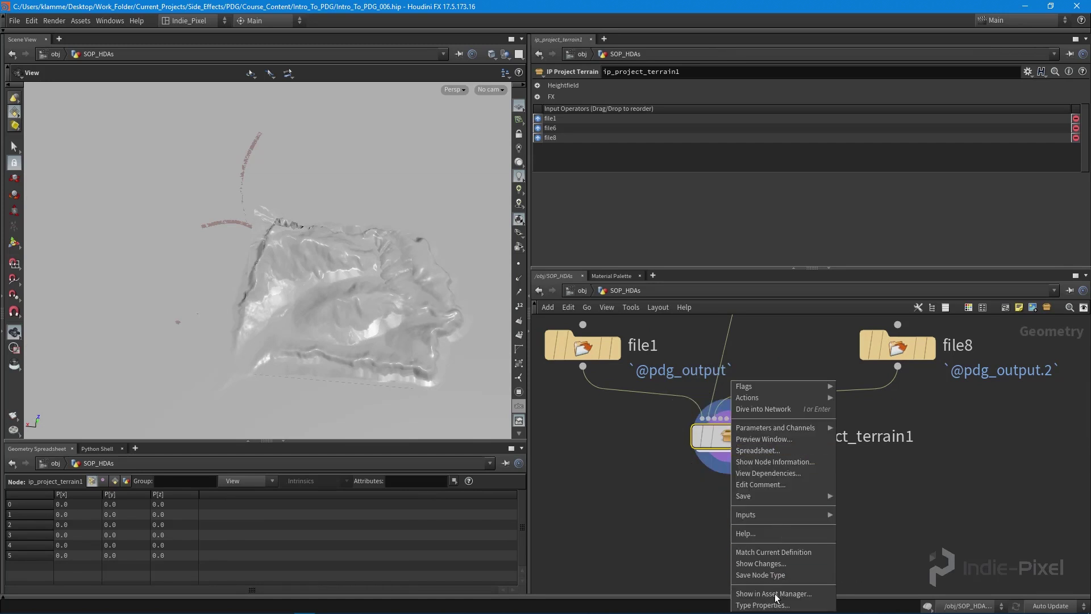
pyautogui.click(764, 604)
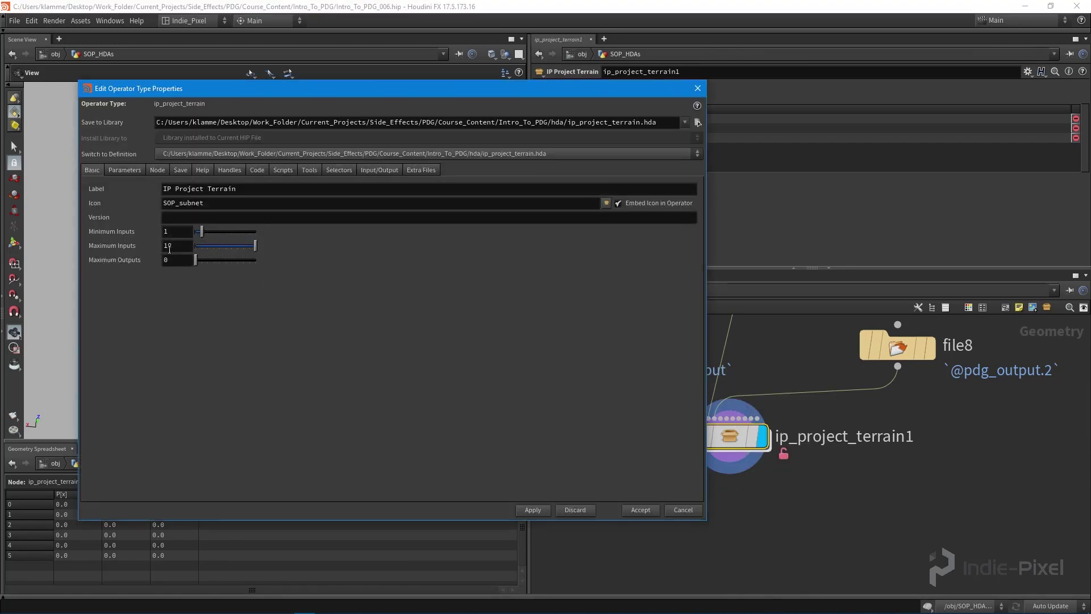
pyautogui.doubleClick(169, 246)
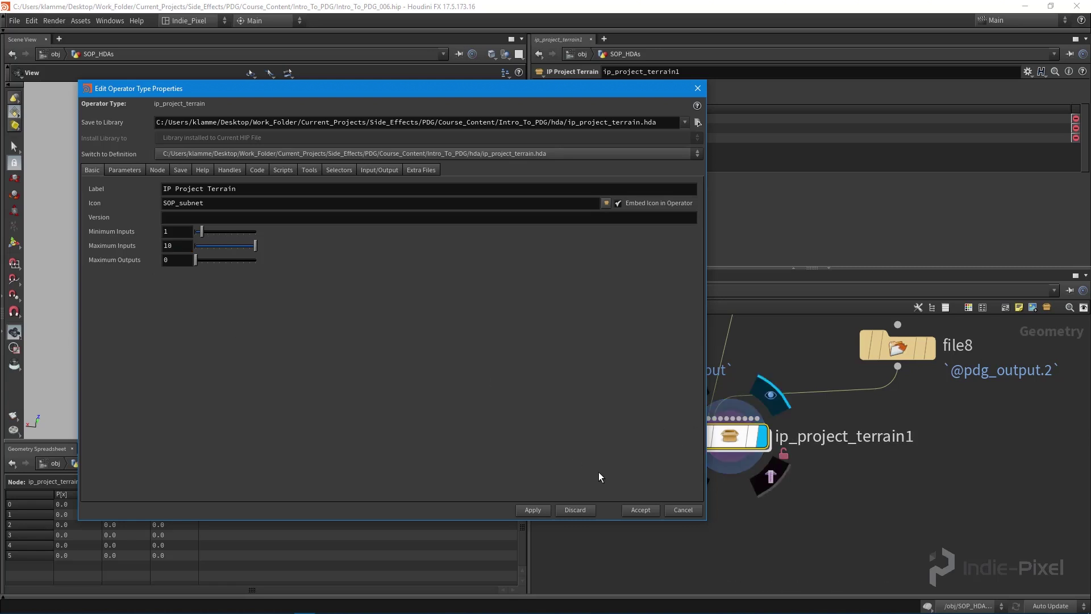
pyautogui.click(682, 510)
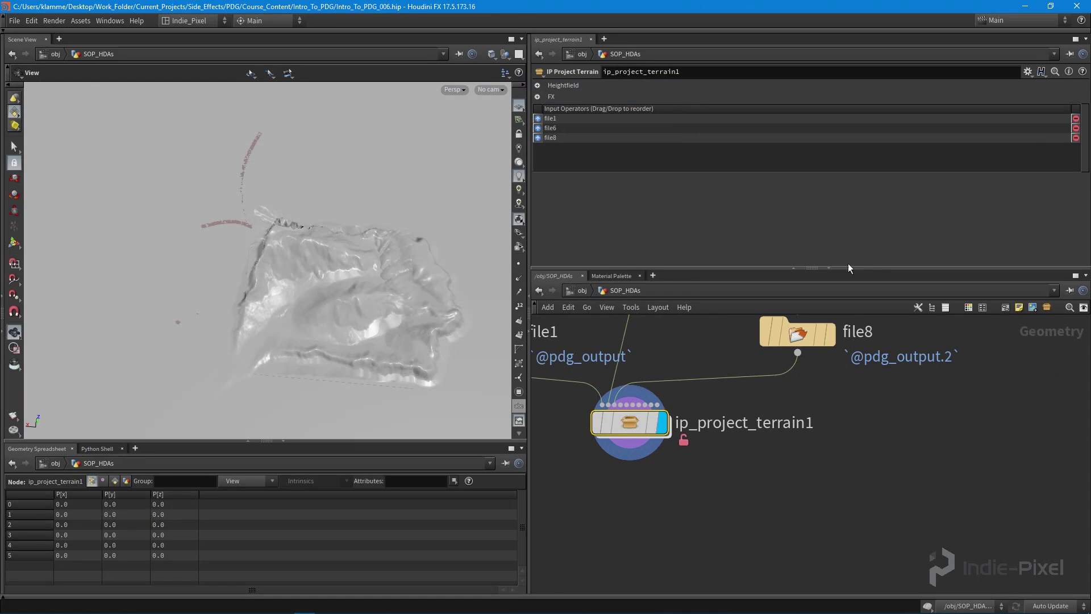
pyautogui.moveTo(859, 267); pyautogui.dragTo(860, 196)
pyautogui.scroll(-3, 934, 359)
pyautogui.moveTo(934, 359); pyautogui.dragTo(614, 437, button='middle')
# - Place and delete a stray ROP Geometry Output node, then search the node list for geo
pyautogui.scroll(3, 848, 377)
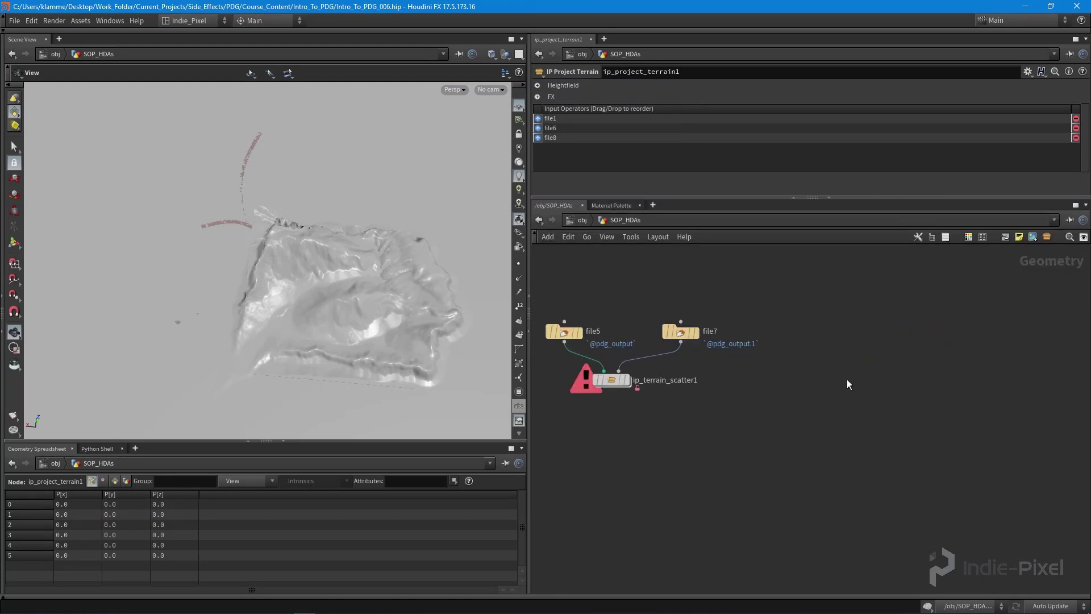
pyautogui.press('Tab')
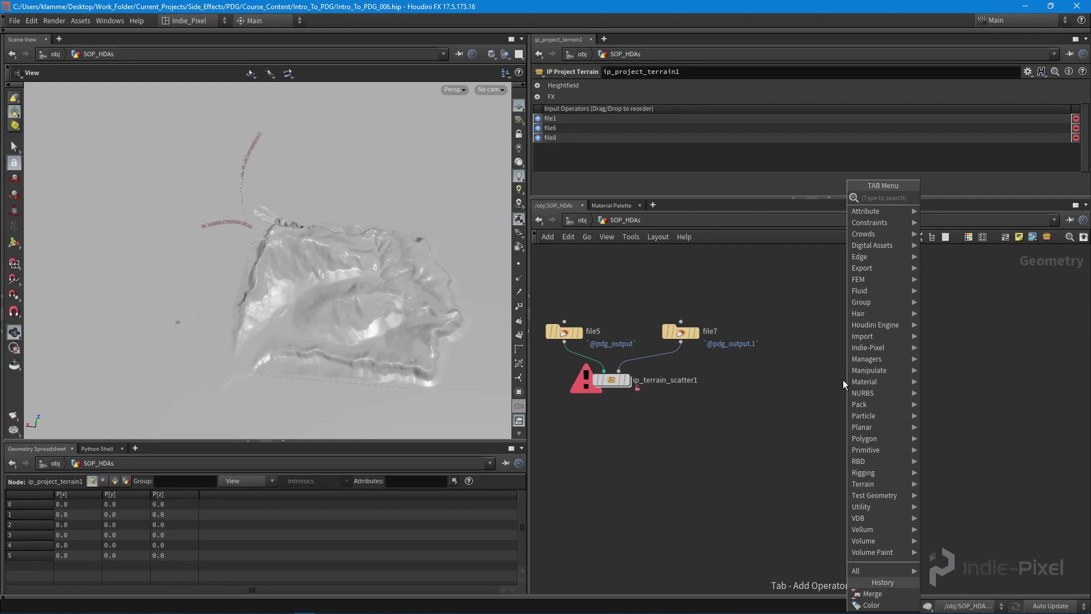
pyautogui.write('rop geo')
pyautogui.press('Return')
pyautogui.click(844, 379)
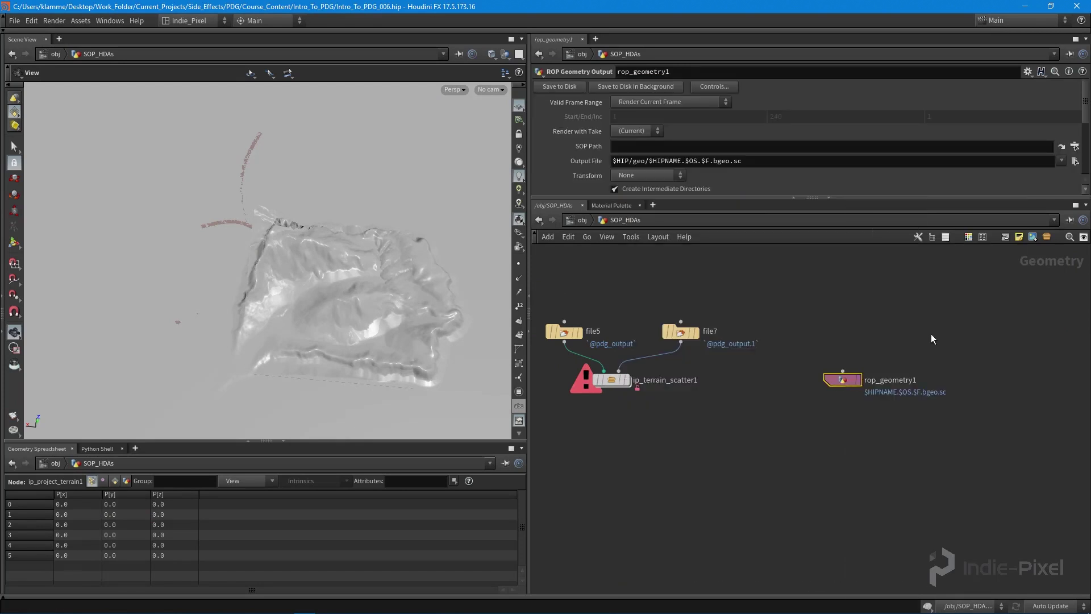
pyautogui.press('Delete')
pyautogui.press('Tab')
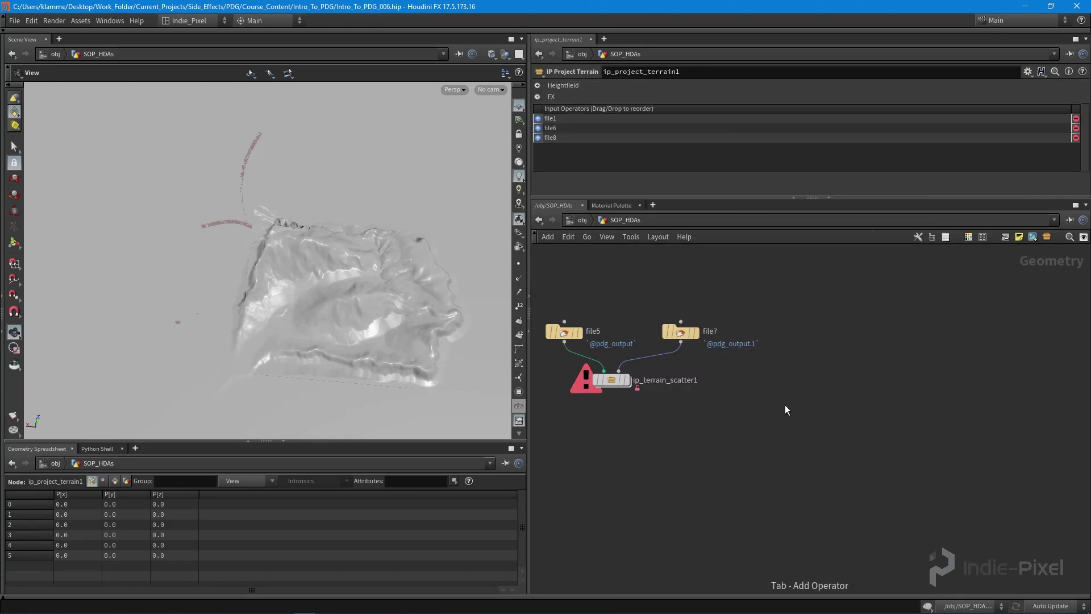
pyautogui.write('geo')
# - Add a Subnetwork node beside ip_terrain_scatter1
pyautogui.press('Tab')
pyautogui.write('s')
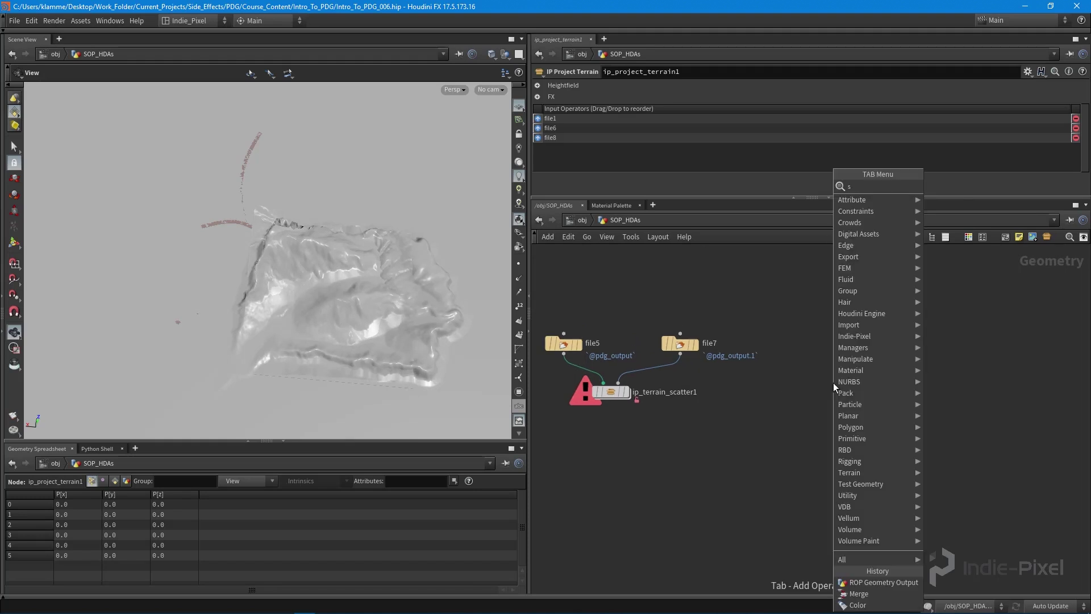
pyautogui.write('ub')
pyautogui.press('Down')
pyautogui.press('Return')
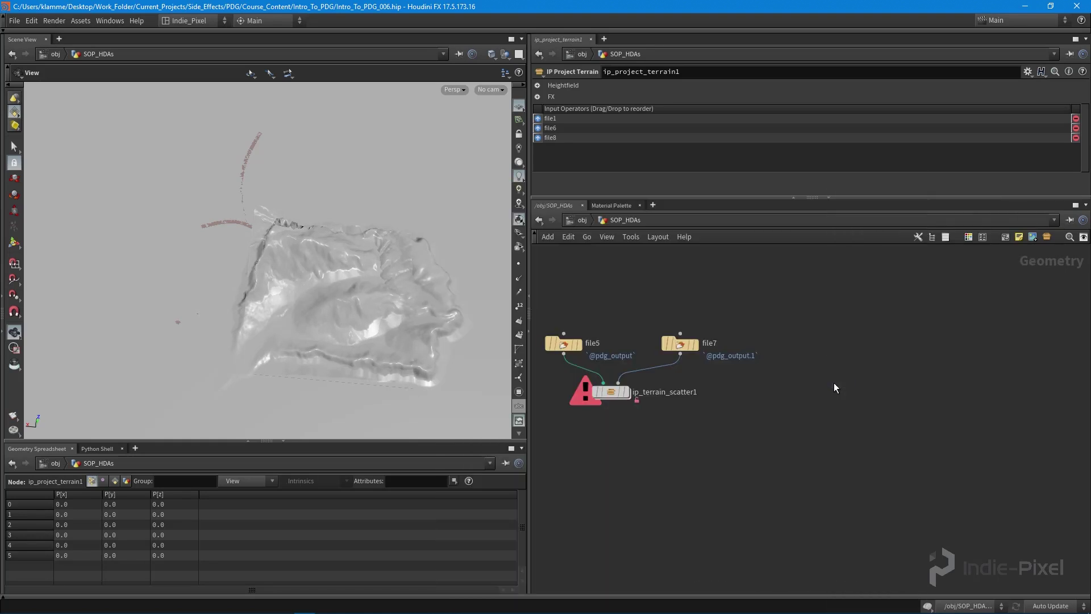
pyautogui.click(839, 394)
pyautogui.scroll(3, 835, 439)
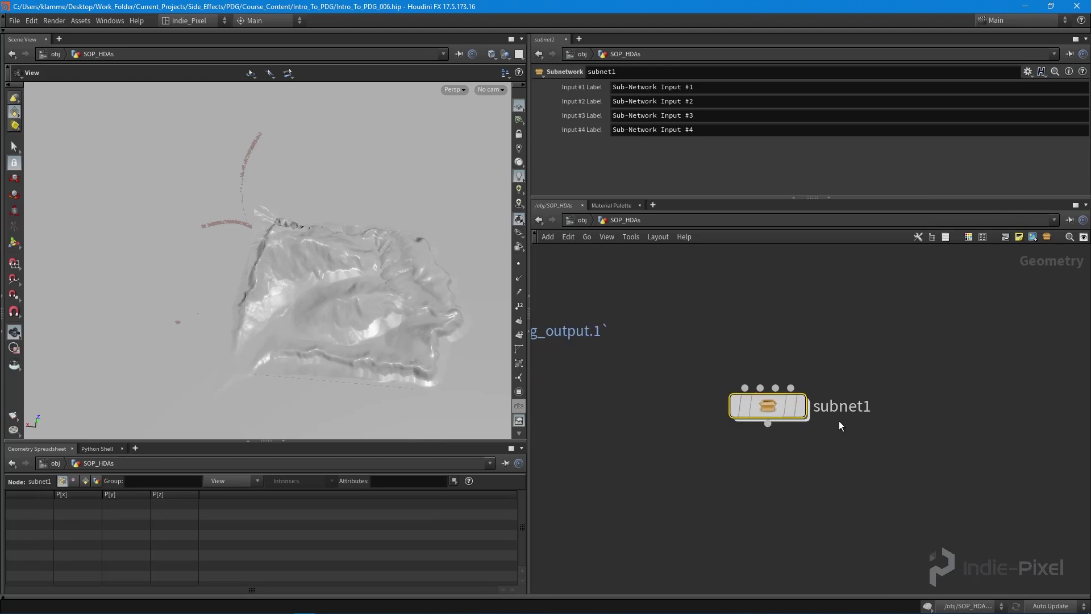
# - Rename the subnetwork to ip_deform_terrain_path and select the file5 and file7 nodes
pyautogui.doubleClick(854, 407)
pyautogui.write('ip_')
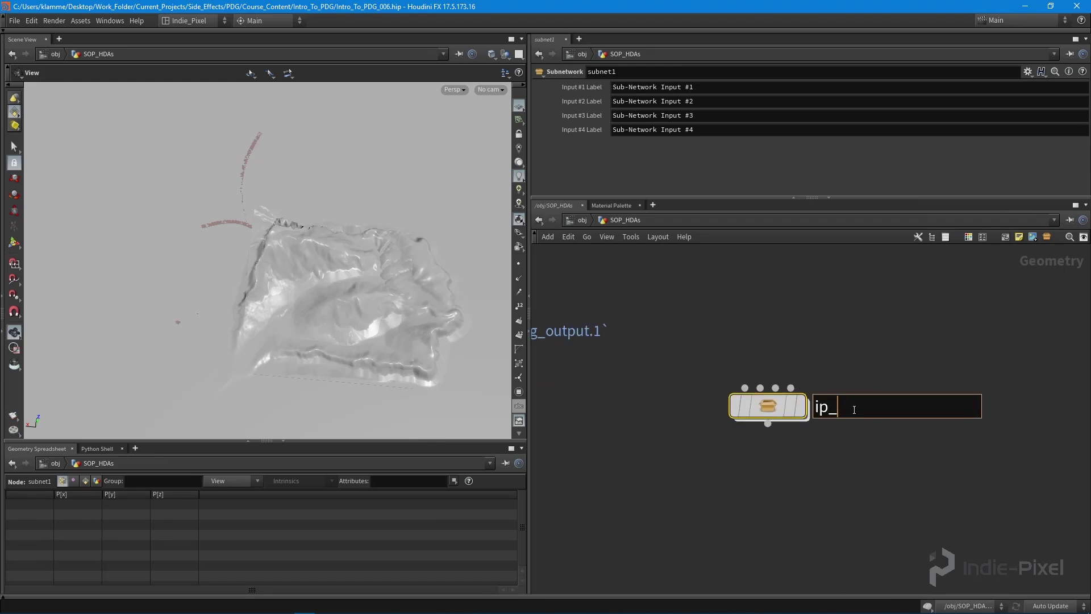
pyautogui.write('deform_terrain')
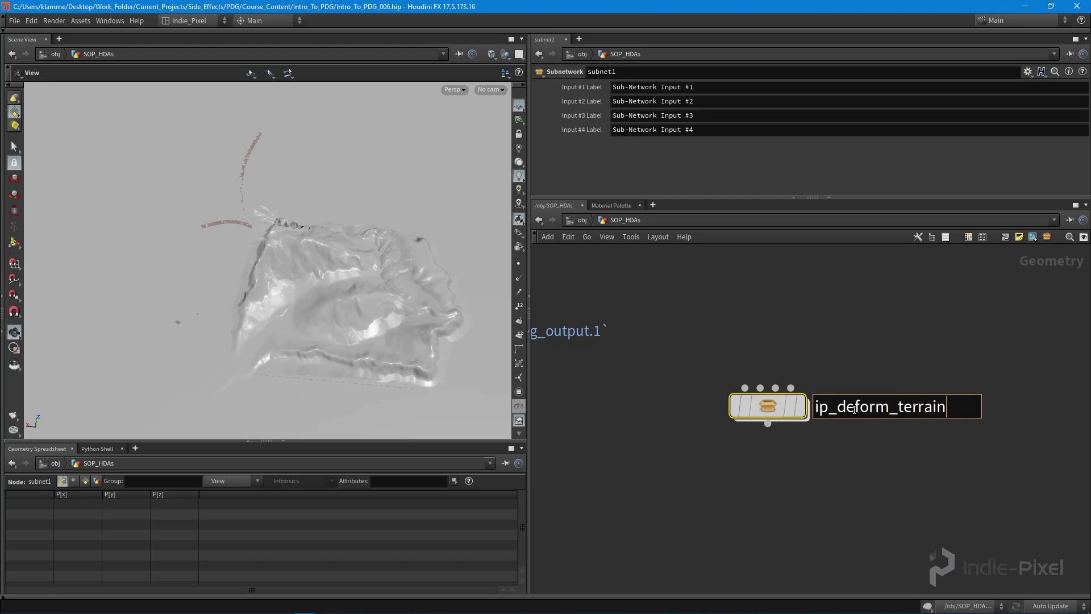
pyautogui.write('_path')
pyautogui.press('Return')
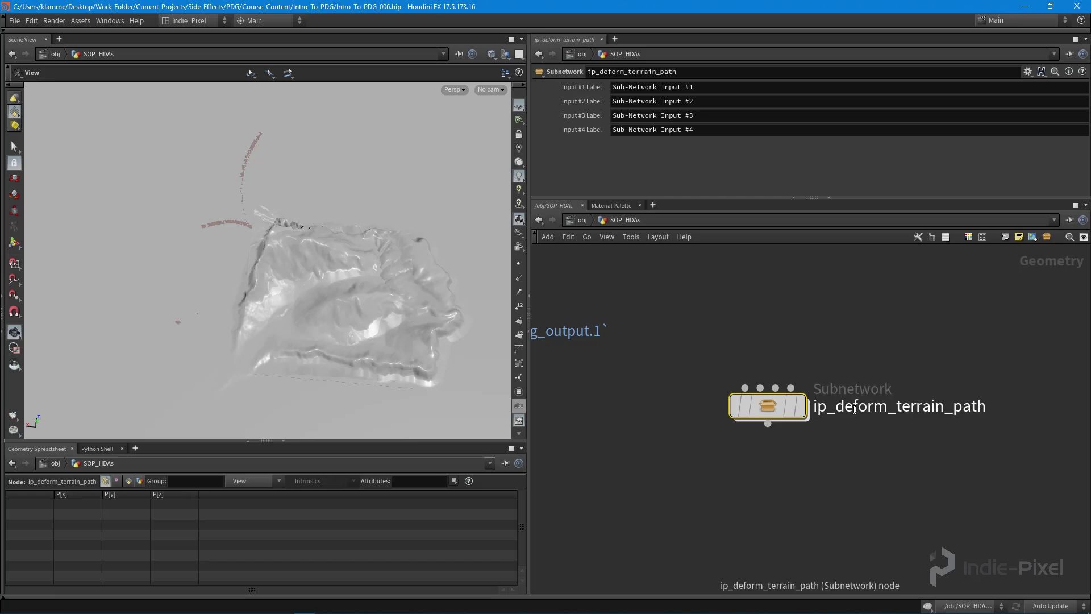
pyautogui.scroll(-5, 855, 408)
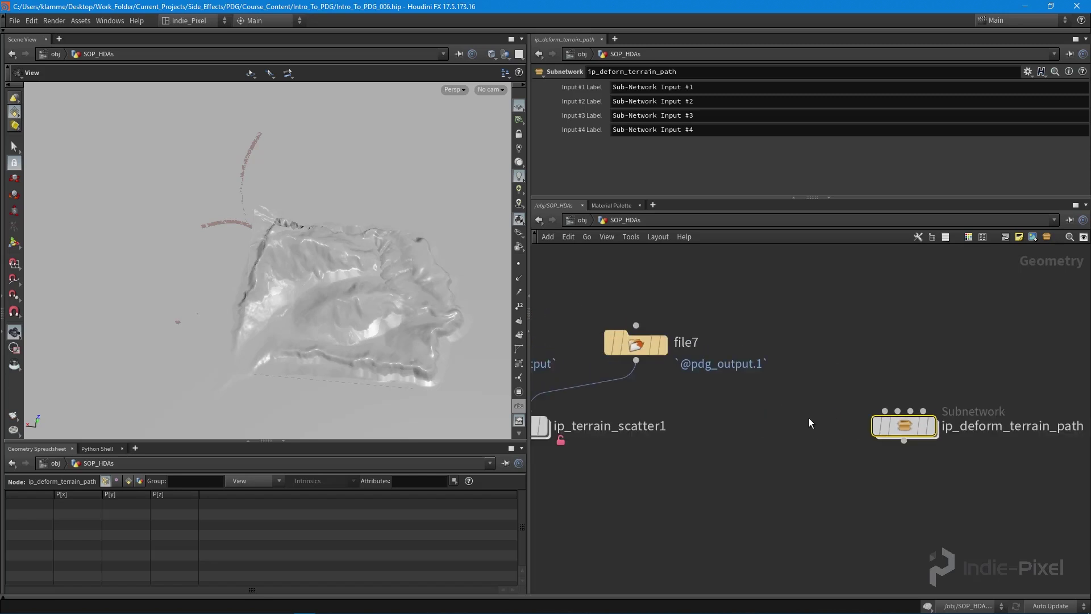
pyautogui.moveTo(873, 297); pyautogui.dragTo(533, 387)
# - Paste copies of the two file nodes and place them above the subnetwork
pyautogui.hotkey('ctrl', 'c')
pyautogui.hotkey('ctrl', 'v')
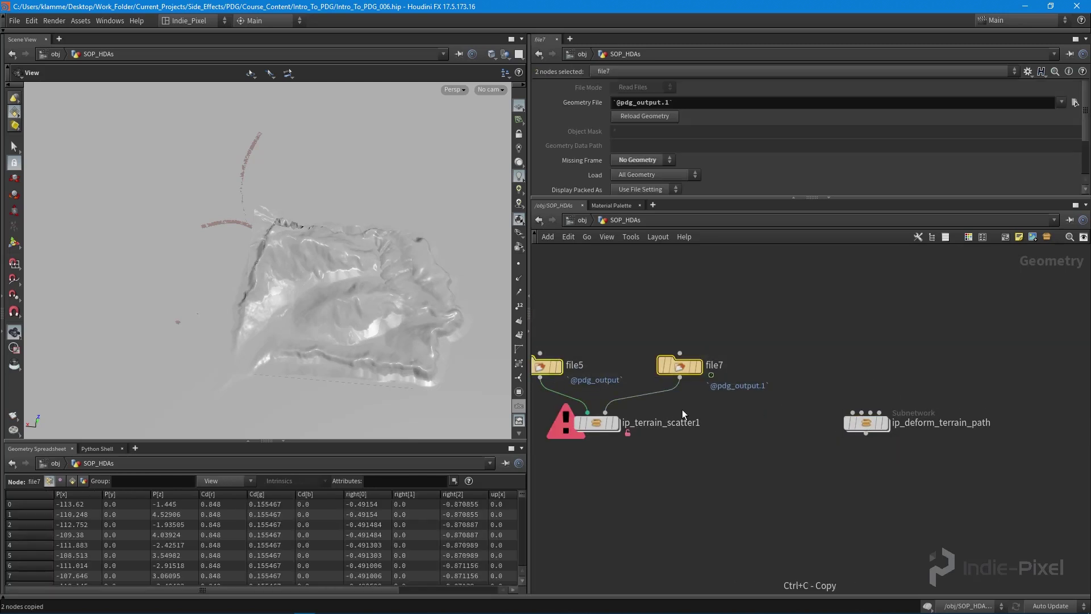
pyautogui.click(900, 338)
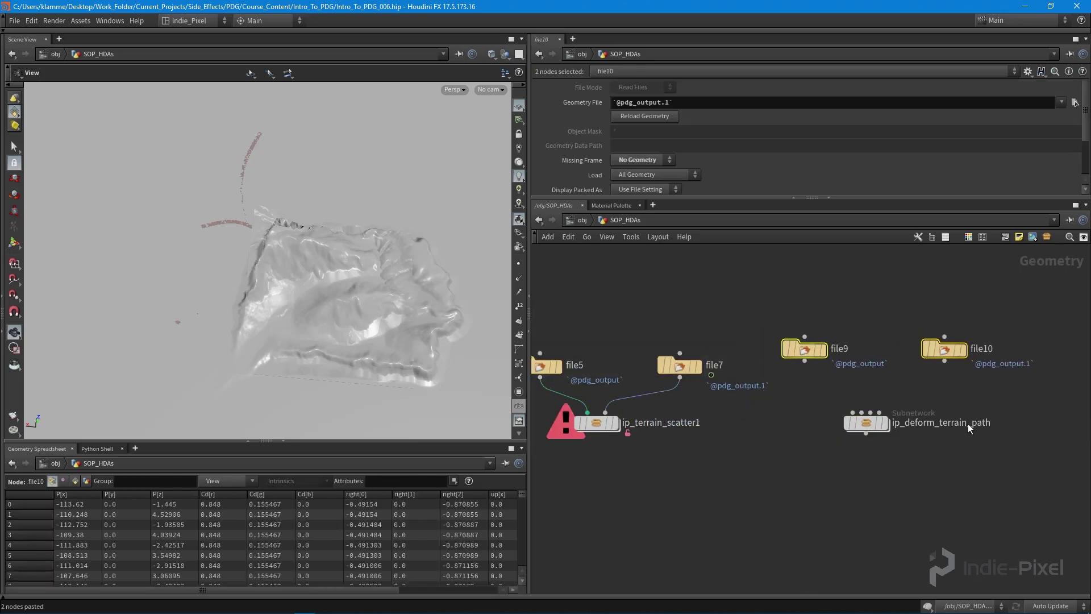
pyautogui.middleClick(988, 420)
pyautogui.scroll(2, 1000, 423)
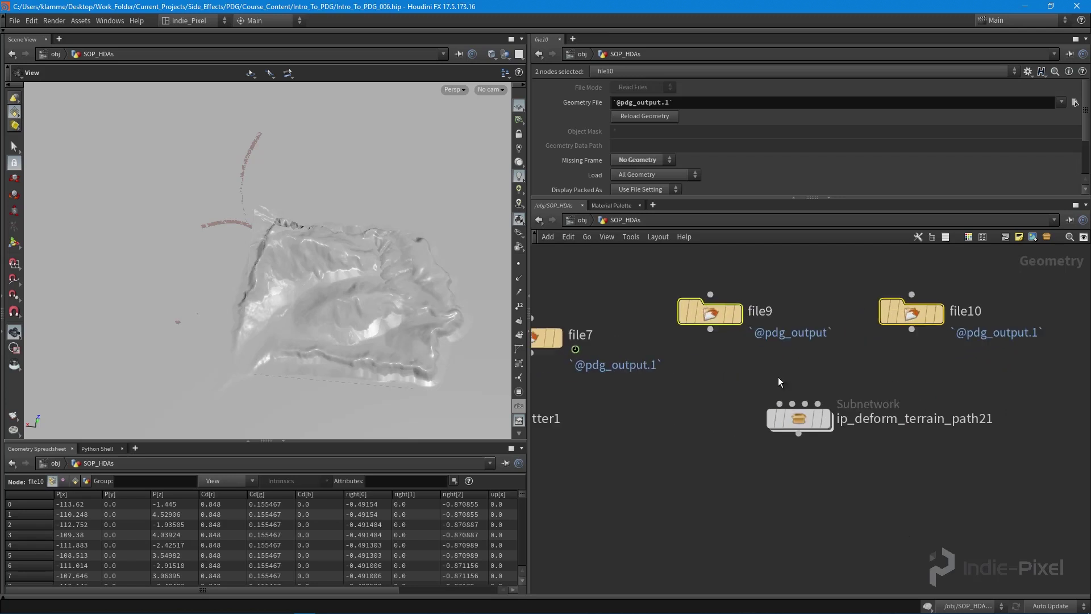
# - Wire file9 and file10 into the subnetwork's first and second inputs, then tidy the layout
pyautogui.click(710, 329)
pyautogui.press('Escape')
pyautogui.click(710, 333)
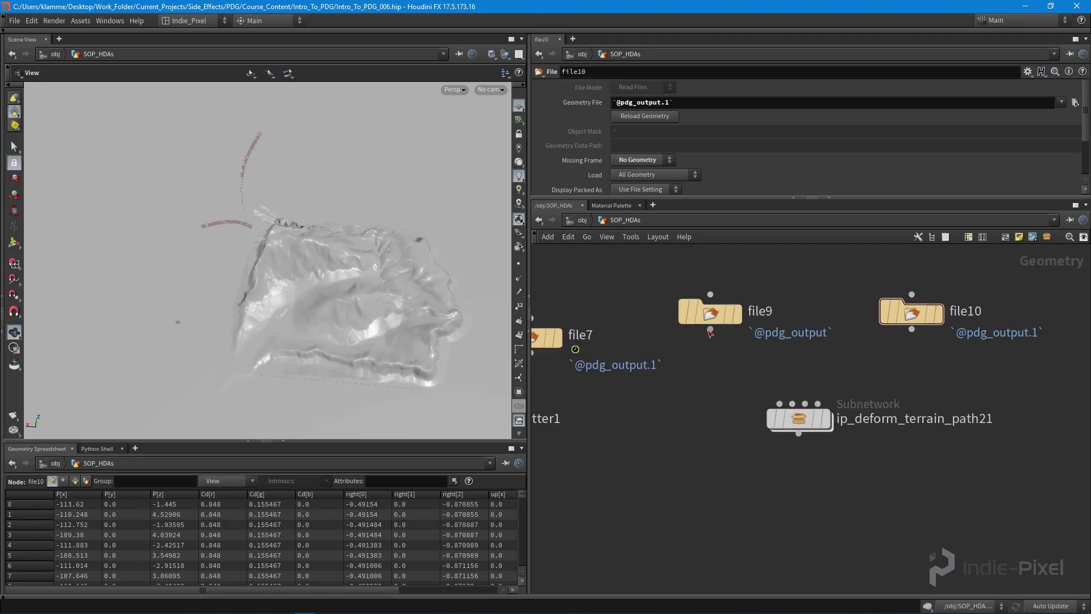
pyautogui.click(710, 332)
pyautogui.click(779, 403)
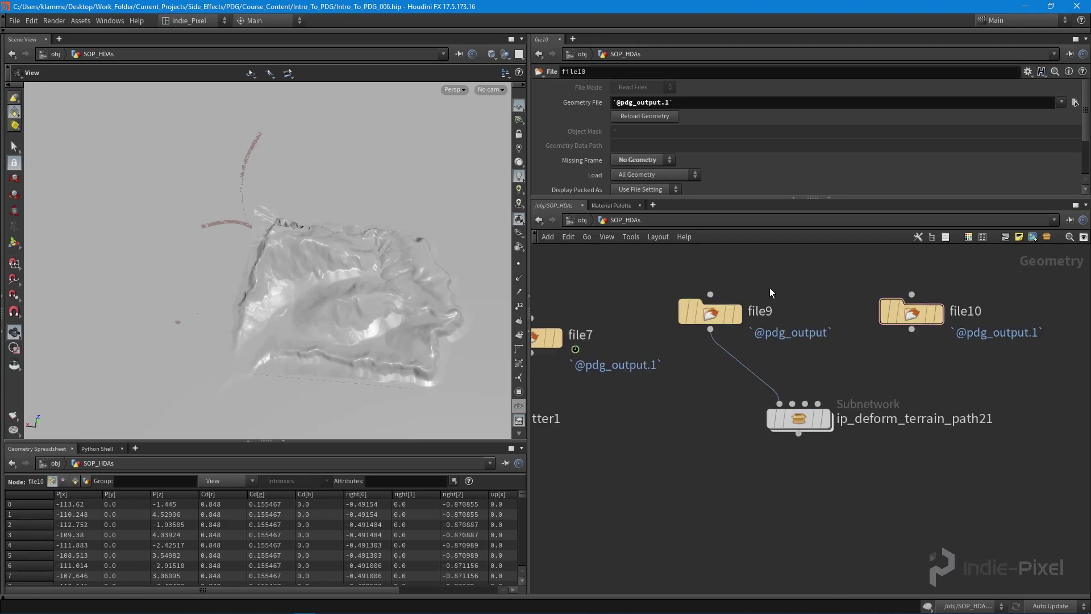
pyautogui.click(911, 330)
pyautogui.click(793, 403)
pyautogui.press('l')
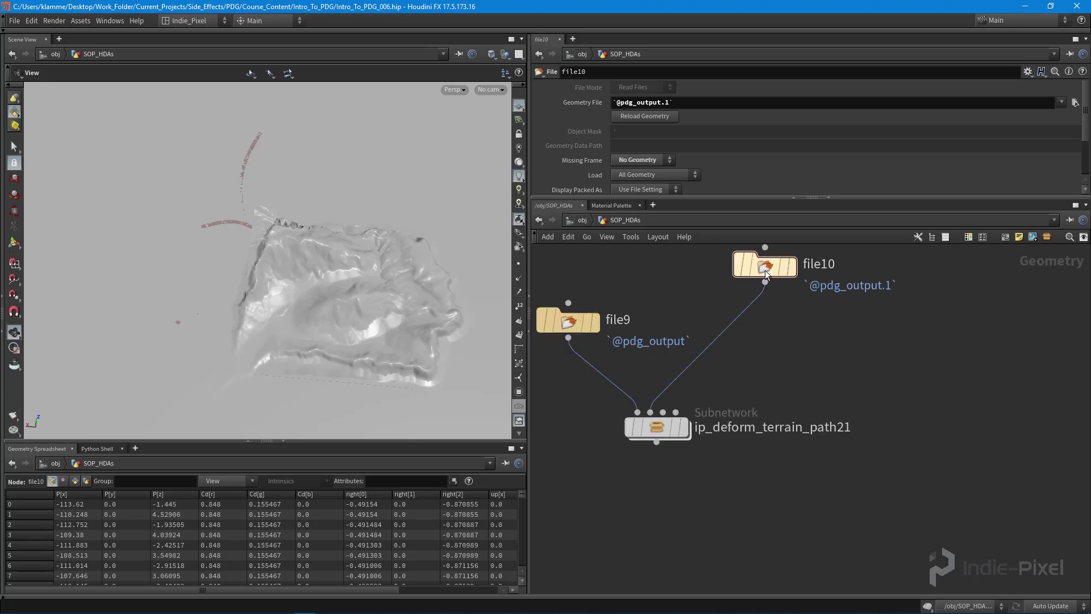
# - Duplicate file10 as file11 and place it beside file10
pyautogui.moveTo(691, 323)
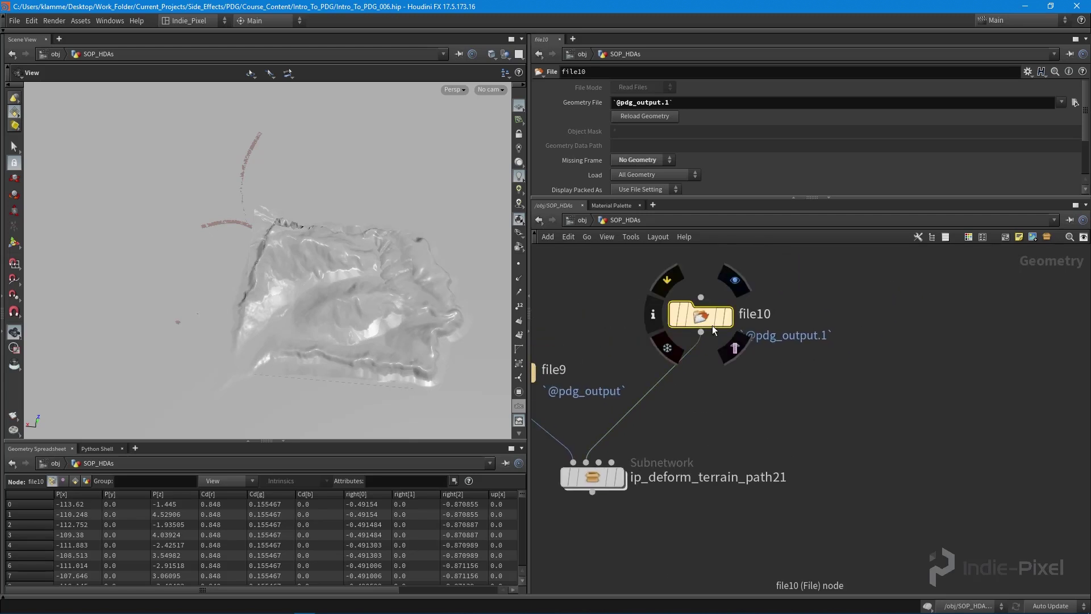
pyautogui.keyDown('alt'); pyautogui.moveTo(712, 325); pyautogui.dragTo(1000, 344); pyautogui.keyUp('alt')
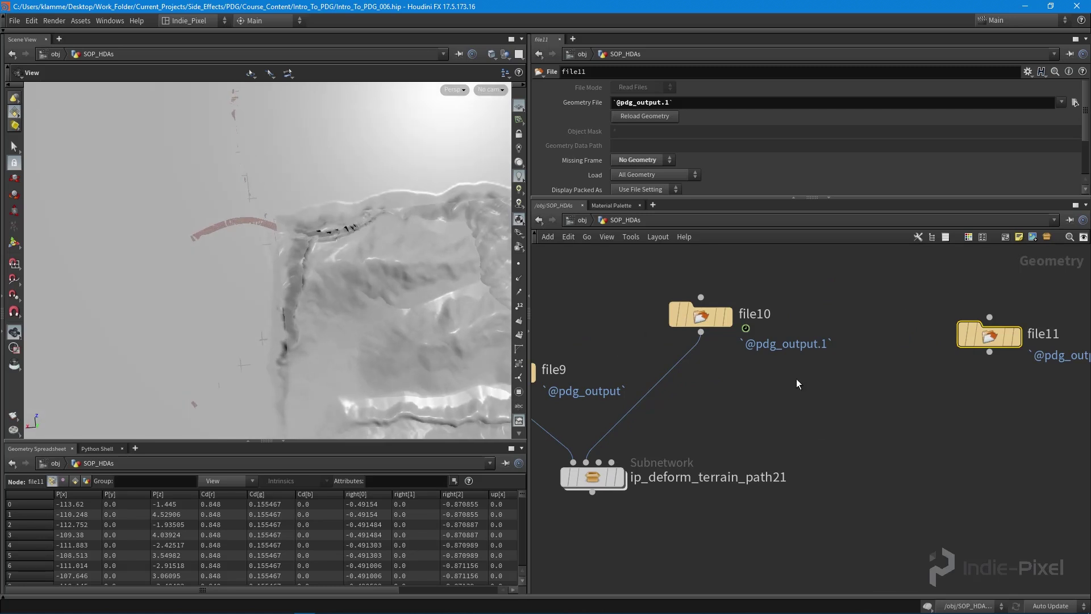
pyautogui.moveTo(798, 383); pyautogui.dragTo(826, 387, button='middle')
pyautogui.moveTo(1015, 343); pyautogui.dragTo(985, 322)
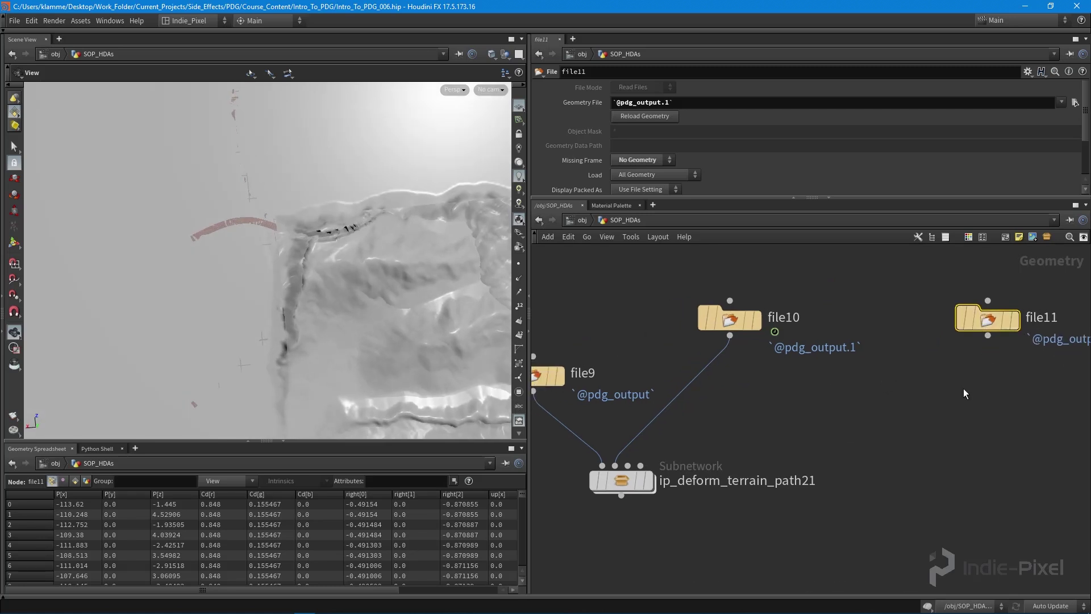
# - Connect file11 to the subnetwork's third input and move file10 and file11 lower
pyautogui.click(988, 336)
pyautogui.click(641, 465)
pyautogui.hotkey('ctrl', 'z')
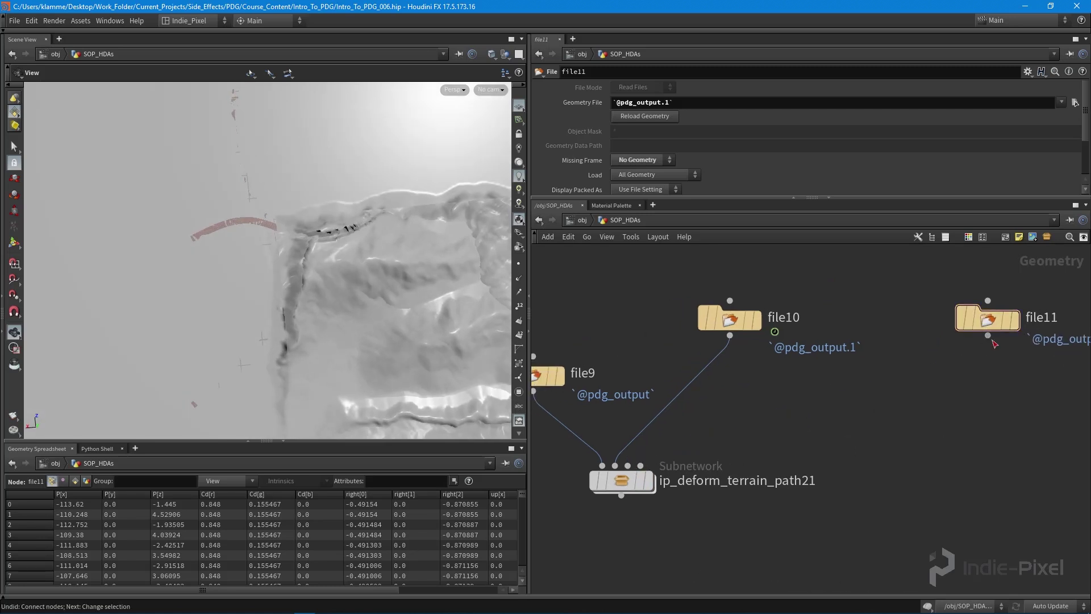
pyautogui.click(988, 336)
pyautogui.click(628, 465)
pyautogui.moveTo(690, 280); pyautogui.dragTo(692, 291, button='middle')
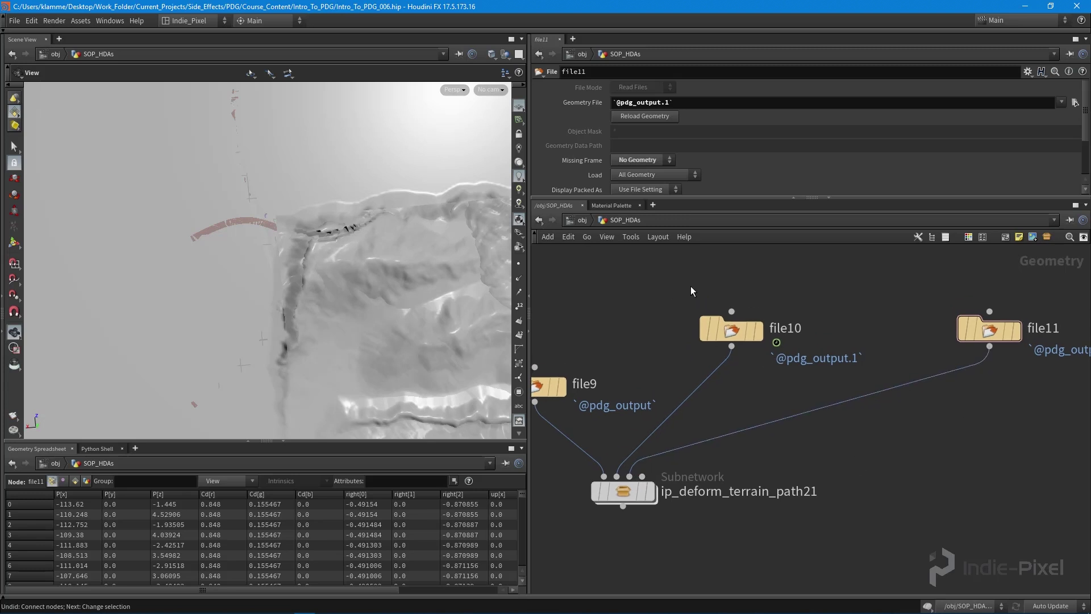
pyautogui.moveTo(692, 291); pyautogui.dragTo(973, 390)
pyautogui.moveTo(1066, 461); pyautogui.dragTo(918, 445, button='middle')
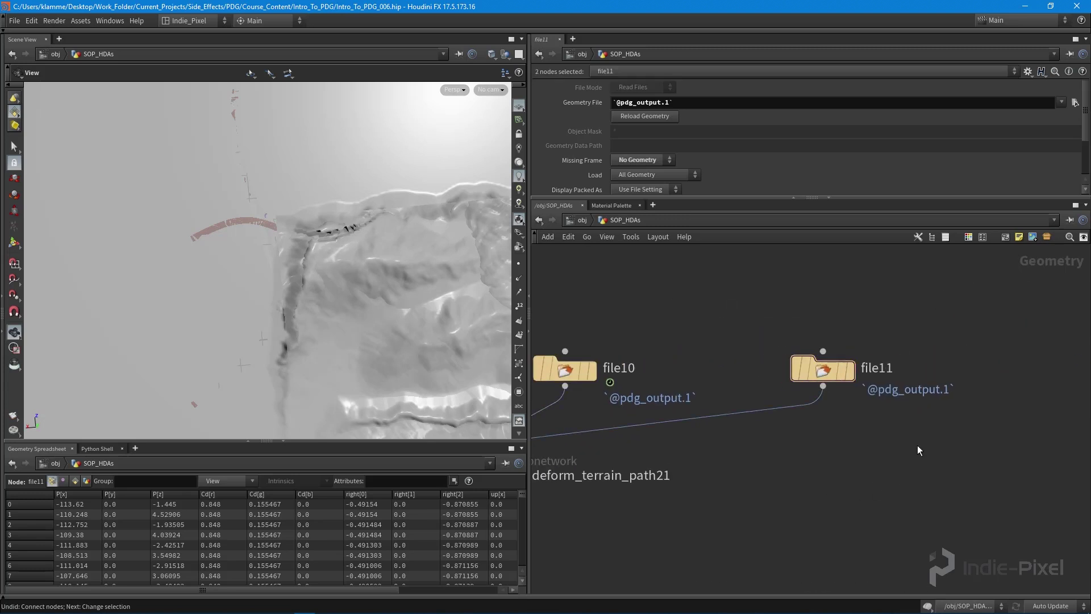
pyautogui.click(918, 445)
pyautogui.moveTo(821, 369); pyautogui.dragTo(819, 379)
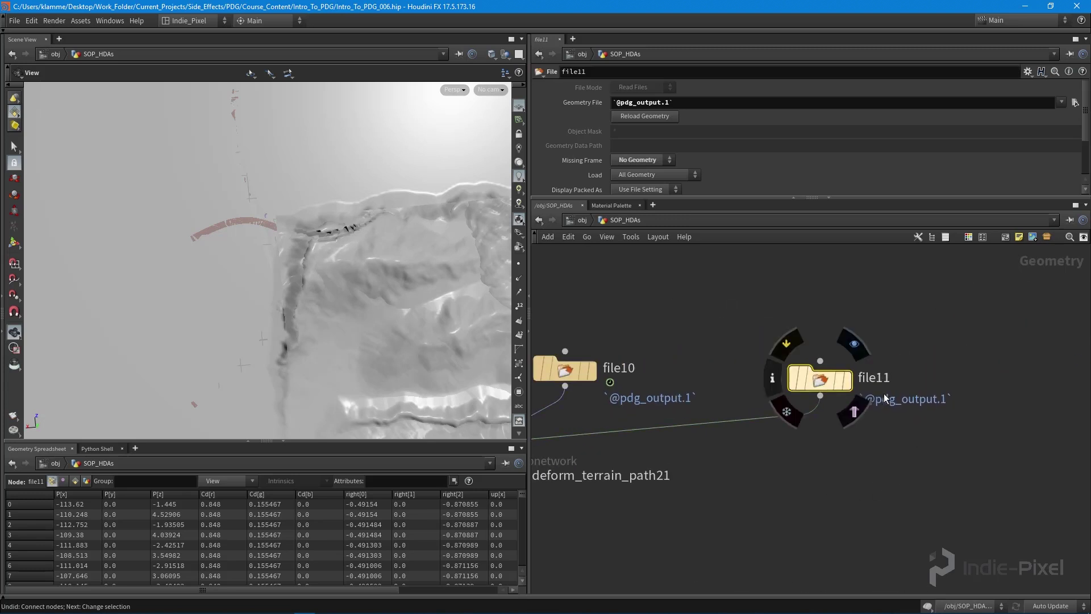
pyautogui.click(697, 105)
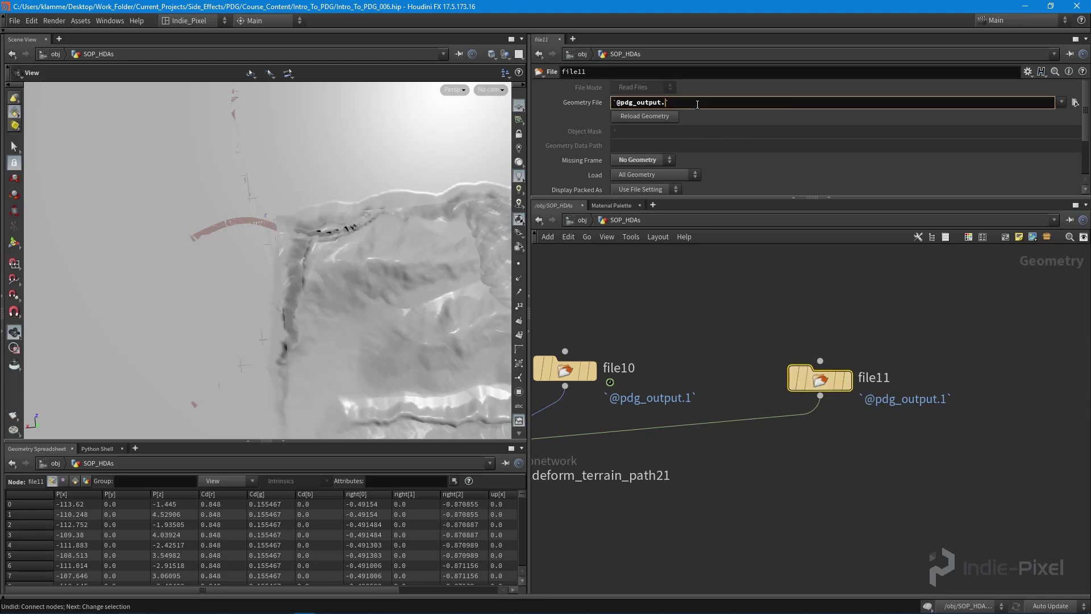
pyautogui.write('2`')
pyautogui.press('Return')
pyautogui.hscroll(-5, 713, 346)
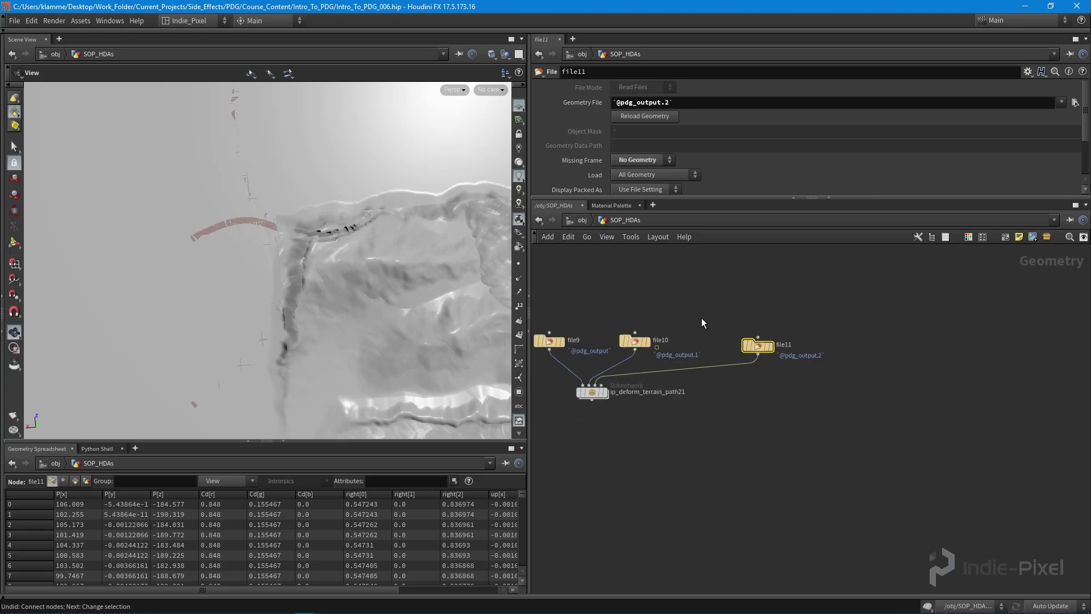
# - Space out the subnetwork and file nodes, then line up Sub-Network Inputs 1–4 inside it
pyautogui.scroll(-2, 739, 356)
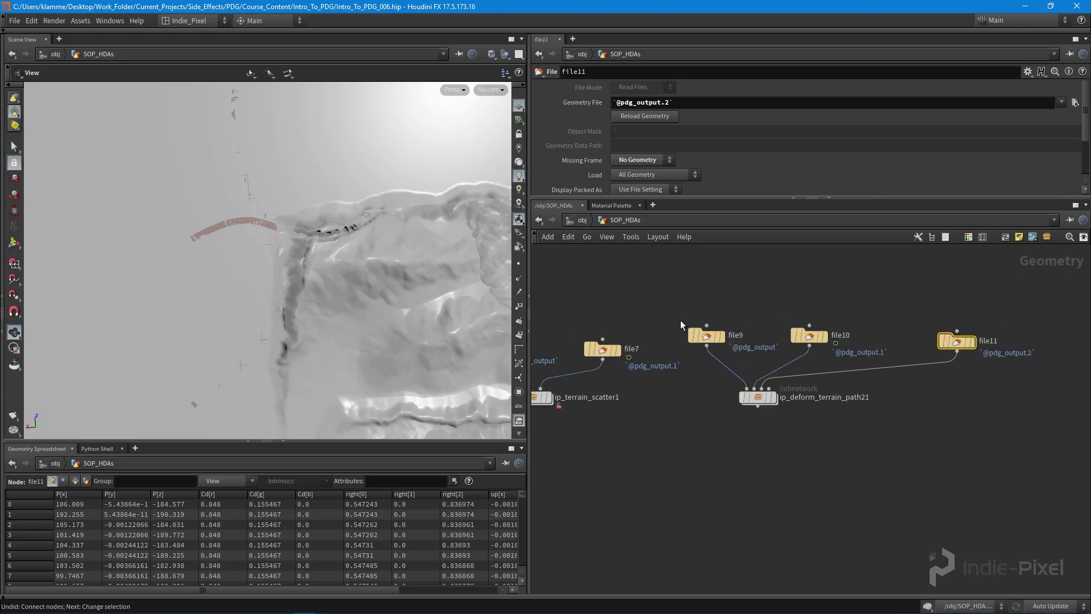
pyautogui.keyDown('shift'); pyautogui.moveTo(761, 397); pyautogui.dragTo(803, 402); pyautogui.keyUp('shift')
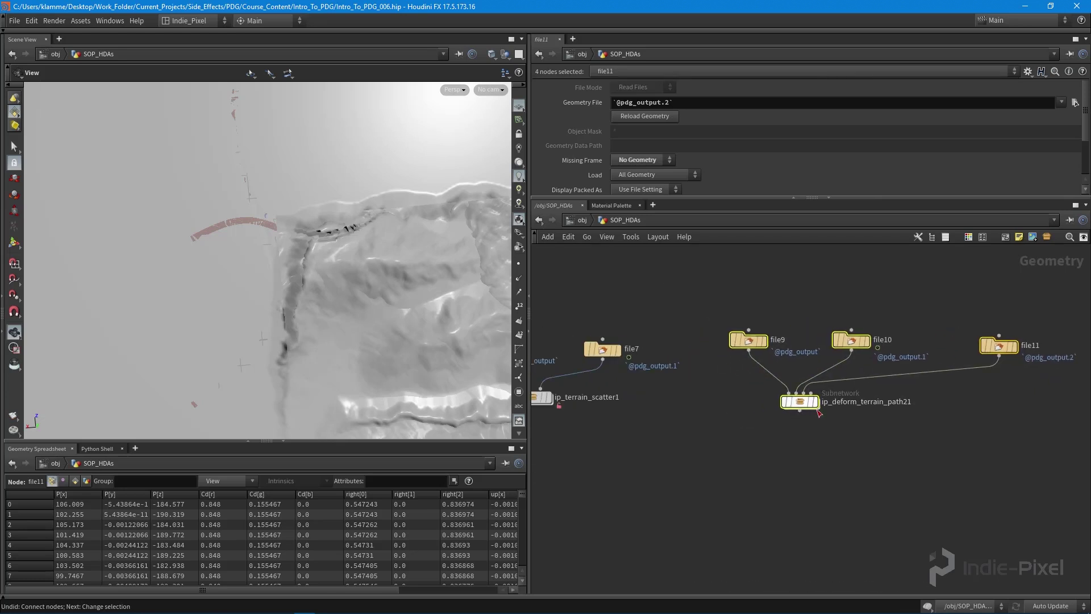
pyautogui.moveTo(735, 309); pyautogui.dragTo(961, 350)
pyautogui.doubleClick(798, 400)
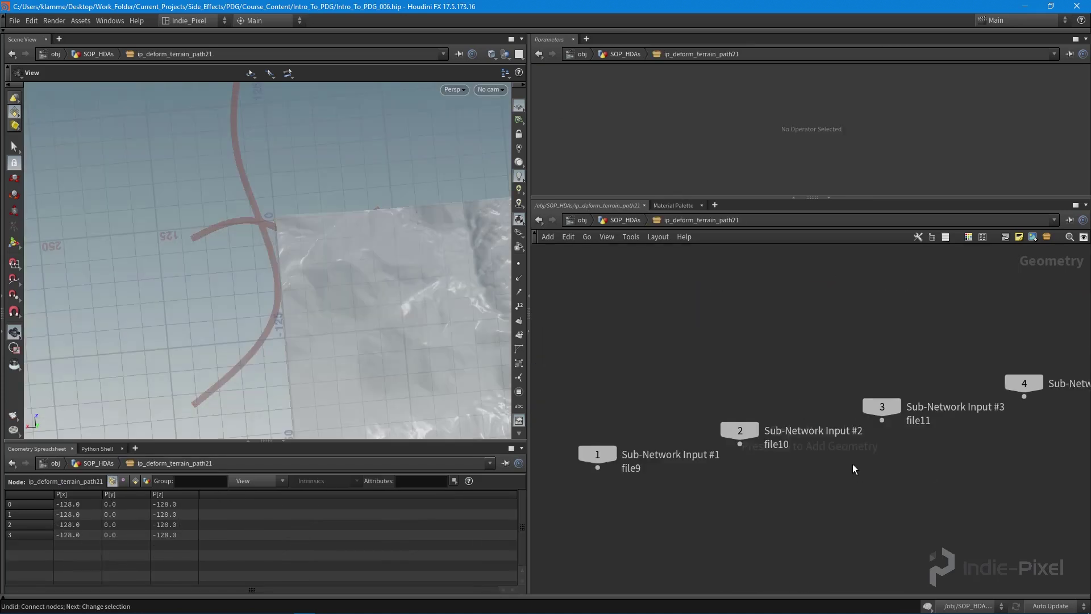
pyautogui.moveTo(690, 463); pyautogui.dragTo(618, 428)
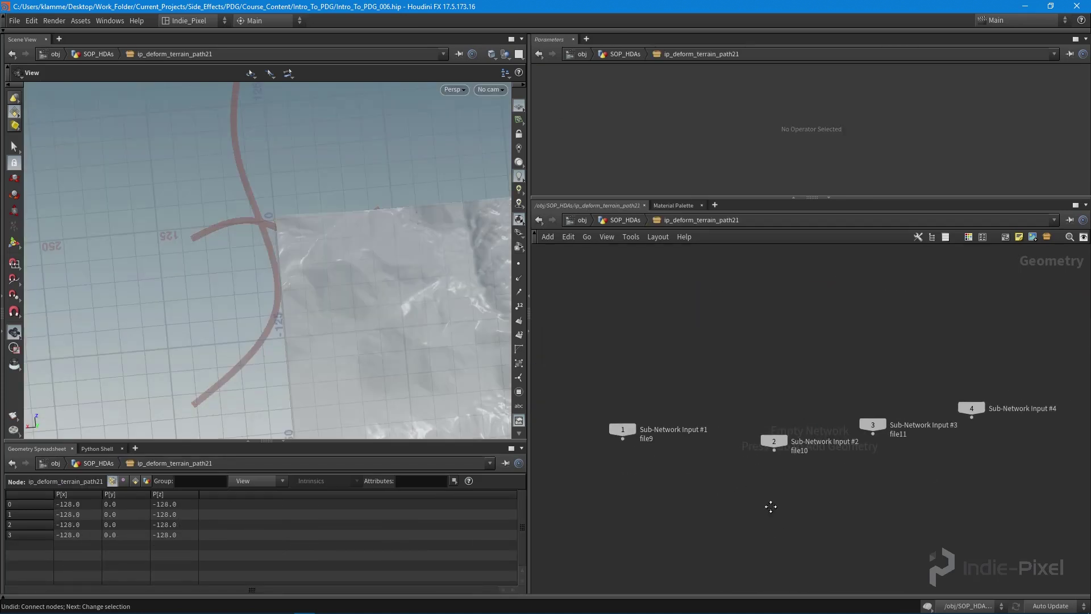
pyautogui.moveTo(767, 447); pyautogui.dragTo(734, 445, button='middle')
pyautogui.moveTo(735, 445); pyautogui.dragTo(750, 411)
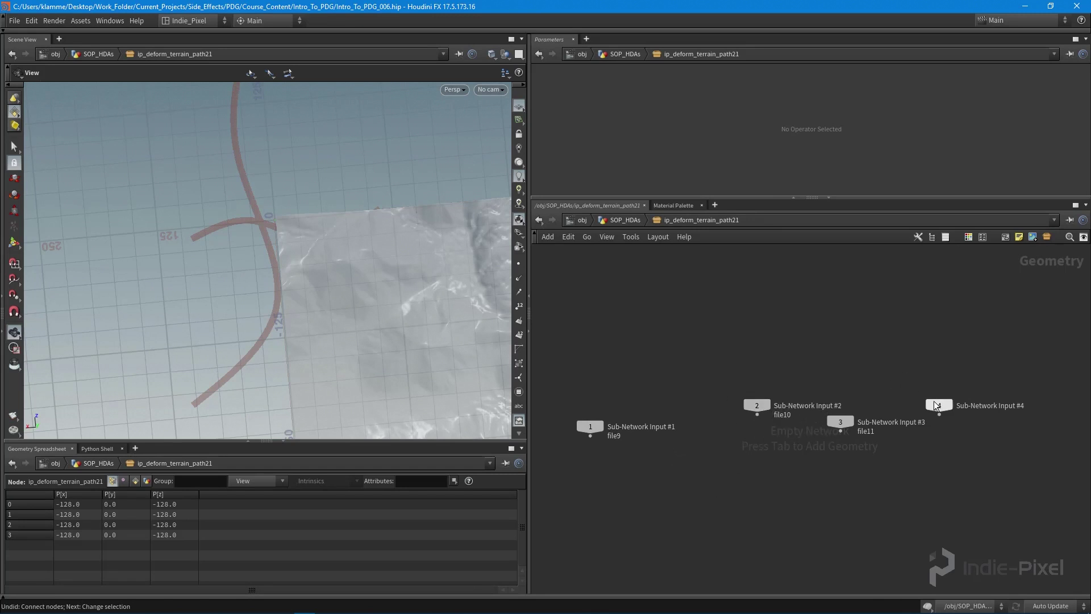
pyautogui.moveTo(844, 421); pyautogui.dragTo(862, 410)
pyautogui.moveTo(939, 405); pyautogui.dragTo(957, 409)
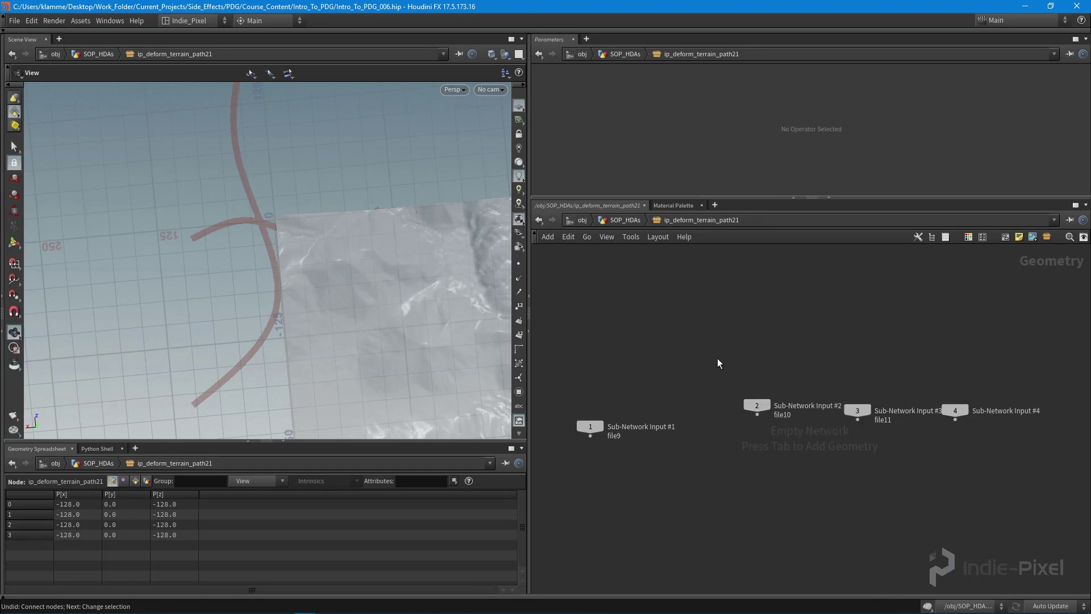
pyautogui.moveTo(718, 364); pyautogui.dragTo(692, 323, button='middle')
# - Add a merge1 node and wire Sub-Network Inputs 2, 3 and 4 into it
pyautogui.press('Tab')
pyautogui.write('merge')
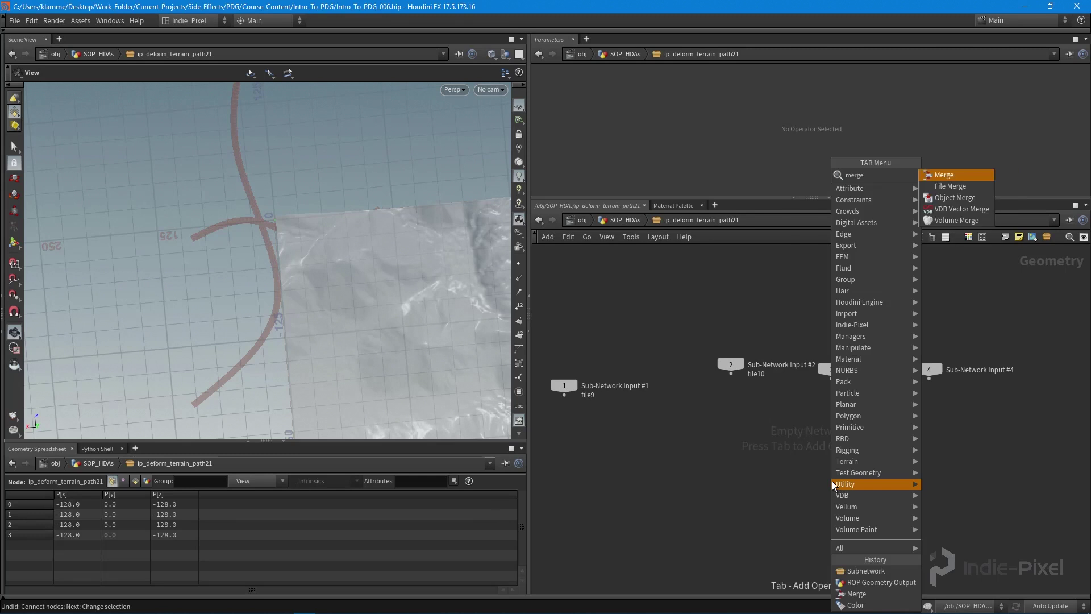
pyautogui.press('Return')
pyautogui.click(830, 461)
pyautogui.moveTo(713, 335); pyautogui.dragTo(831, 452)
pyautogui.moveTo(564, 386); pyautogui.dragTo(686, 340, button='middle')
pyautogui.moveTo(686, 340); pyautogui.dragTo(704, 323)
pyautogui.click(852, 458)
pyautogui.moveTo(852, 458); pyautogui.dragTo(806, 455, button='middle')
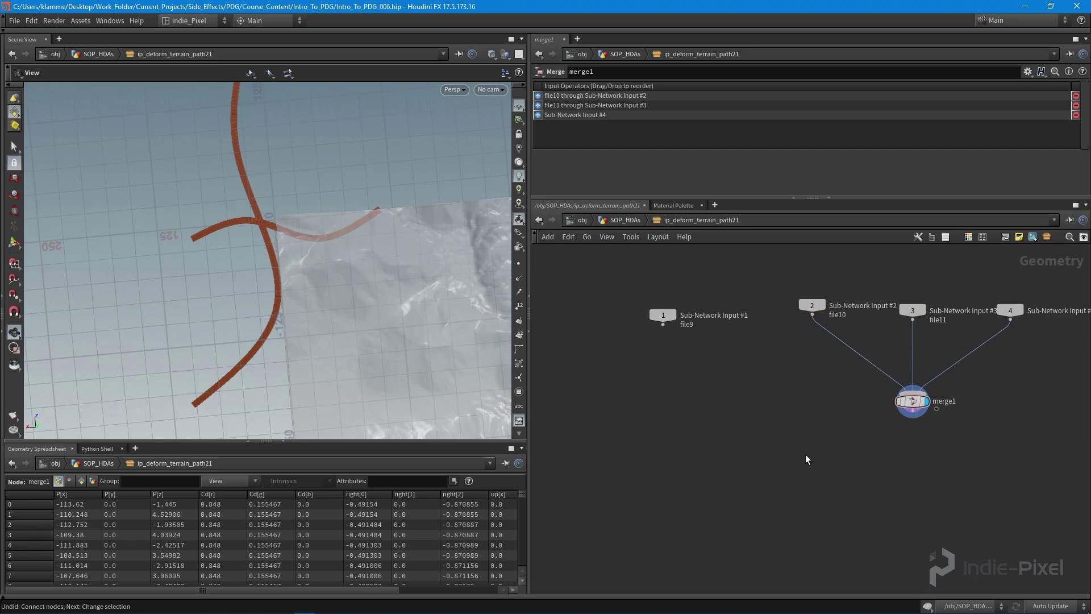
# - Start a digital asset from ip_deform_terrain_path21 with operator name ip_deform_terrain_path
pyautogui.press('u')
pyautogui.rightClick(802, 400)
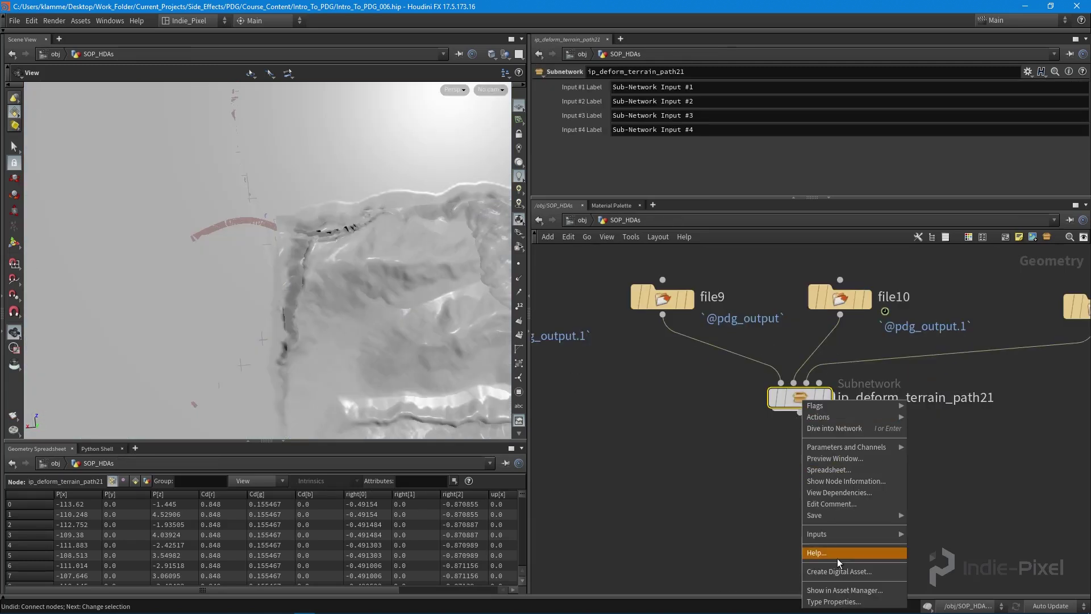
pyautogui.click(839, 572)
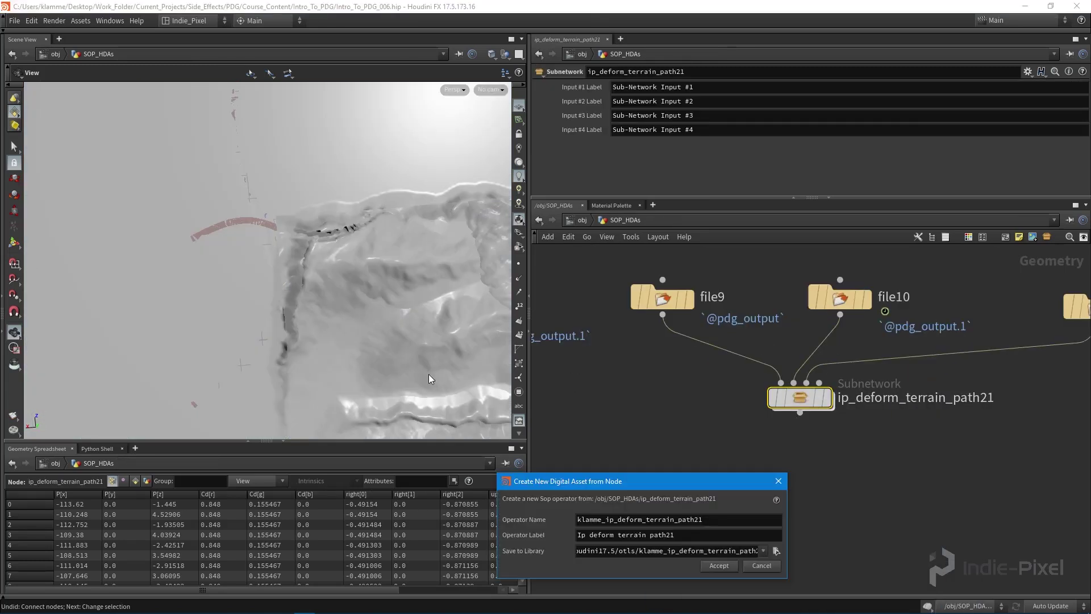
pyautogui.click(523, 411)
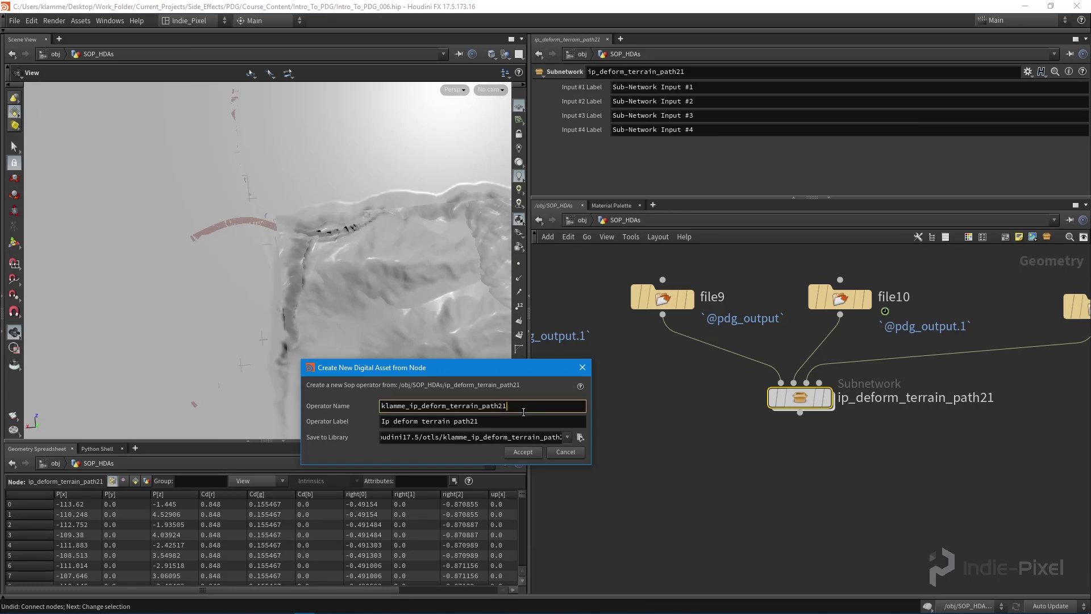
pyautogui.press('BackSpace')
pyautogui.press('BackSpace')
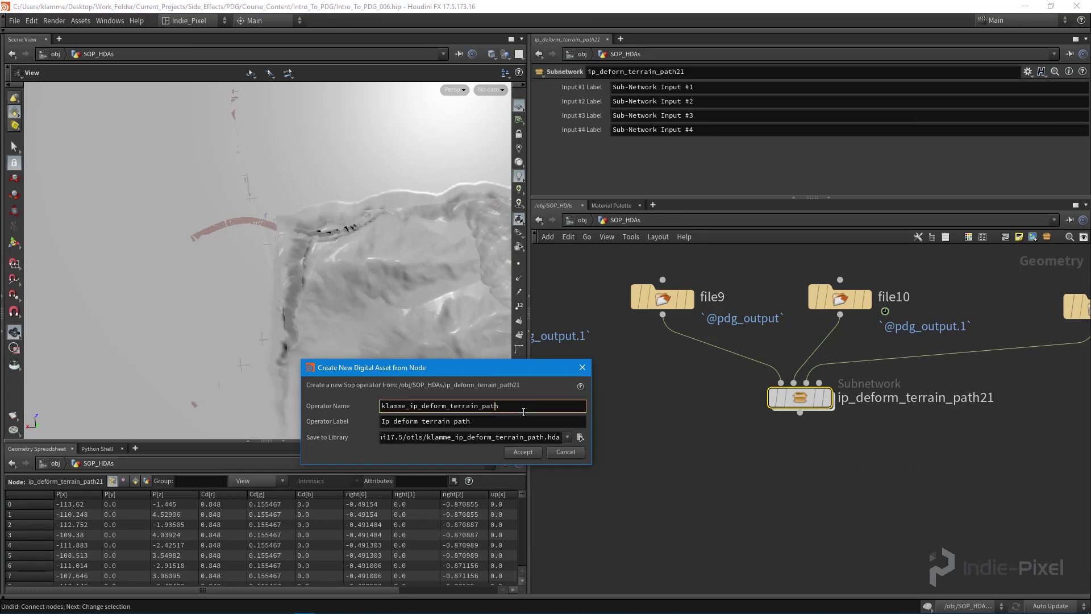
pyautogui.hotkey('shift', 'Home')
pyautogui.press('BackSpace')
# - Set the asset label to 'IP Deform Terrain Path'
pyautogui.press('Tab')
pyautogui.press('BackSpace')
pyautogui.write('P')
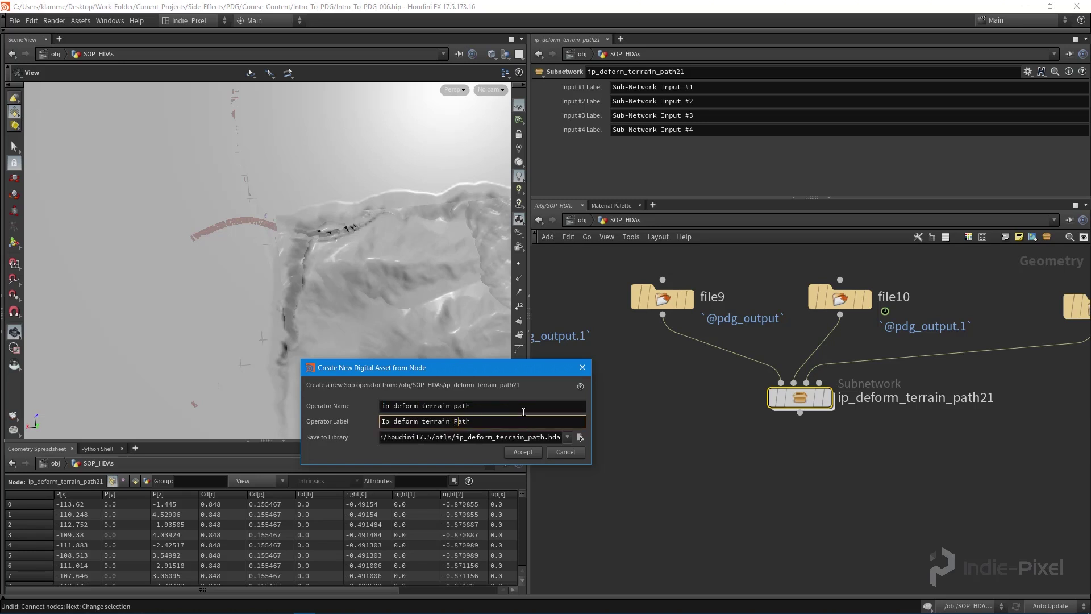
pyautogui.press('Left')
pyautogui.press('Left')
pyautogui.press('Delete')
pyautogui.write('T')
pyautogui.press('Left')
pyautogui.press('BackSpace')
pyautogui.write('P')
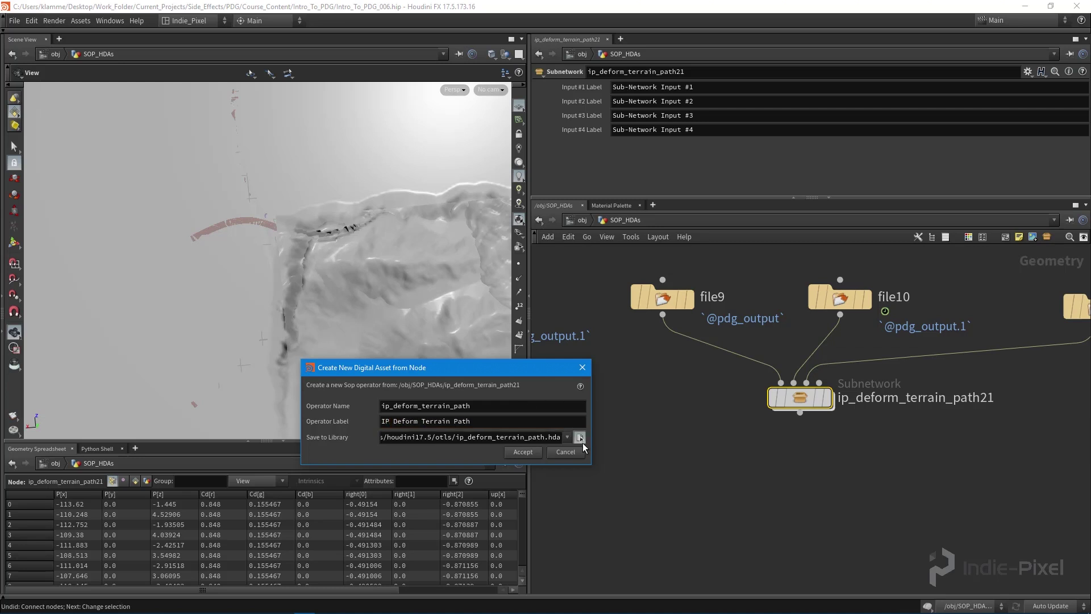
# - Save the asset library in the job's hda folder and create the asset
pyautogui.click(581, 438)
pyautogui.click(325, 388)
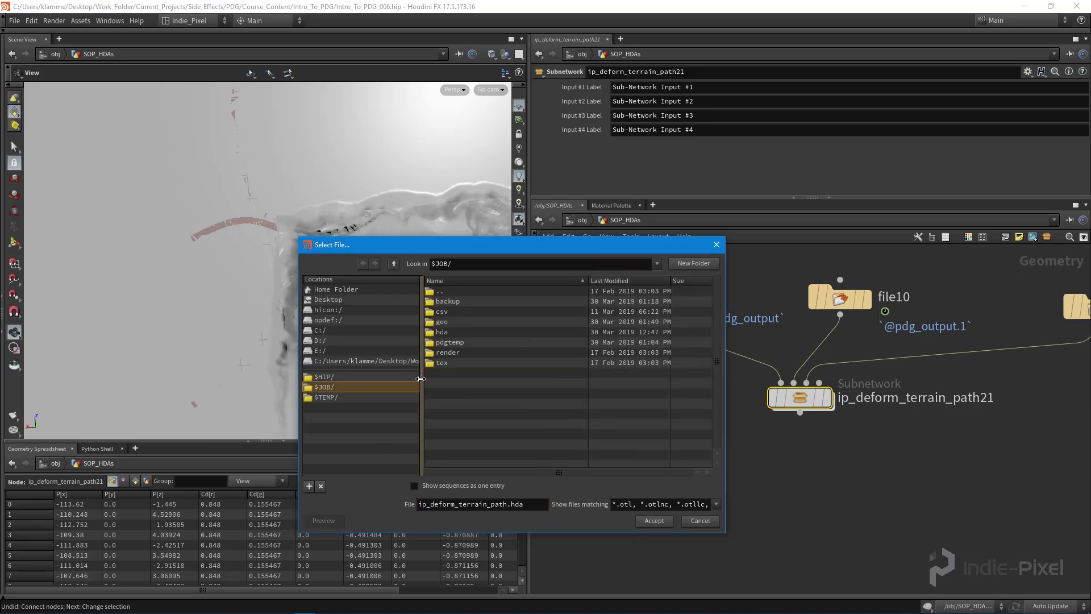
pyautogui.doubleClick(442, 333)
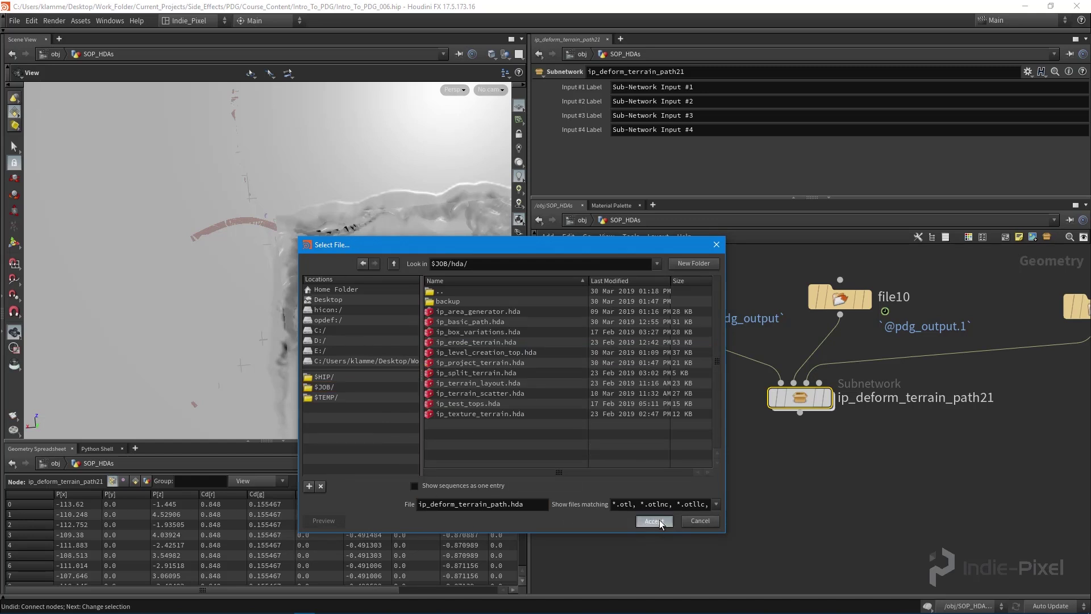
pyautogui.click(659, 519)
pyautogui.click(522, 452)
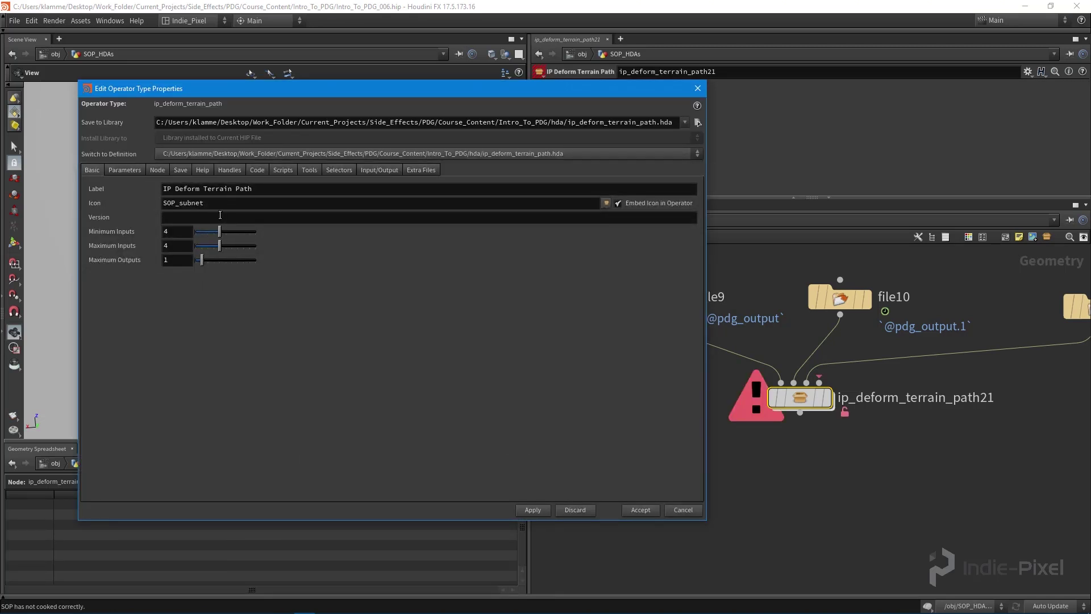
# - Set Minimum Inputs to 1 and Maximum Inputs to 10, apply, and accept the type properties
pyautogui.moveTo(219, 234); pyautogui.dragTo(203, 237)
pyautogui.moveTo(218, 245); pyautogui.dragTo(281, 250)
pyautogui.click(533, 510)
pyautogui.moveTo(794, 400)
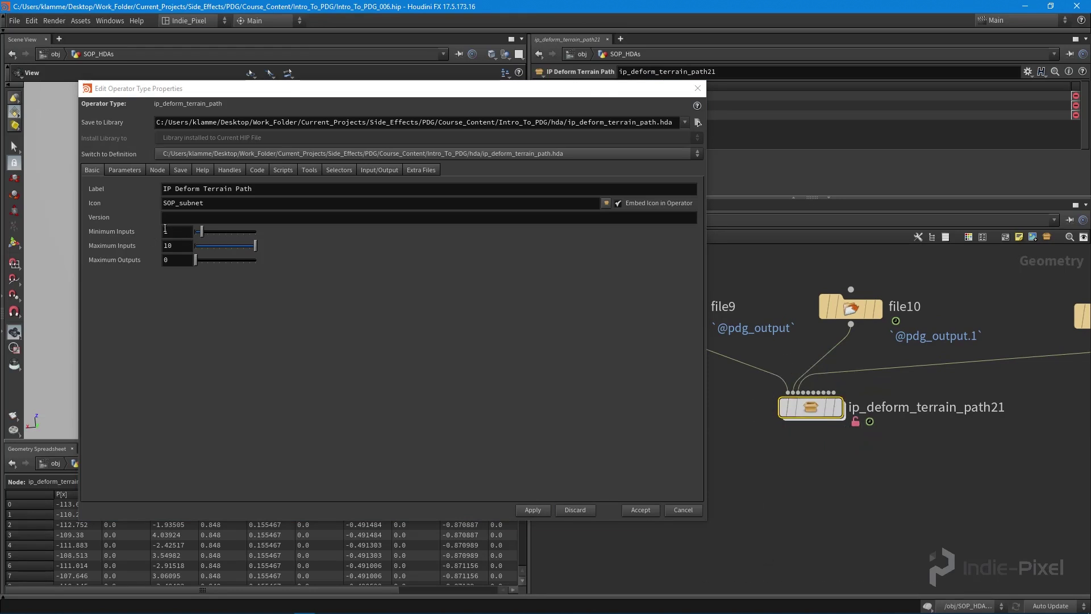
pyautogui.click(214, 309)
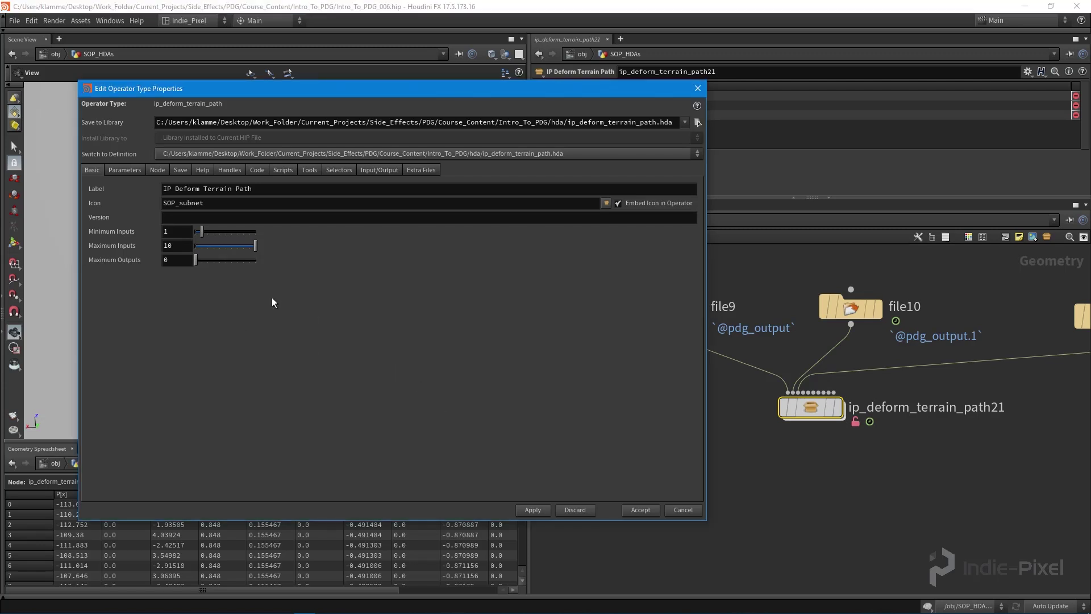
pyautogui.click(125, 170)
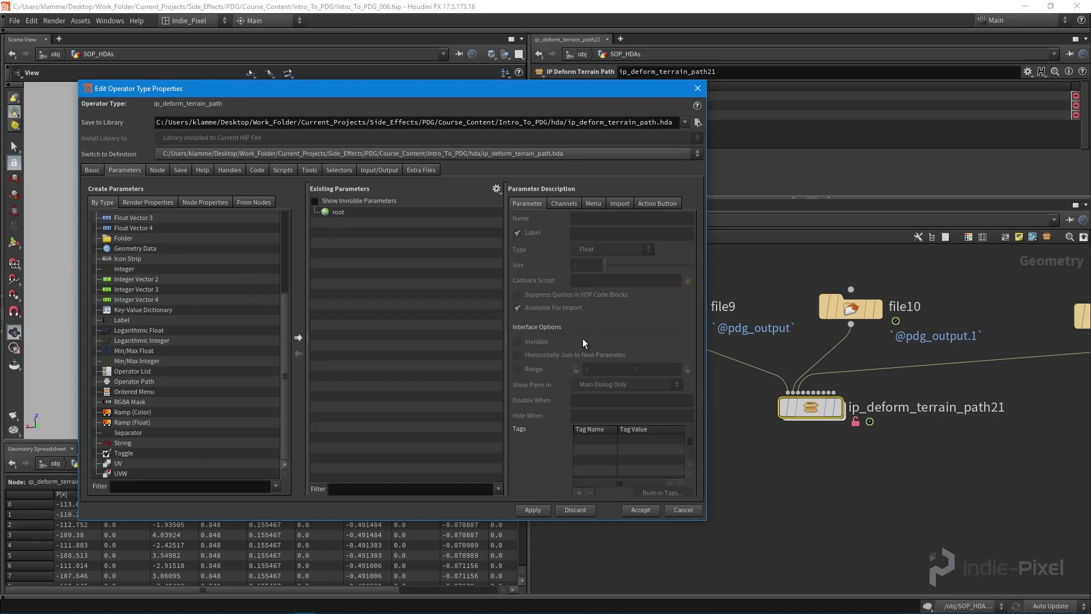
pyautogui.click(641, 510)
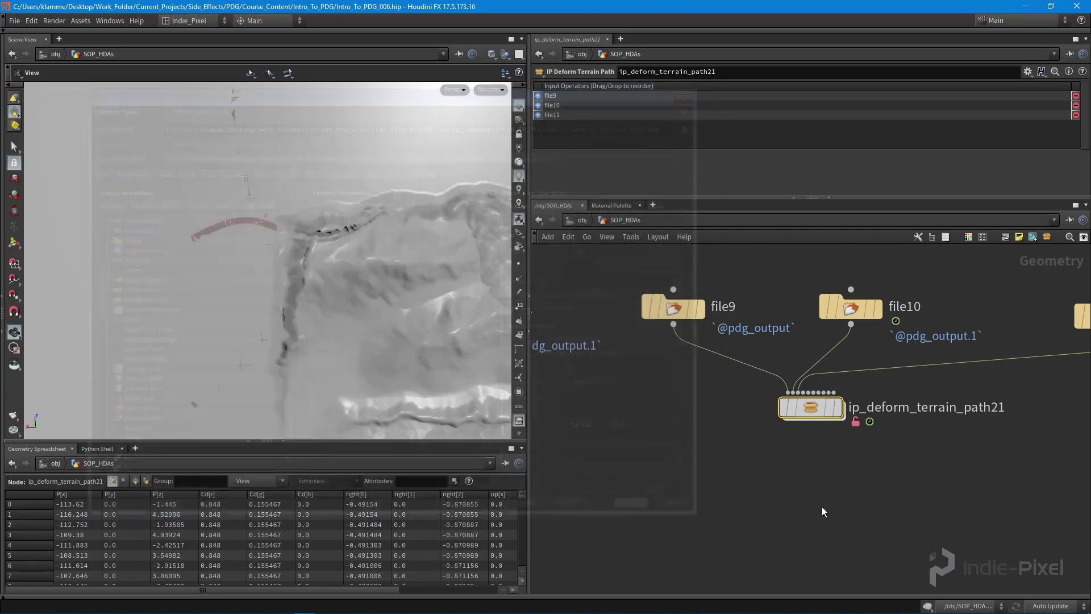
# - Inspect file9's terrain and the file10 and file11 curves in the viewport
pyautogui.moveTo(529, 494); pyautogui.dragTo(494, 494)
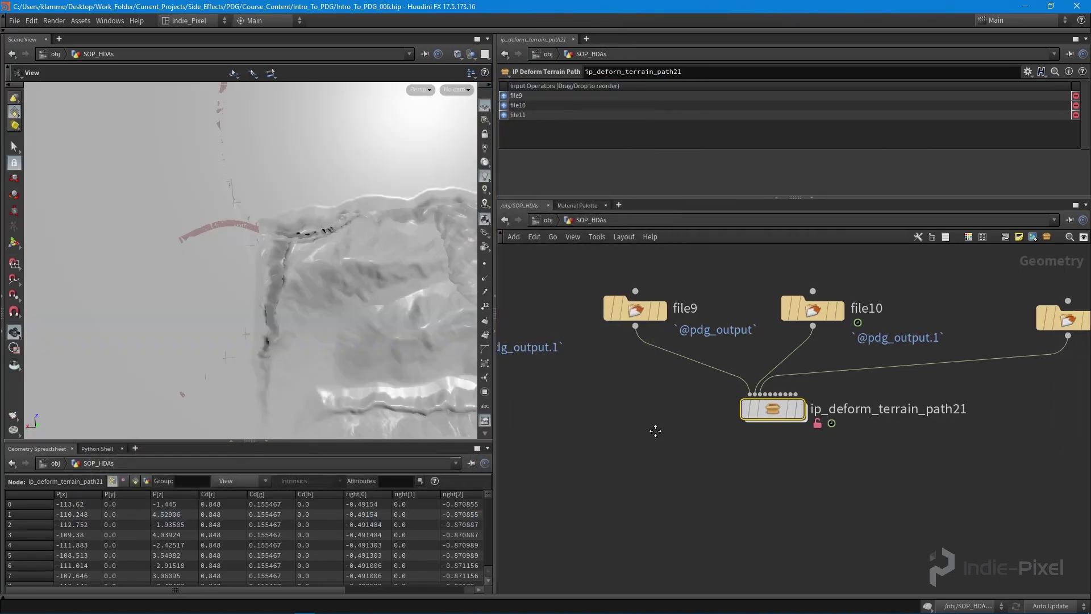
pyautogui.click(662, 327)
pyautogui.moveTo(285, 307); pyautogui.dragTo(287, 250)
pyautogui.click(470, 54)
pyautogui.click(844, 329)
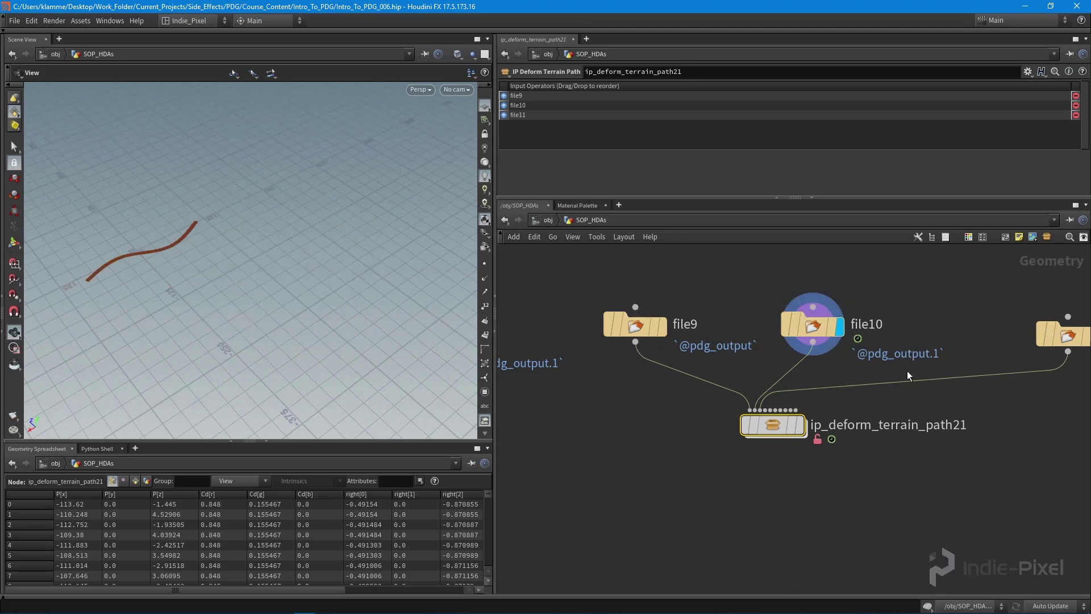
pyautogui.scroll(-3, 960, 296)
pyautogui.click(964, 329)
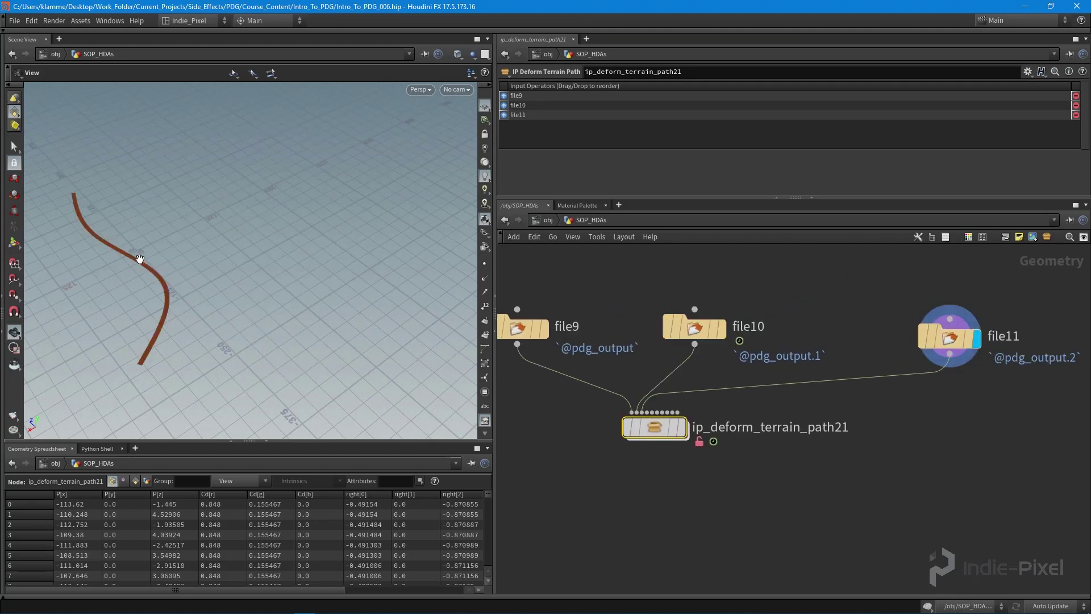
pyautogui.scroll(3, 750, 429)
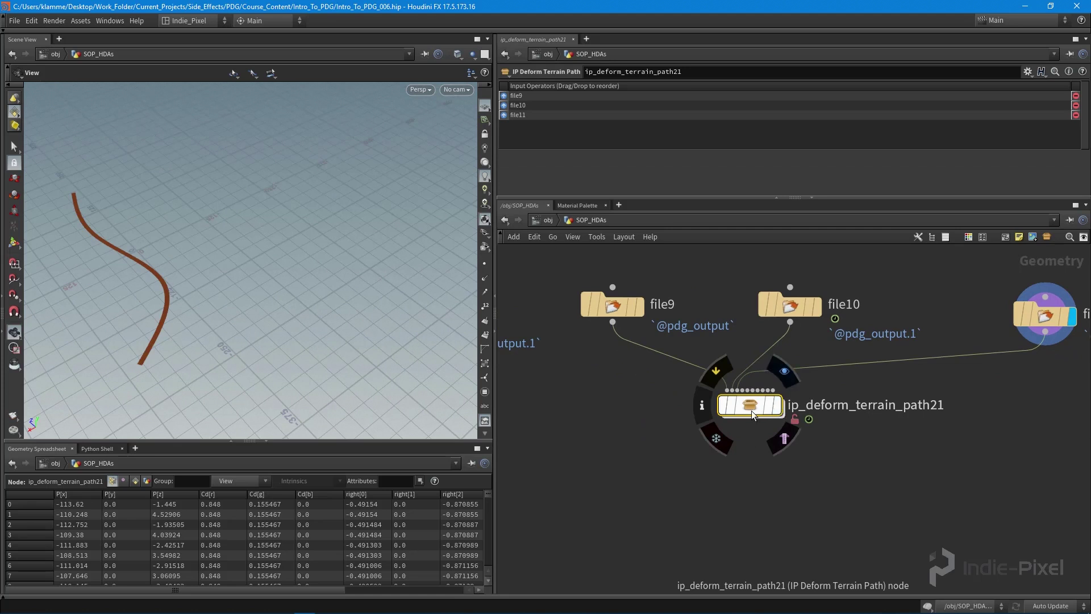
# - Display ip_deform_terrain_path21's output and dive inside to its input nodes
pyautogui.click(766, 409)
pyautogui.doubleClick(764, 413)
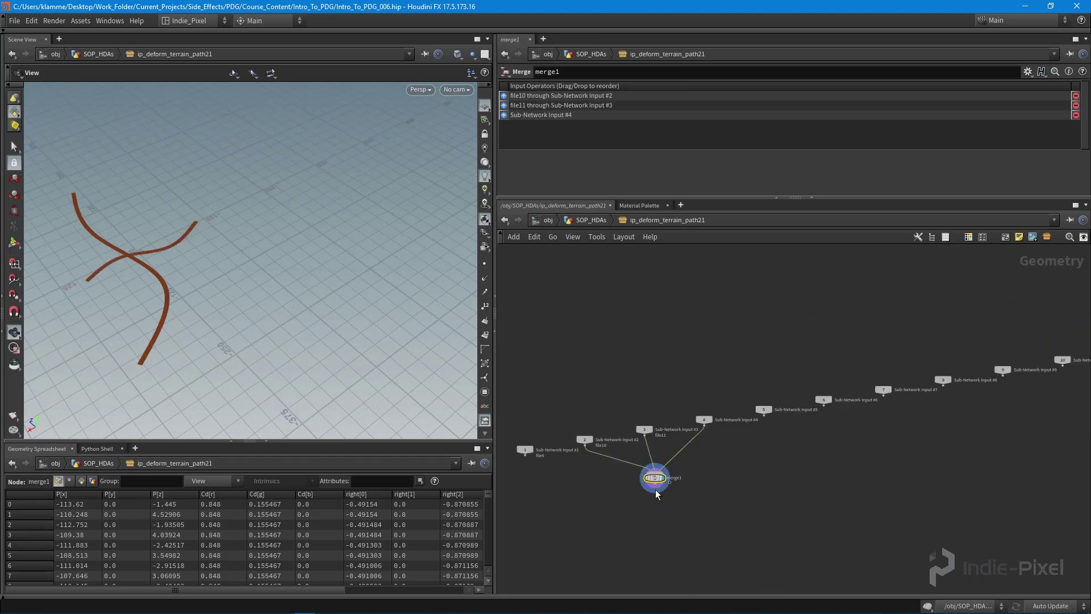
pyautogui.moveTo(651, 460); pyautogui.dragTo(918, 399, button='middle')
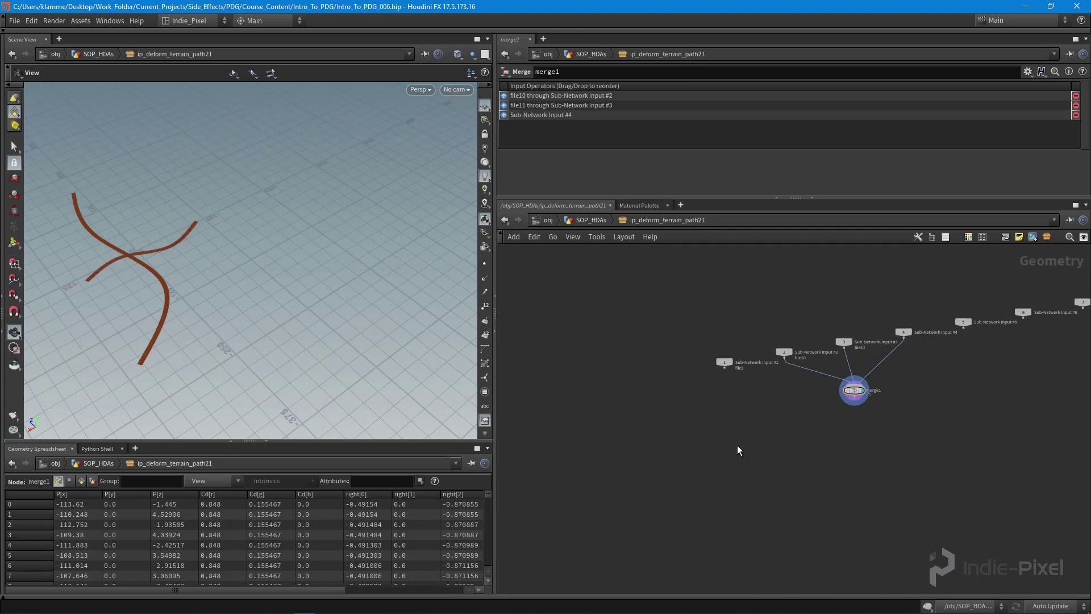
pyautogui.scroll(3, 739, 445)
pyautogui.press('Tab')
# - Add a Null node fed by Sub-Network Input #1
pyautogui.write('null')
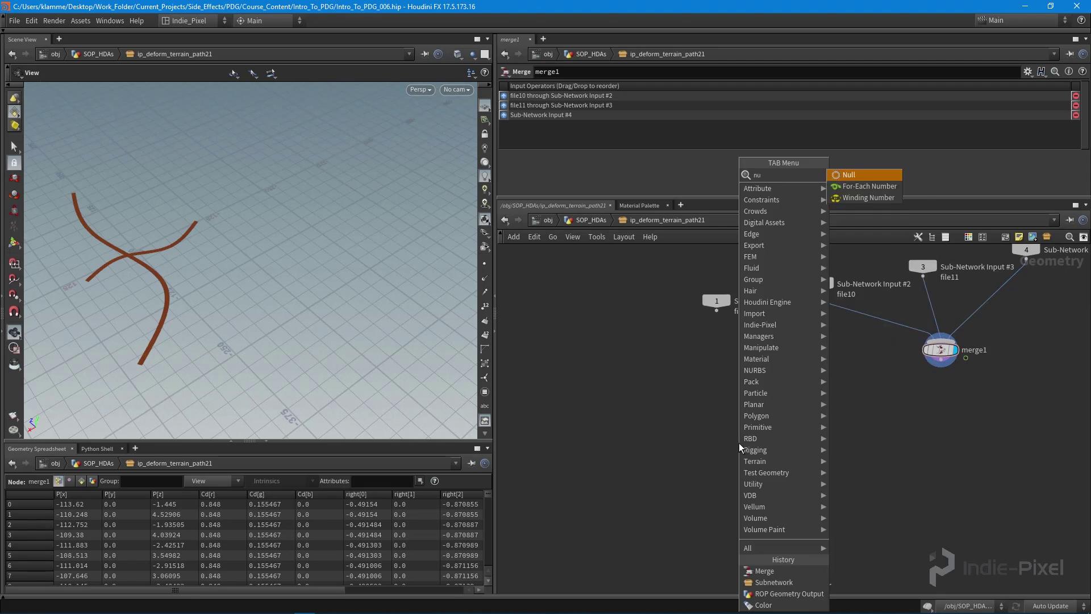
pyautogui.press('Return')
pyautogui.click(720, 377)
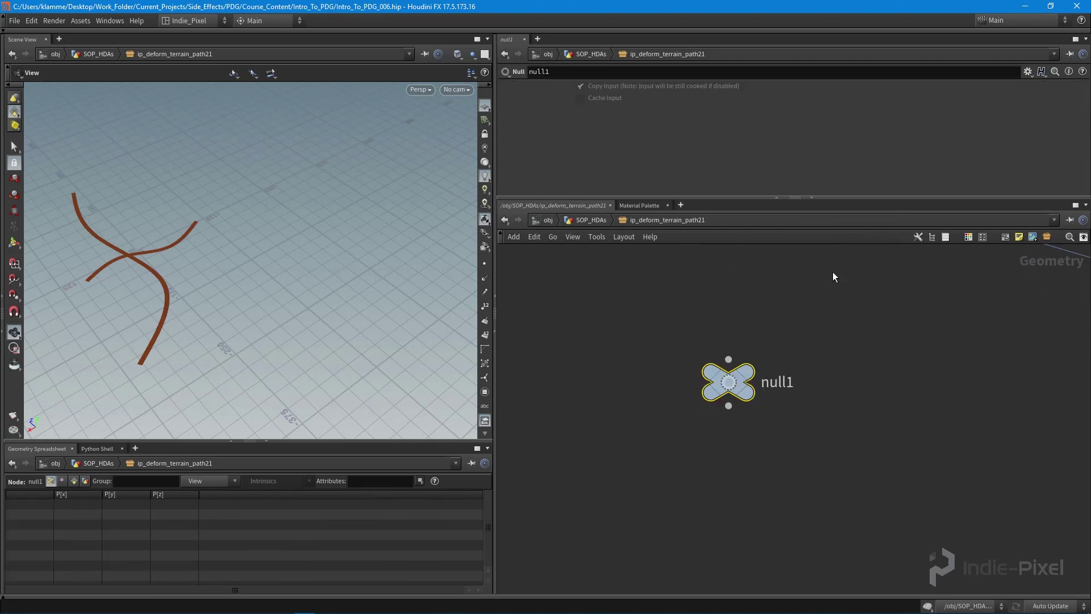
pyautogui.moveTo(723, 242); pyautogui.dragTo(708, 369, button='middle')
pyautogui.click(708, 369)
pyautogui.click(701, 462)
pyautogui.moveTo(808, 457); pyautogui.dragTo(774, 403, button='middle')
# - Rename the null to tile_in
pyautogui.doubleClick(722, 448)
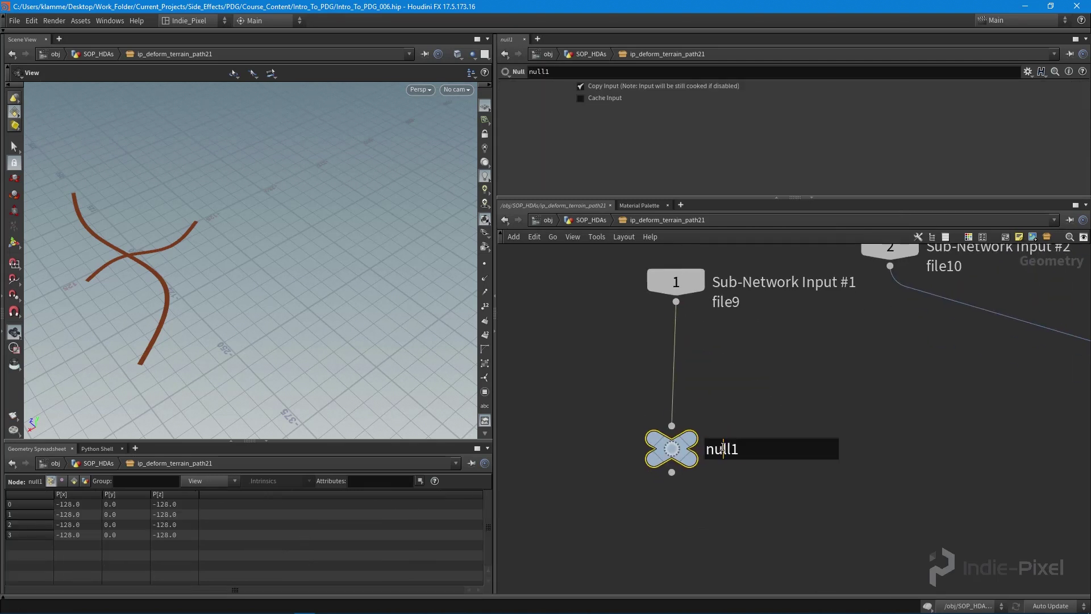
pyautogui.write('tile_in')
pyautogui.press('Return')
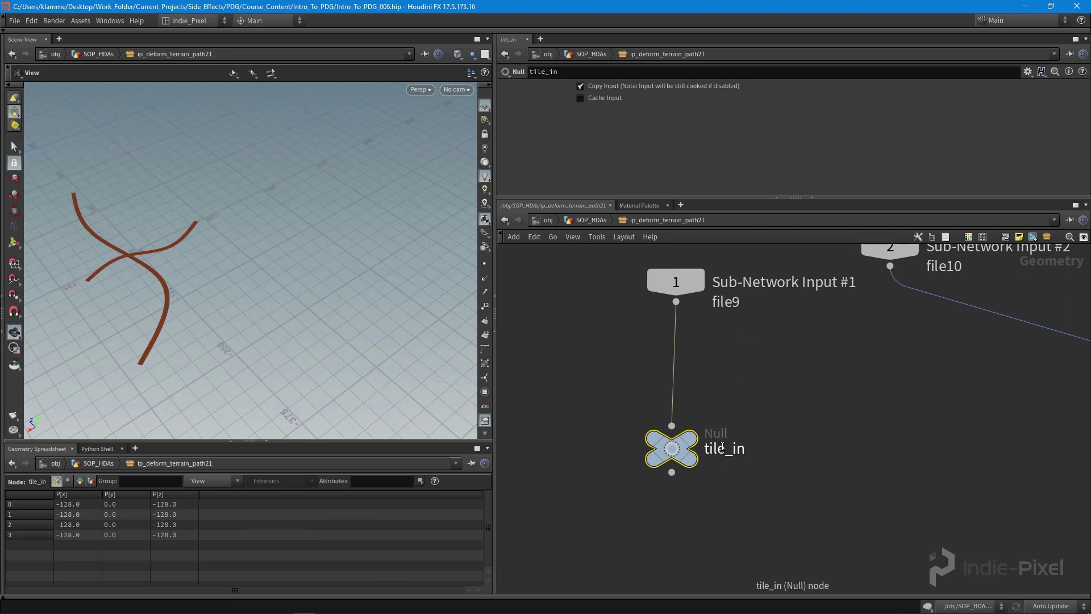
pyautogui.scroll(-4, 755, 446)
pyautogui.press('Tab')
pyautogui.write('height')
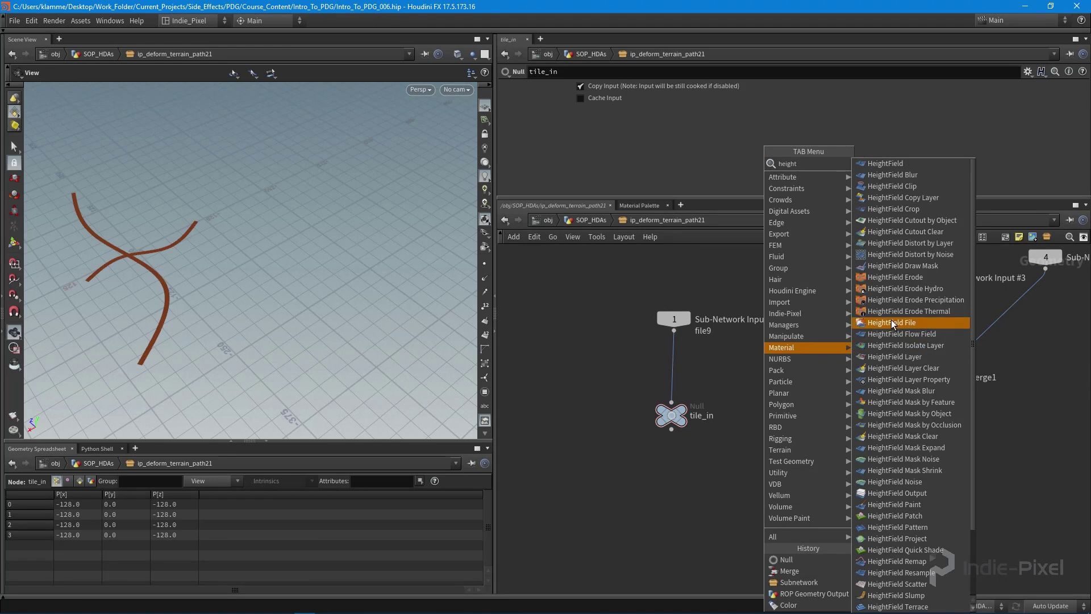
# - Add a HeightField Project node fed by tile_in and merge1
pyautogui.click(907, 537)
pyautogui.click(768, 479)
pyautogui.scroll(3, 676, 441)
pyautogui.click(657, 416)
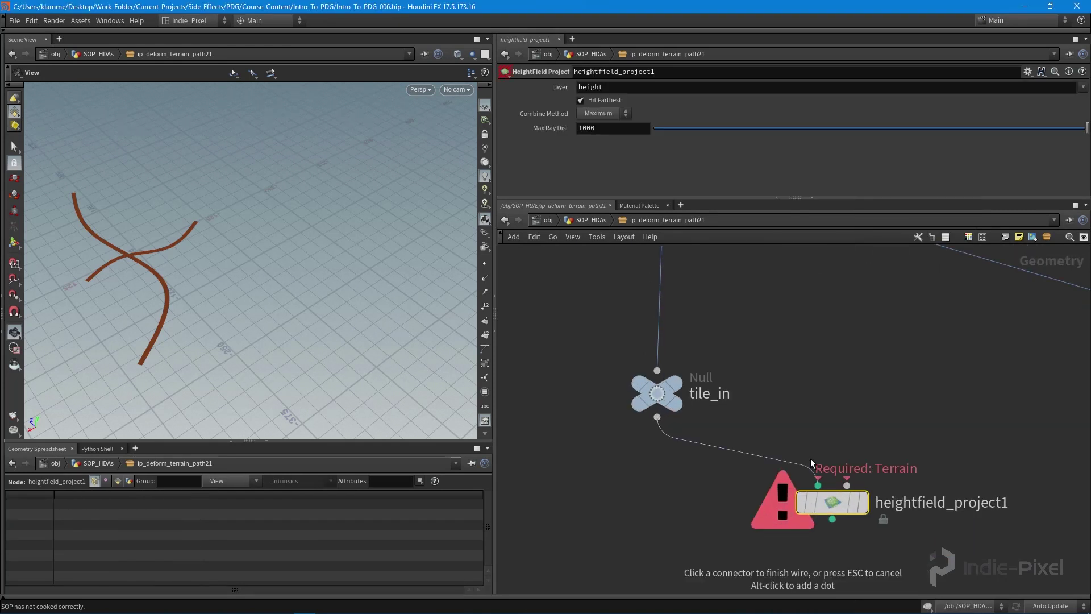
pyautogui.click(818, 485)
pyautogui.scroll(-3, 974, 398)
pyautogui.click(976, 345)
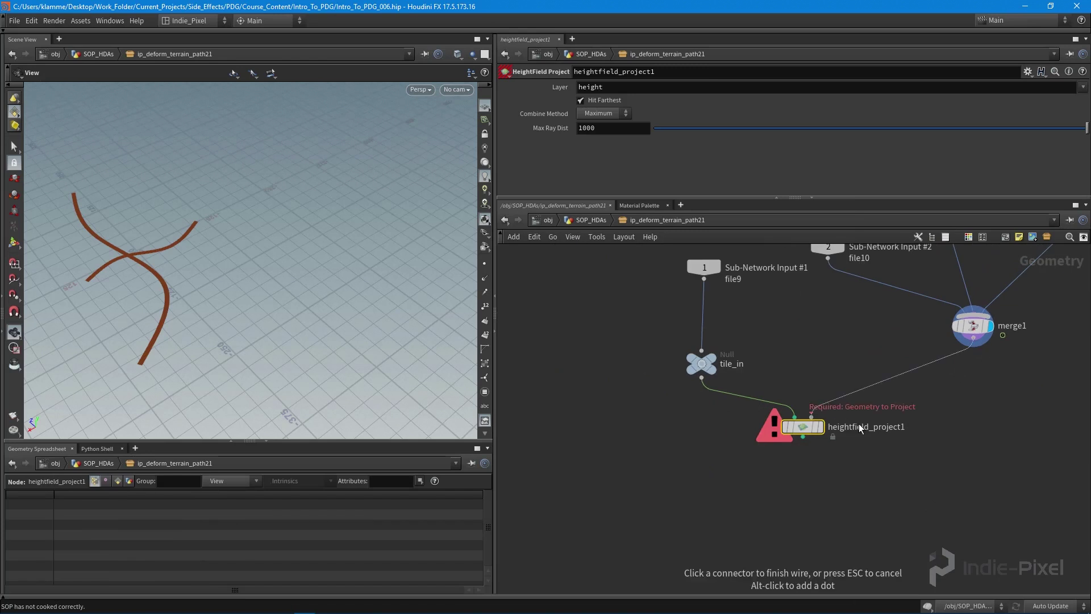
pyautogui.click(811, 417)
# - Move merge1 lower and arrange Sub-Network Inputs 2–4 beside it
pyautogui.moveTo(975, 328); pyautogui.dragTo(912, 421, button='middle')
pyautogui.moveTo(912, 421); pyautogui.dragTo(914, 441)
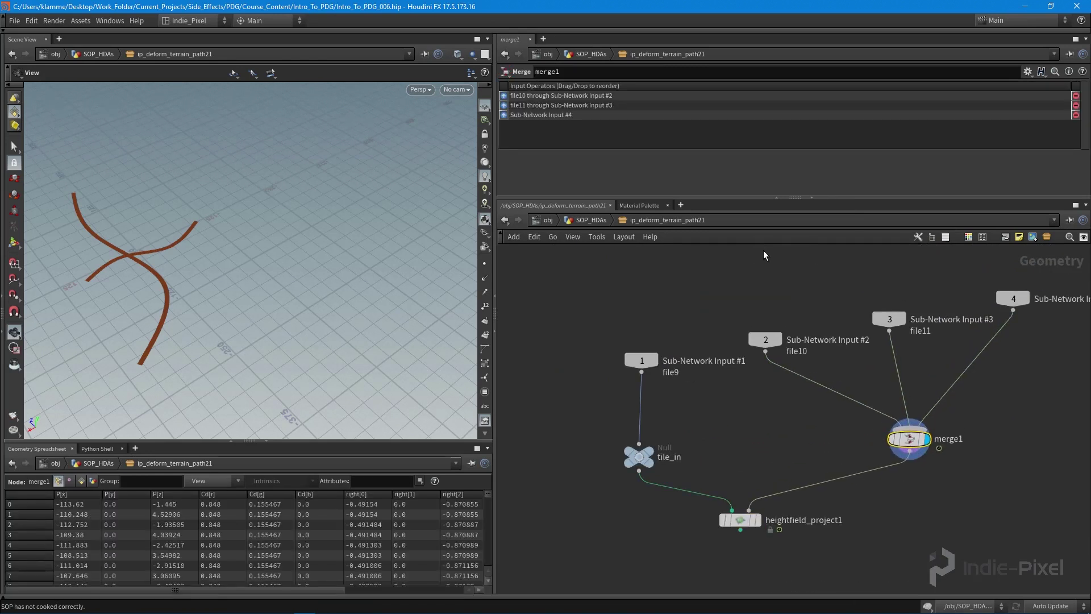
pyautogui.moveTo(762, 253); pyautogui.dragTo(1045, 356)
pyautogui.hotkey('shift', 'l')
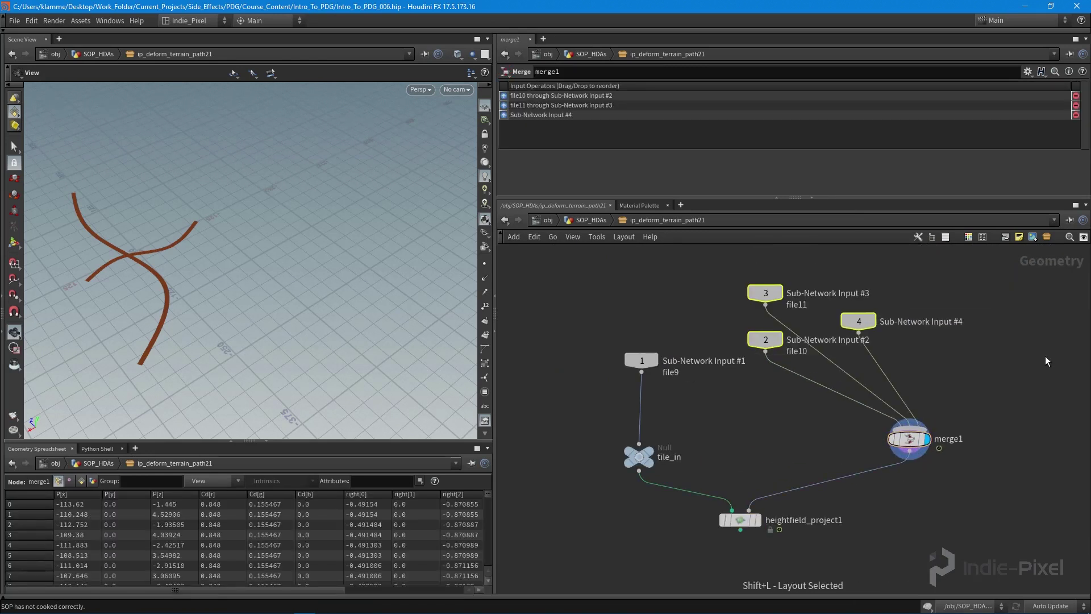
# - Wire Sub-Network Inputs 5–10 into merge1 and lay out inputs 2–10 in a compact grid
pyautogui.scroll(-4, 1046, 356)
pyautogui.moveTo(1036, 360); pyautogui.dragTo(801, 372, button='middle')
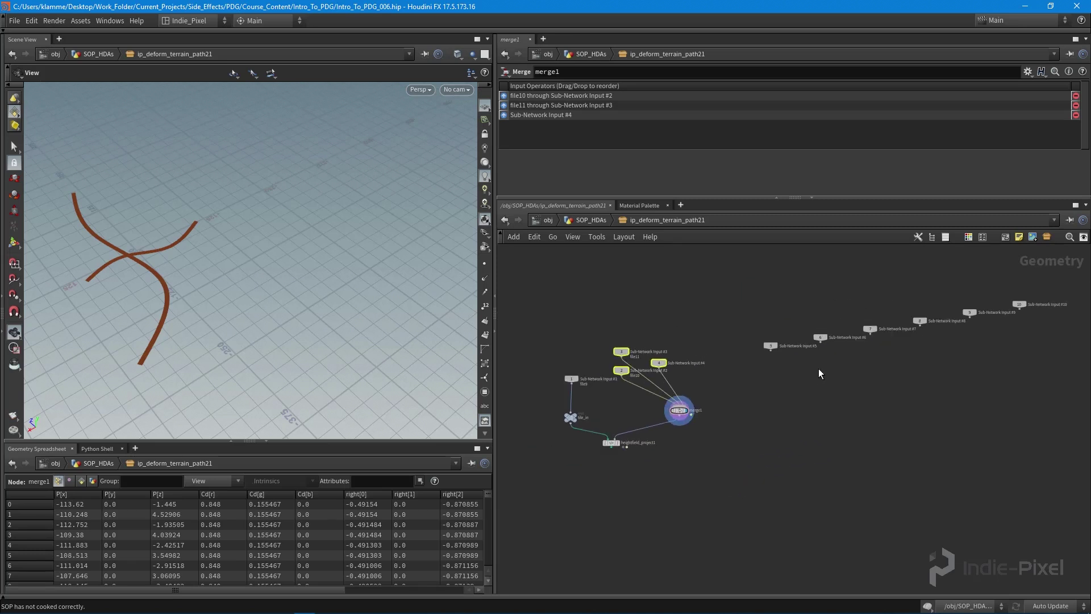
pyautogui.moveTo(745, 276); pyautogui.dragTo(1035, 352)
pyautogui.moveTo(788, 341); pyautogui.dragTo(772, 349, button='middle')
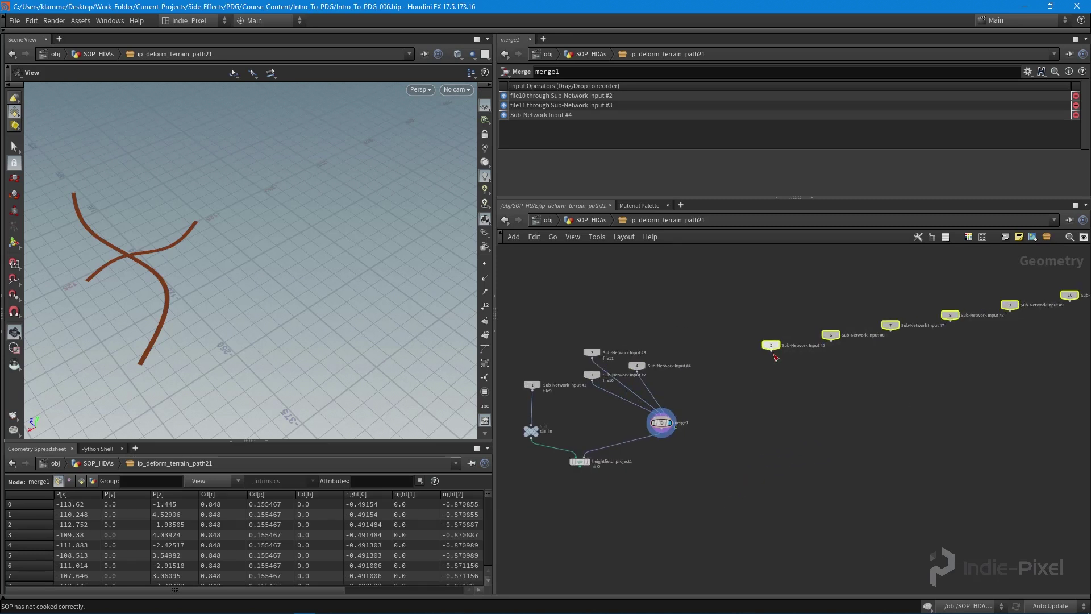
pyautogui.click(774, 354)
pyautogui.click(681, 416)
pyautogui.scroll(-3, 742, 436)
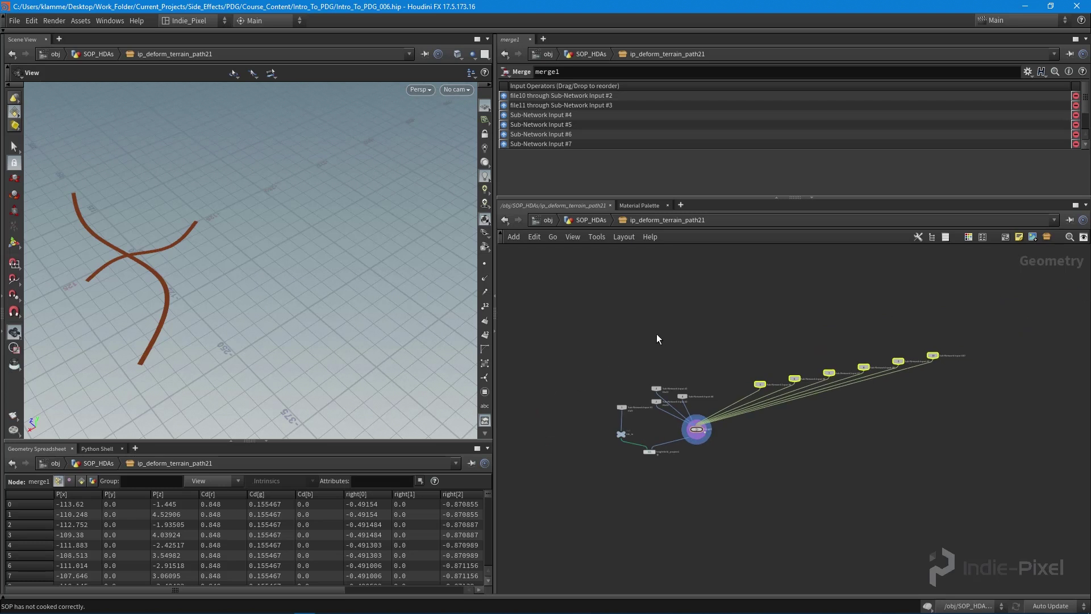
pyautogui.moveTo(643, 327); pyautogui.dragTo(1014, 411)
pyautogui.hotkey('shift', 'l')
pyautogui.scroll(5, 711, 417)
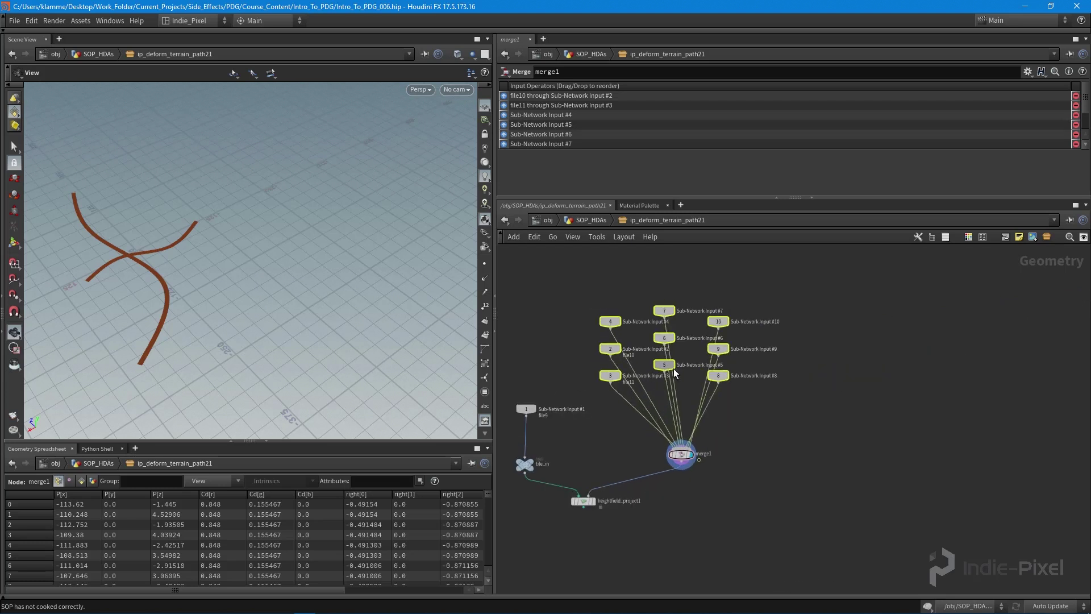
pyautogui.scroll(5, 708, 455)
# - Compare the viewport with heightfield_project1, merge1's curves and tile_in's terrain displayed
pyautogui.moveTo(725, 430)
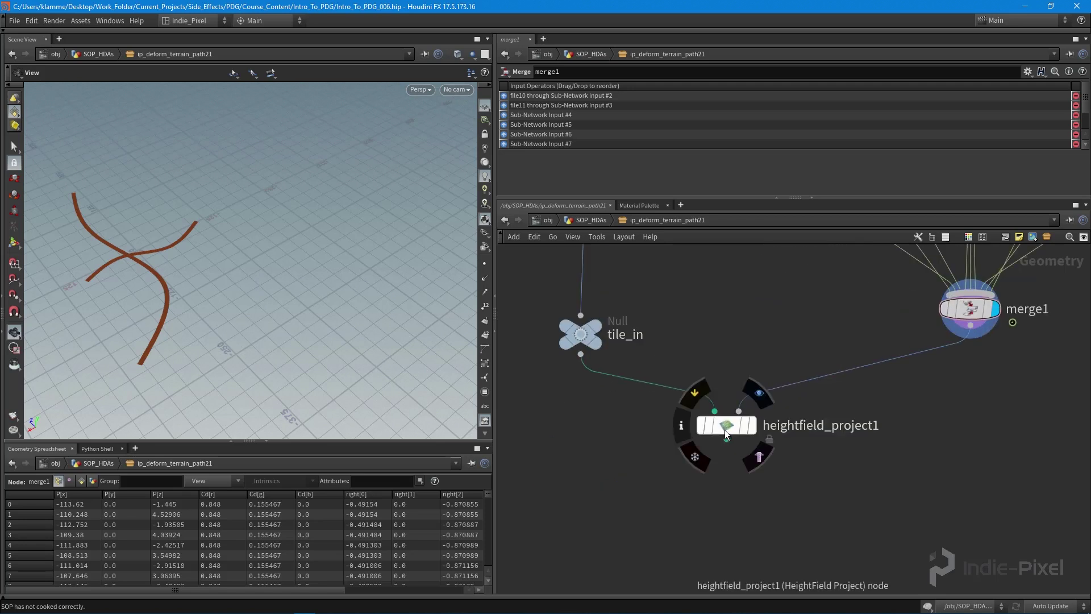
pyautogui.click(759, 417)
pyautogui.moveTo(267, 284); pyautogui.dragTo(226, 332)
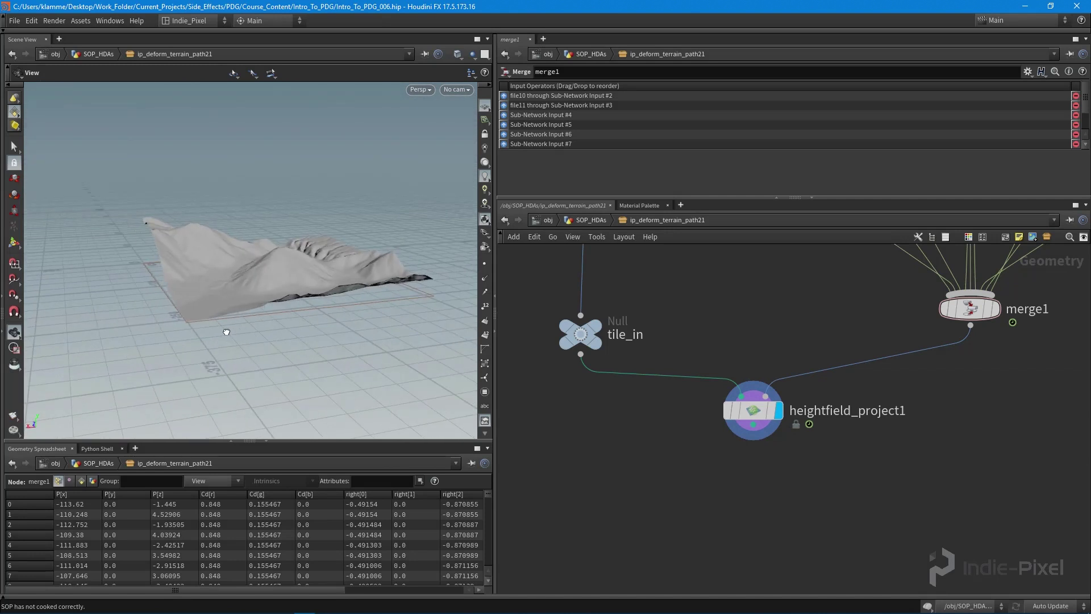
pyautogui.click(994, 308)
pyautogui.moveTo(600, 342)
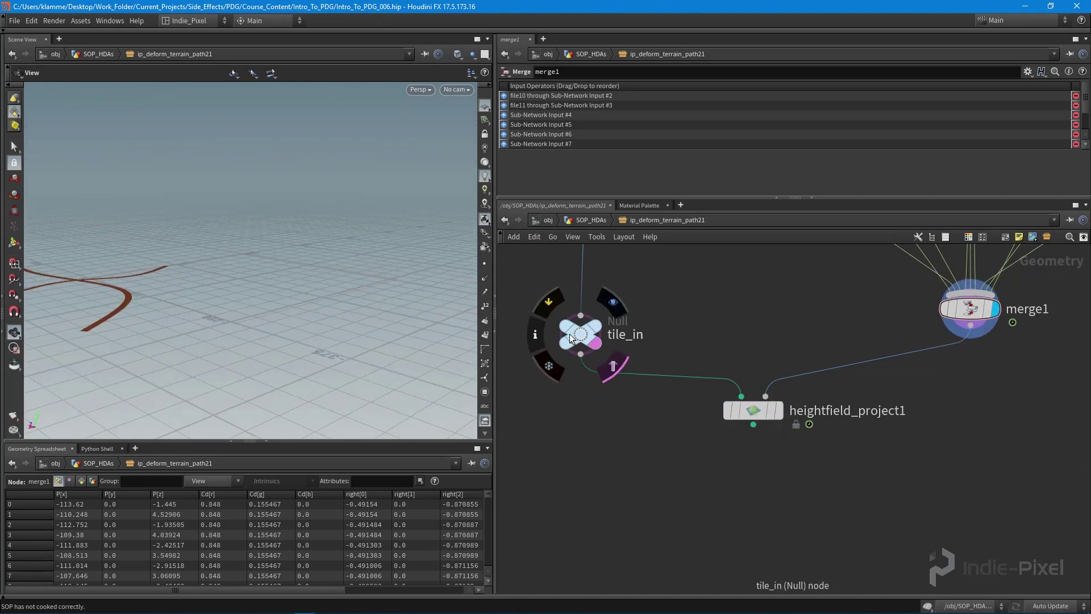
pyautogui.click(613, 366)
pyautogui.moveTo(229, 343); pyautogui.dragTo(267, 341)
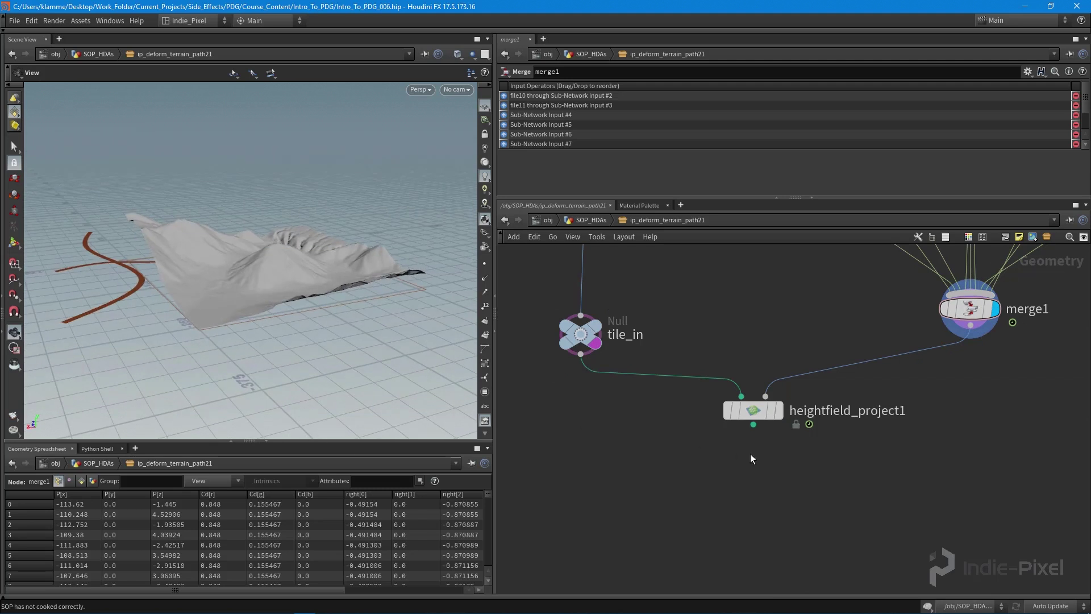
# - Arrange heightfield_project1 and merge1 near tile_in and display heightfield_project1's result
pyautogui.moveTo(762, 412); pyautogui.dragTo(734, 406)
pyautogui.moveTo(854, 409); pyautogui.dragTo(829, 427, button='middle')
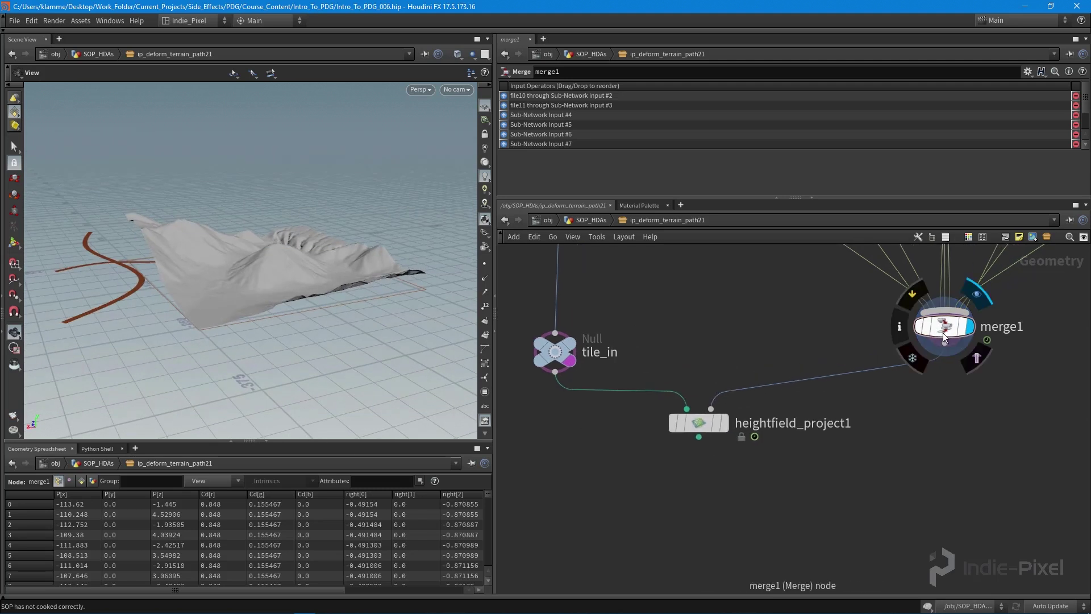
pyautogui.moveTo(945, 339); pyautogui.dragTo(938, 364)
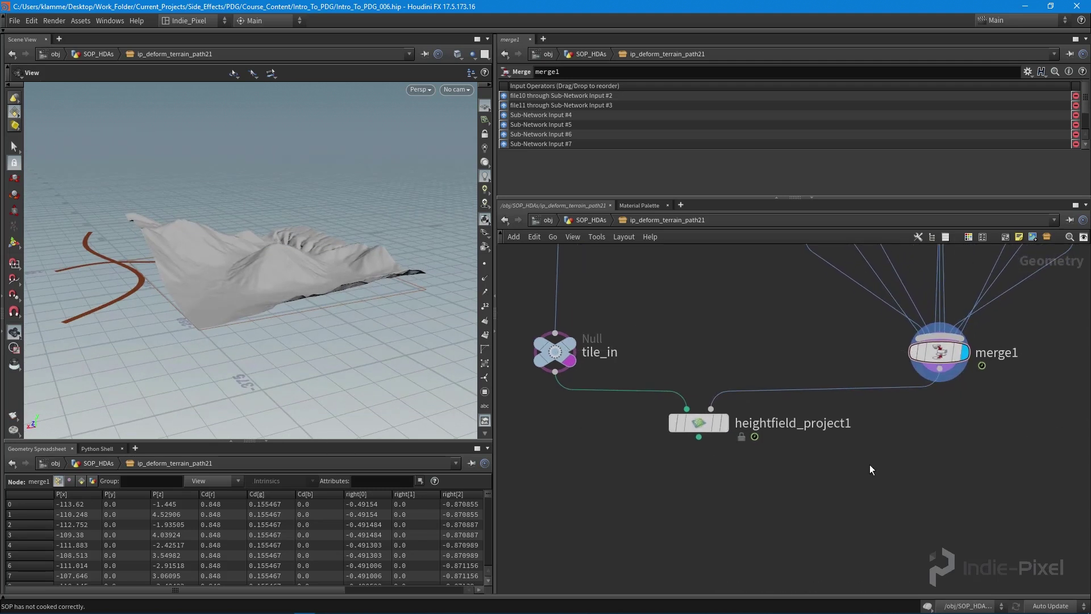
pyautogui.moveTo(870, 465); pyautogui.dragTo(876, 451, button='middle')
pyautogui.click(717, 408)
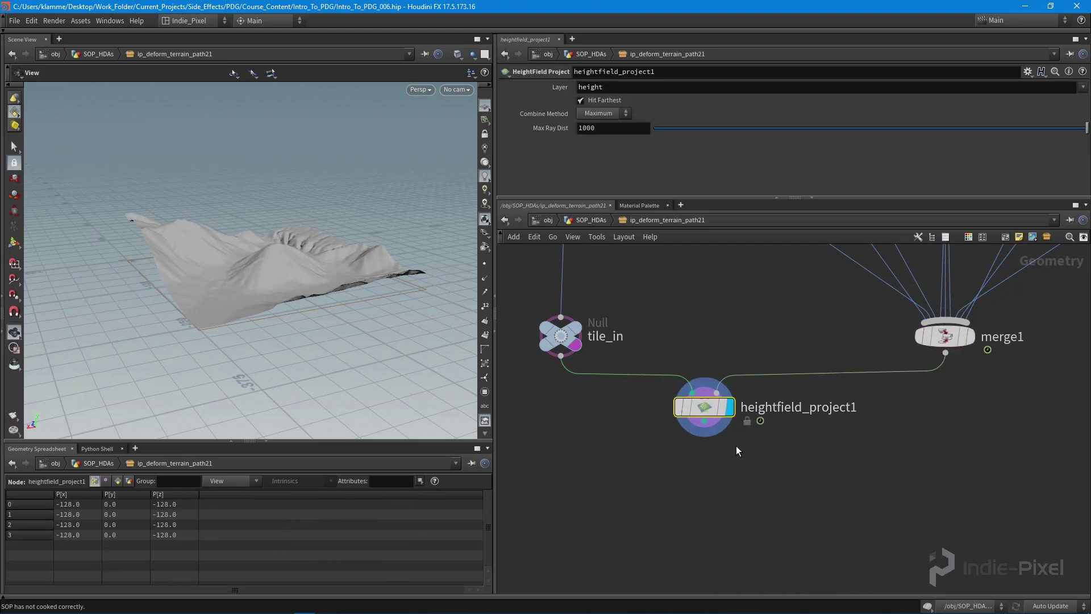
pyautogui.moveTo(713, 456); pyautogui.dragTo(687, 425, button='middle')
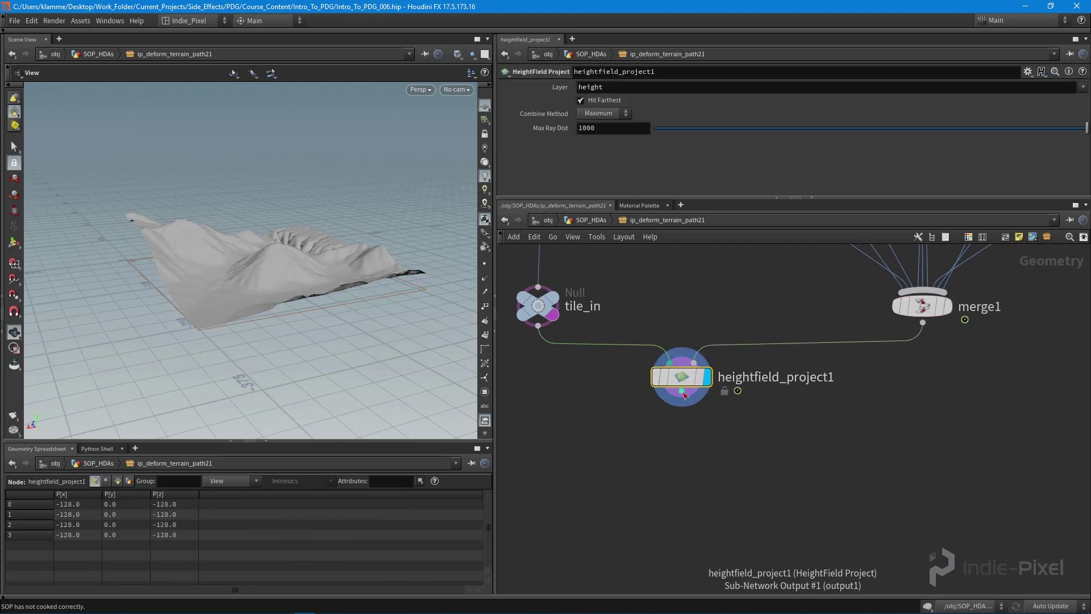
pyautogui.moveTo(683, 377); pyautogui.dragTo(685, 455)
# - Duplicate heightfield_project1 as heightfield_project2 below it, fed by heightfield_project1
pyautogui.moveTo(693, 413); pyautogui.dragTo(684, 360, button='middle')
pyautogui.click(677, 348)
pyautogui.click(691, 405)
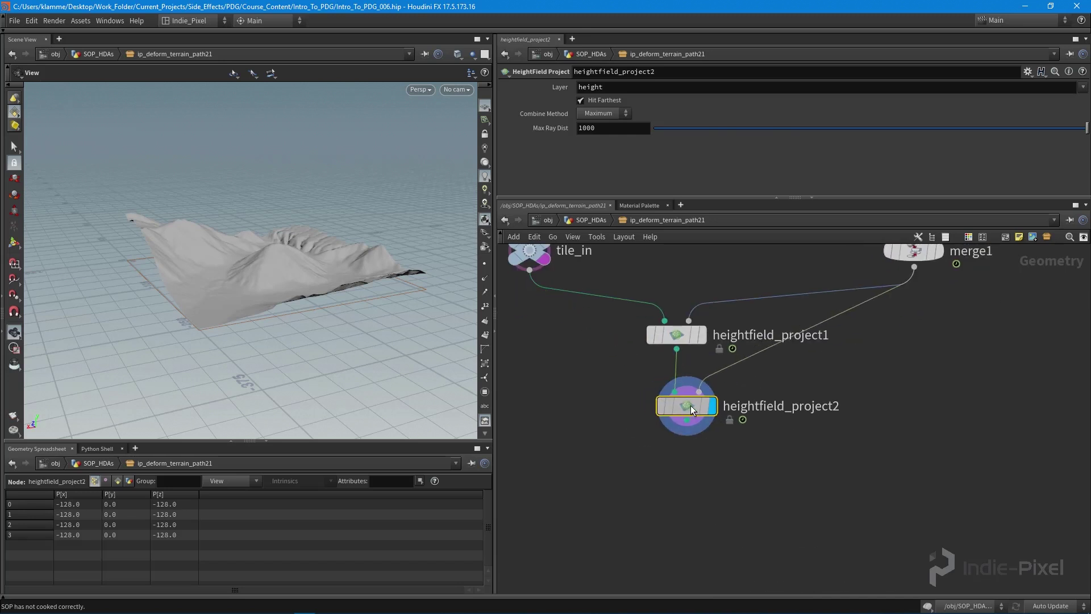
pyautogui.moveTo(691, 404); pyautogui.dragTo(676, 404)
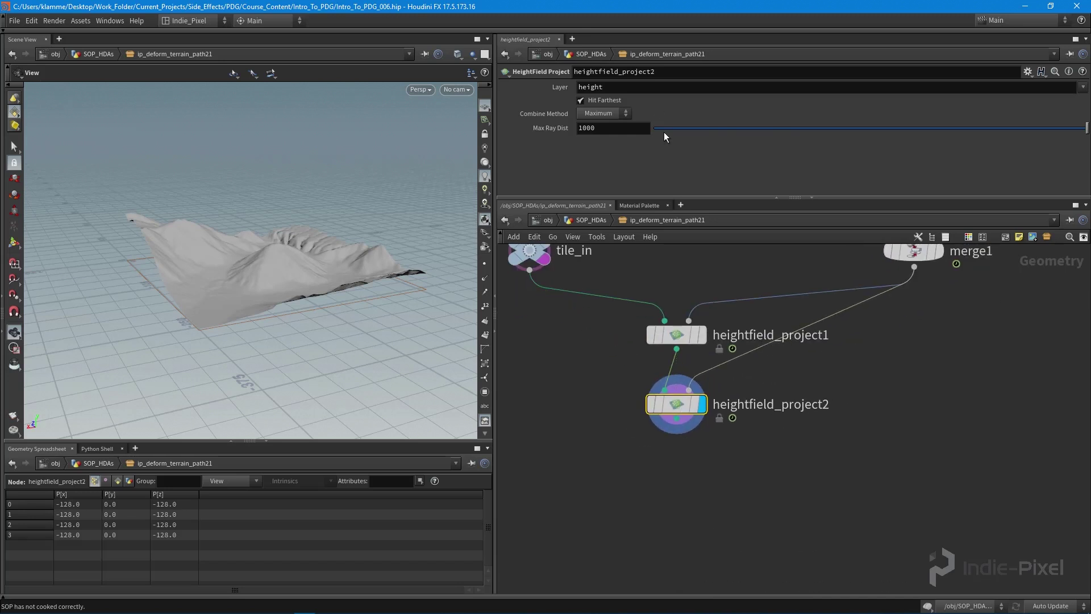
# - Set heightfield_project2's Combine Method to Minimum and inspect the re-projected terrain
pyautogui.click(609, 114)
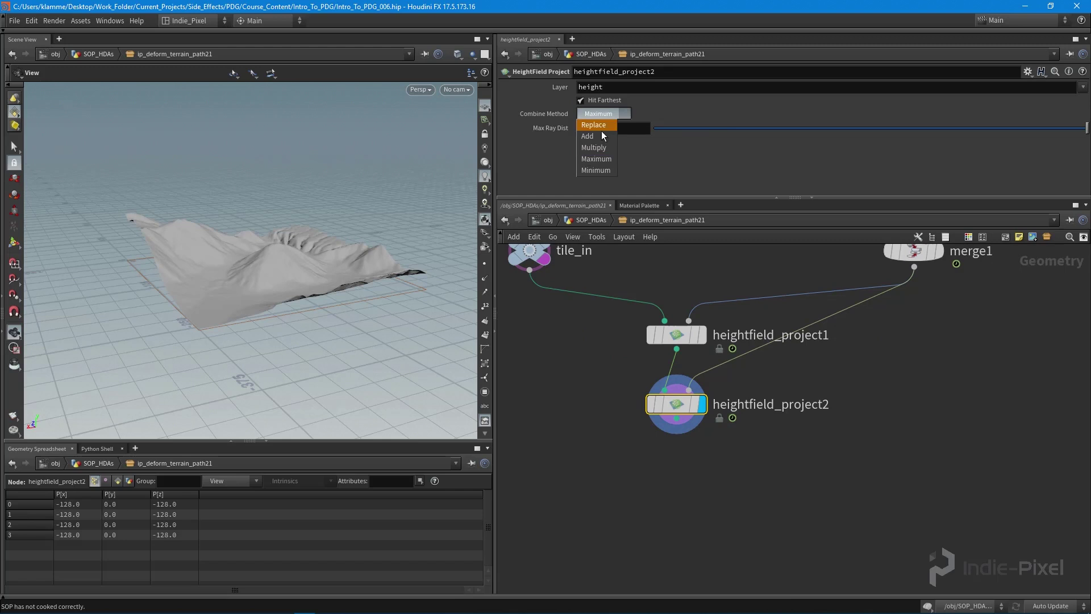
pyautogui.click(595, 170)
pyautogui.moveTo(232, 241); pyautogui.dragTo(301, 259)
pyautogui.moveTo(546, 259); pyautogui.dragTo(581, 305, button='middle')
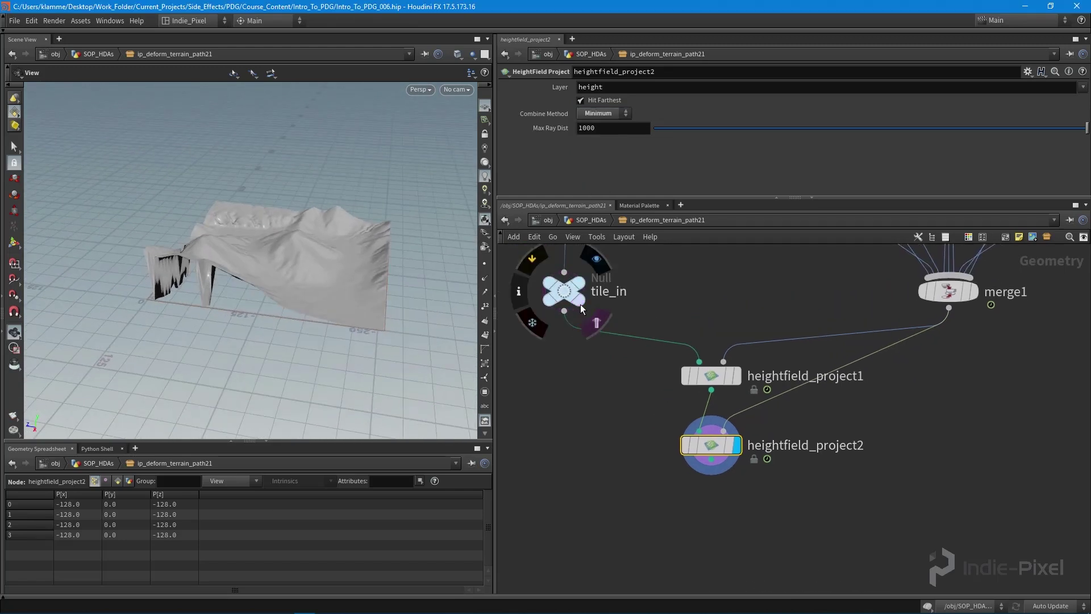
pyautogui.moveTo(296, 307)
pyautogui.mouseDown()
pyautogui.moveTo(275, 324)
pyautogui.moveTo(284, 315)
pyautogui.mouseUp()
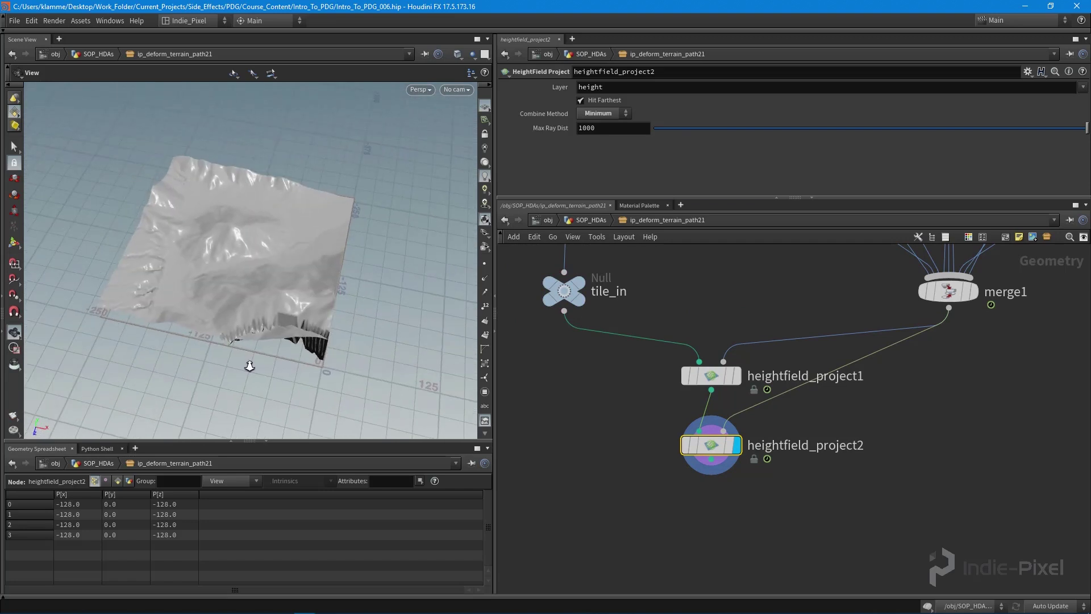
pyautogui.moveTo(284, 315); pyautogui.dragTo(299, 304, button='right')
pyautogui.moveTo(299, 305); pyautogui.dragTo(251, 266)
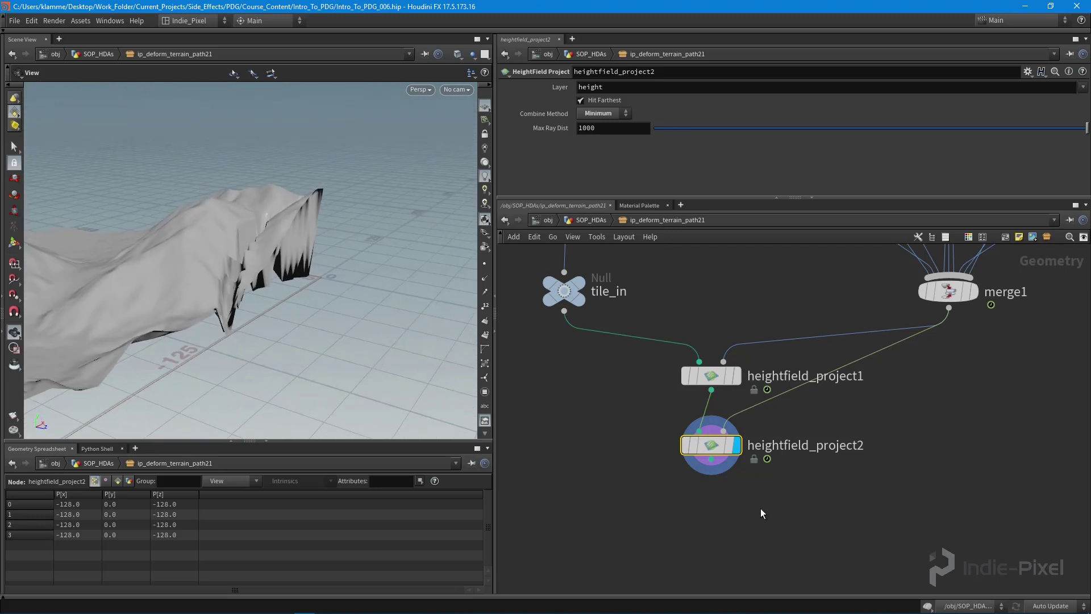
pyautogui.moveTo(762, 513); pyautogui.dragTo(771, 436, button='middle')
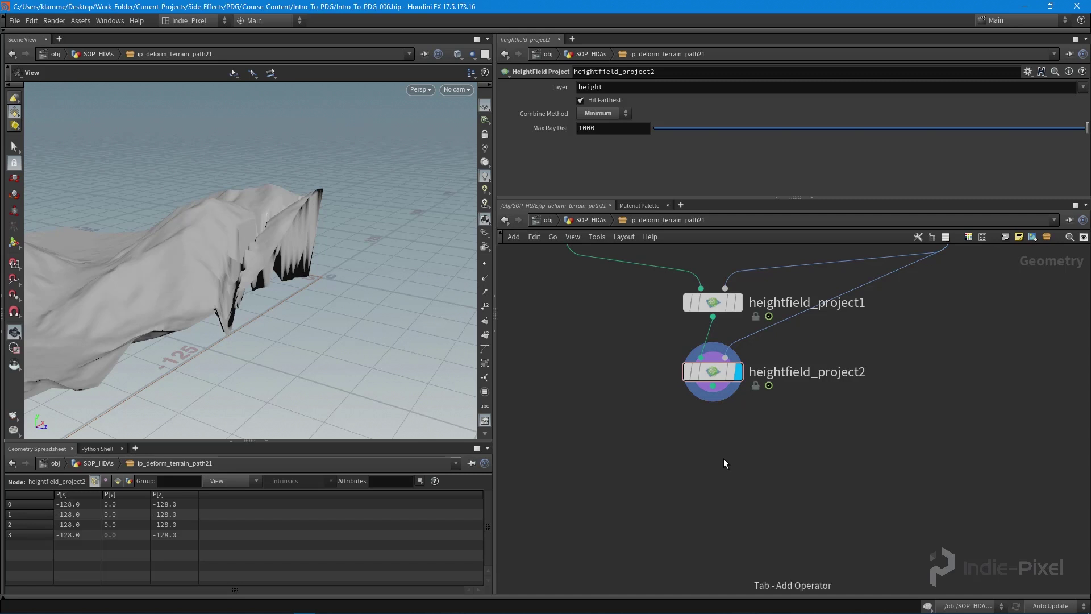
# - Add HeightField Mask by Object with heightfield_project2 in input 1 and merge1 in input 2
pyautogui.press('Tab')
pyautogui.write('mas')
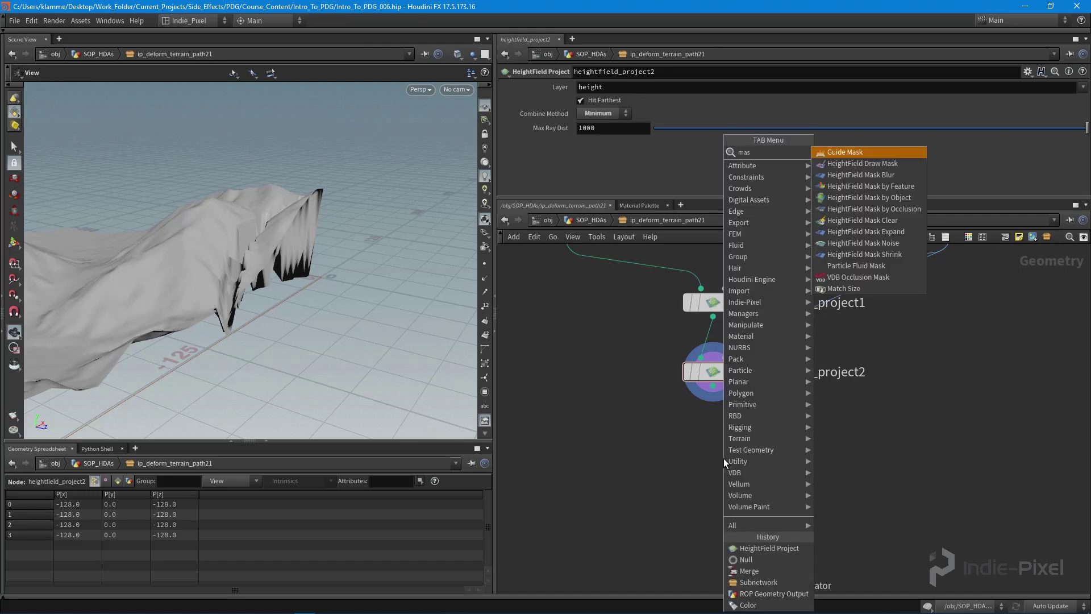
pyautogui.click(879, 200)
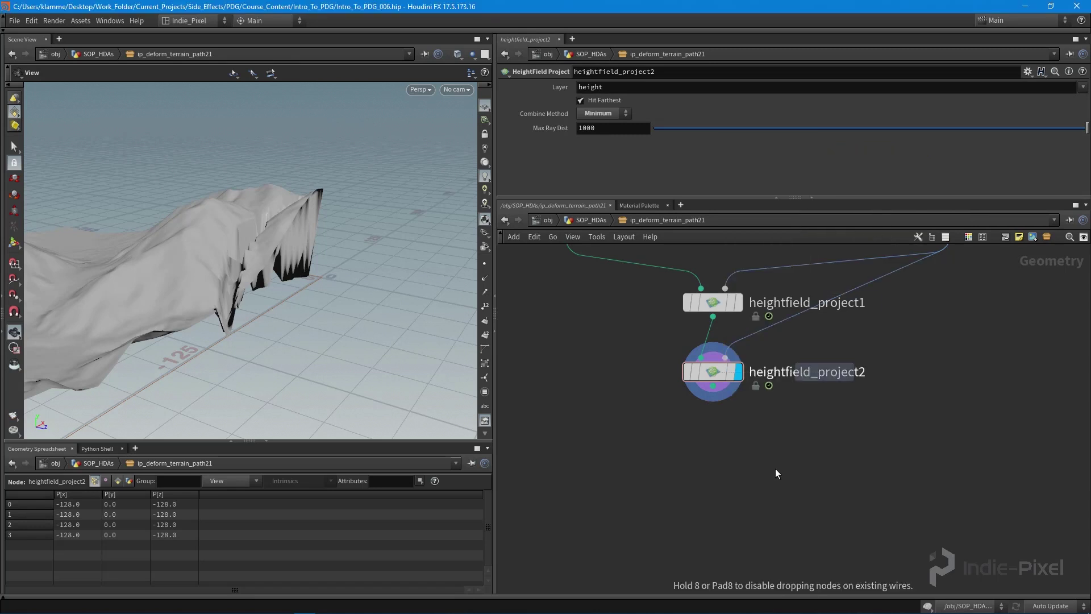
pyautogui.click(744, 444)
pyautogui.click(712, 386)
pyautogui.click(765, 443)
pyautogui.scroll(-3, 921, 390)
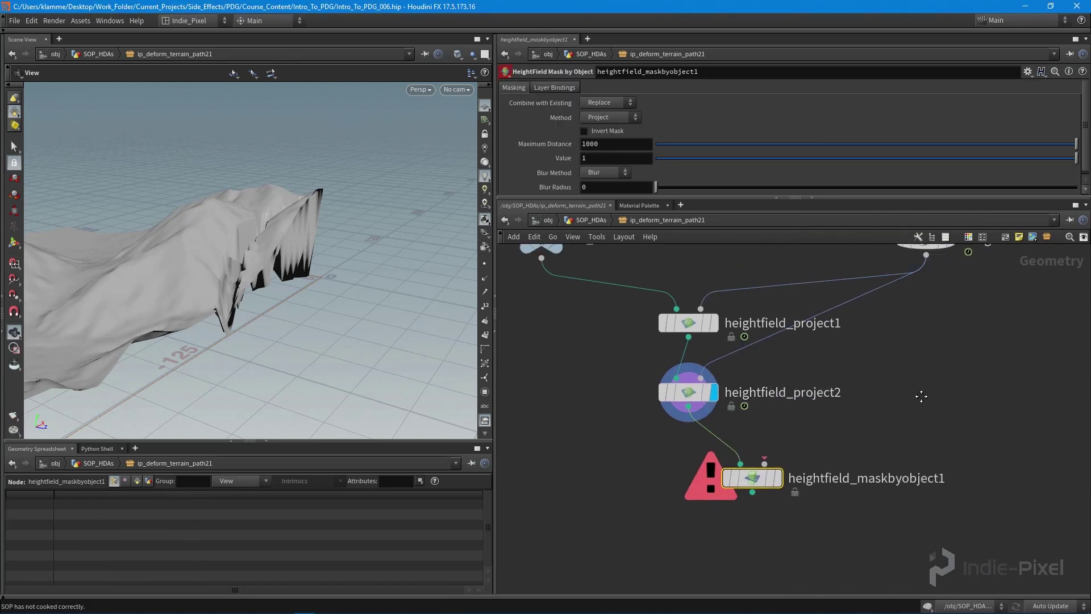
pyautogui.click(931, 295)
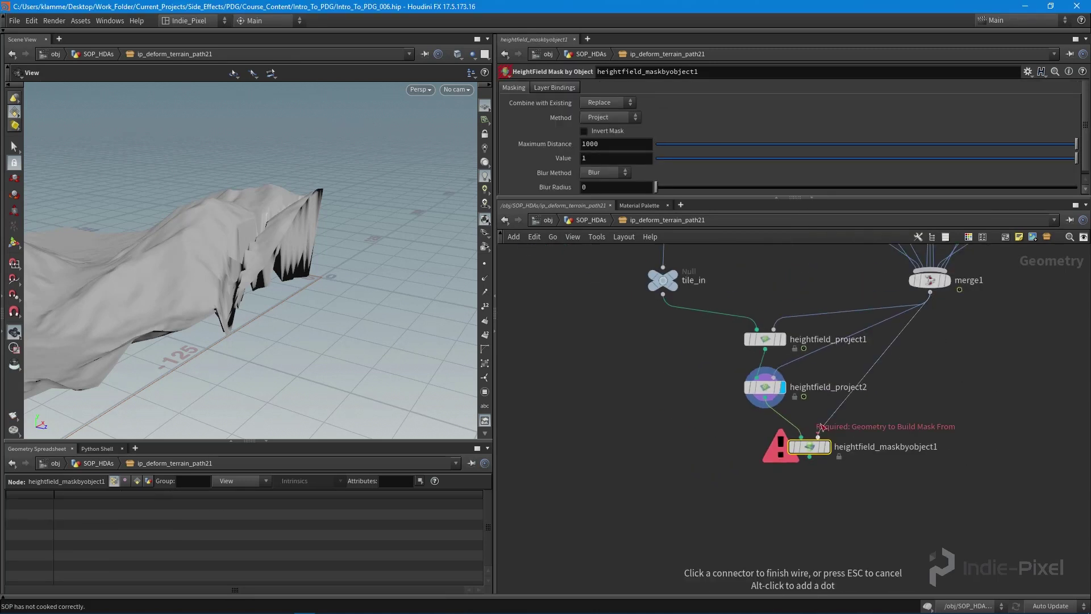
pyautogui.click(831, 450)
pyautogui.keyDown('alt'); pyautogui.moveTo(256, 261); pyautogui.dragTo(292, 324); pyautogui.keyUp('alt')
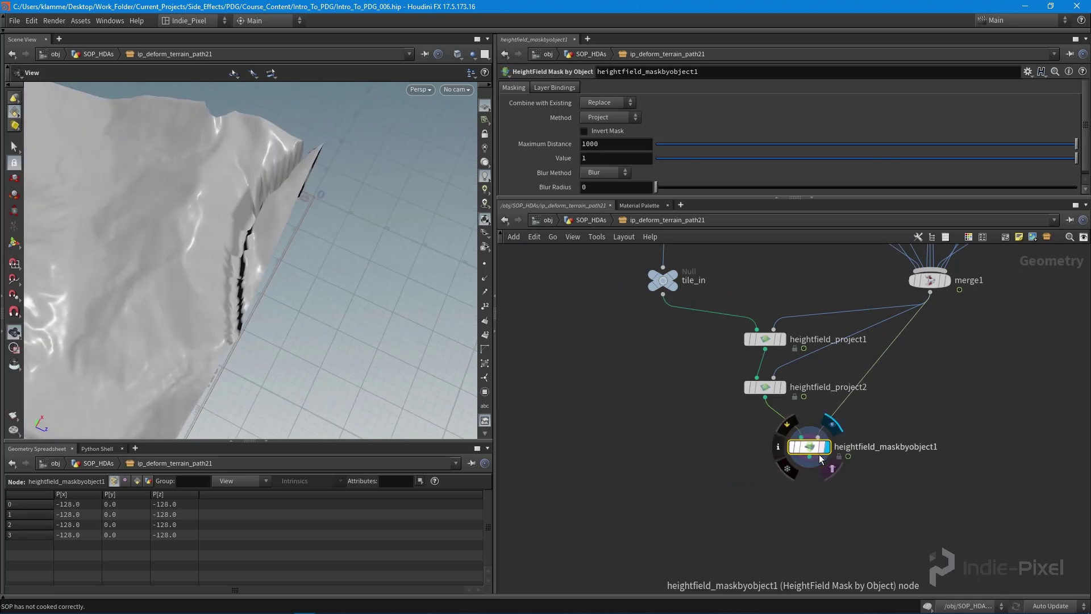
pyautogui.moveTo(821, 459); pyautogui.dragTo(790, 480)
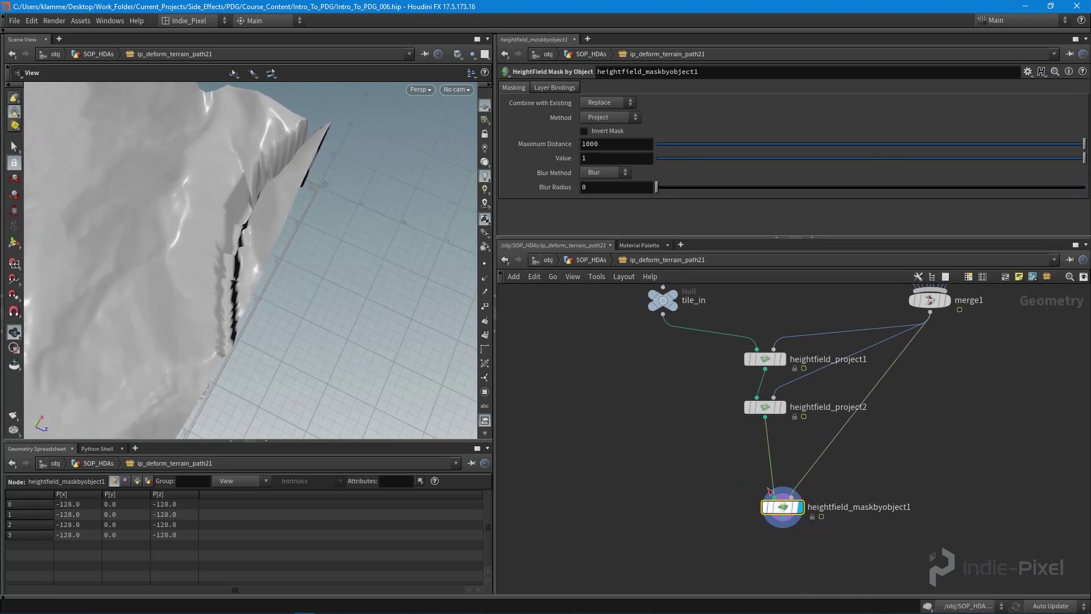
# - Add a Guide Mask node, then a HeightField Wrangle node from the node search
pyautogui.press('Tab')
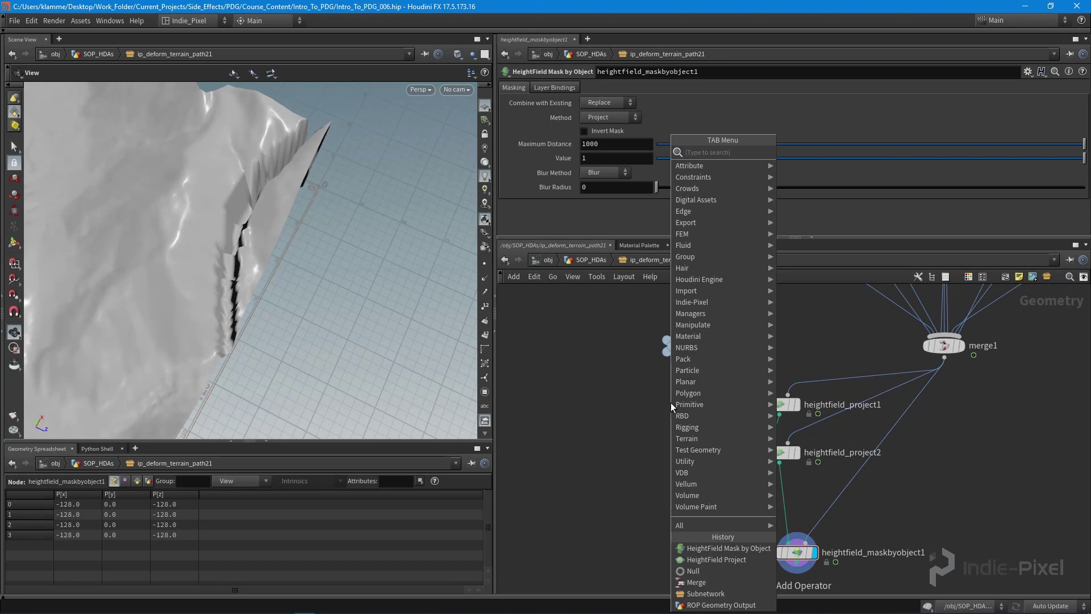
pyautogui.write('guide')
pyautogui.press('Return')
pyautogui.press('Tab')
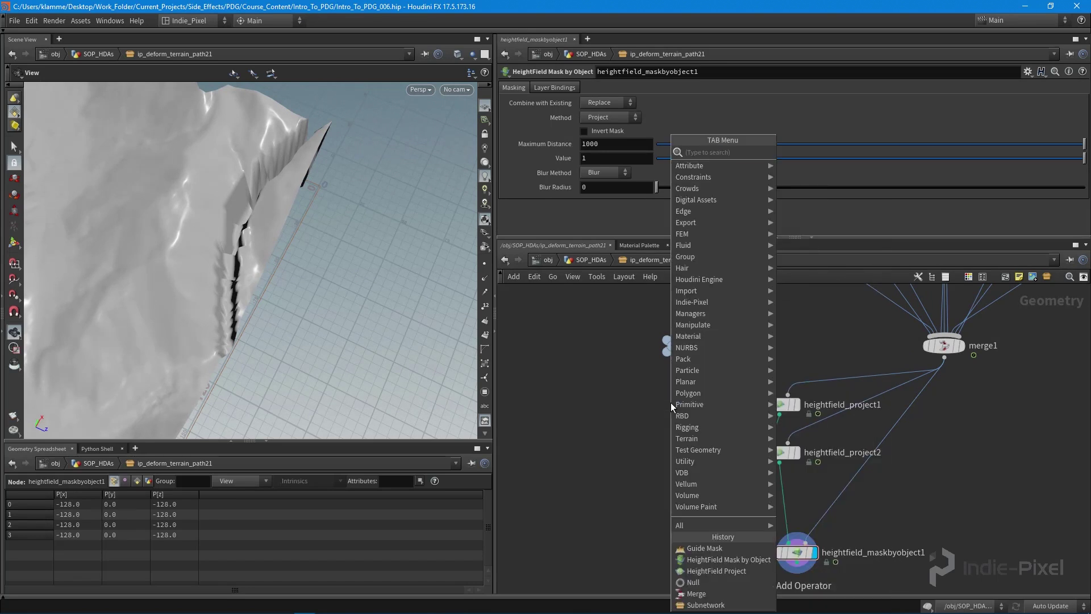
pyautogui.write('height')
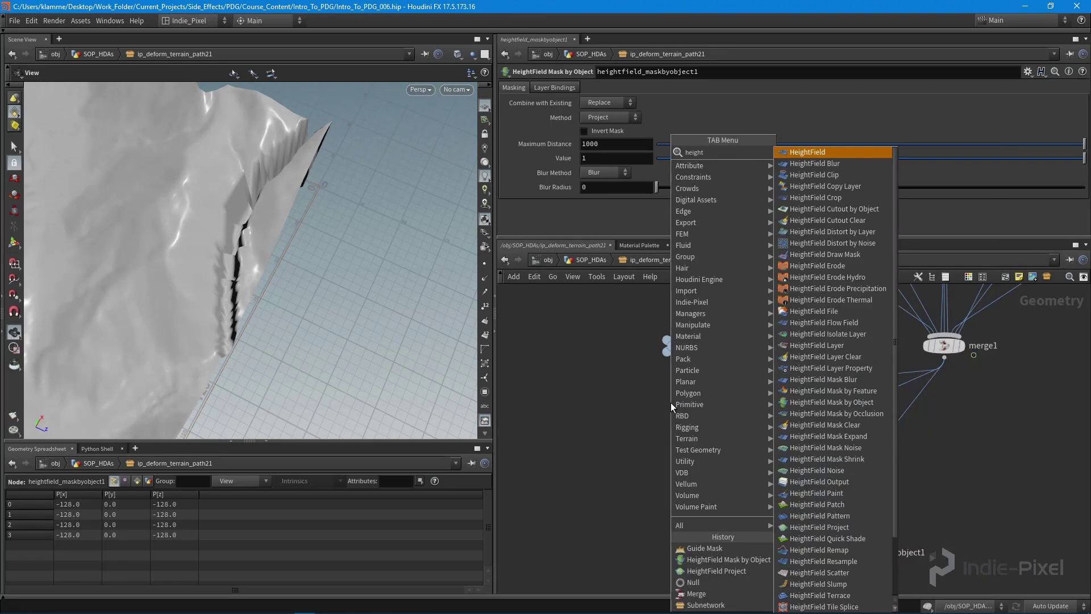
pyautogui.click(820, 595)
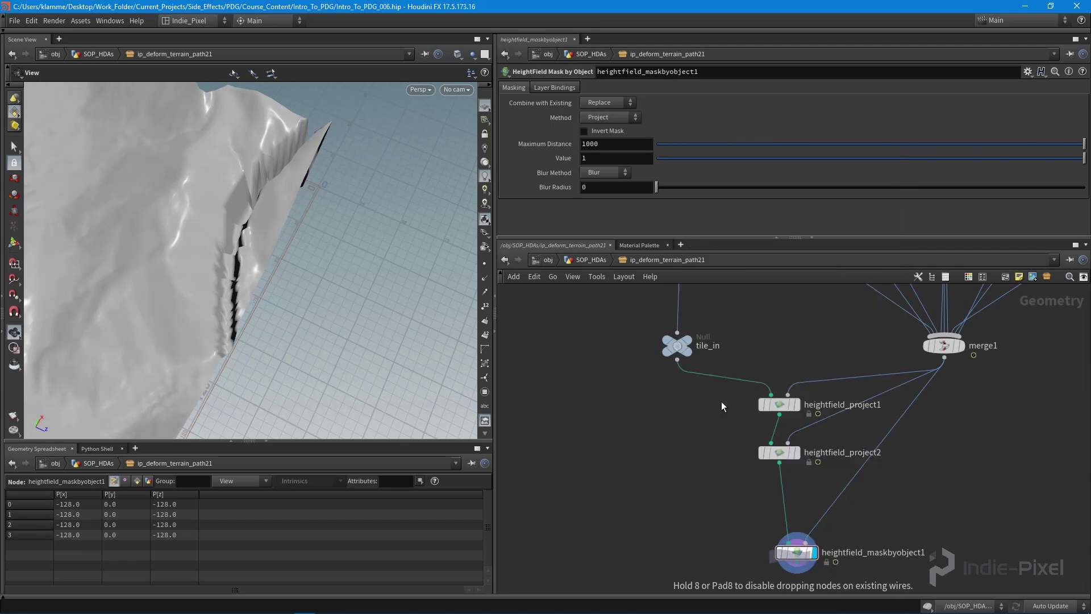
pyautogui.click(711, 388)
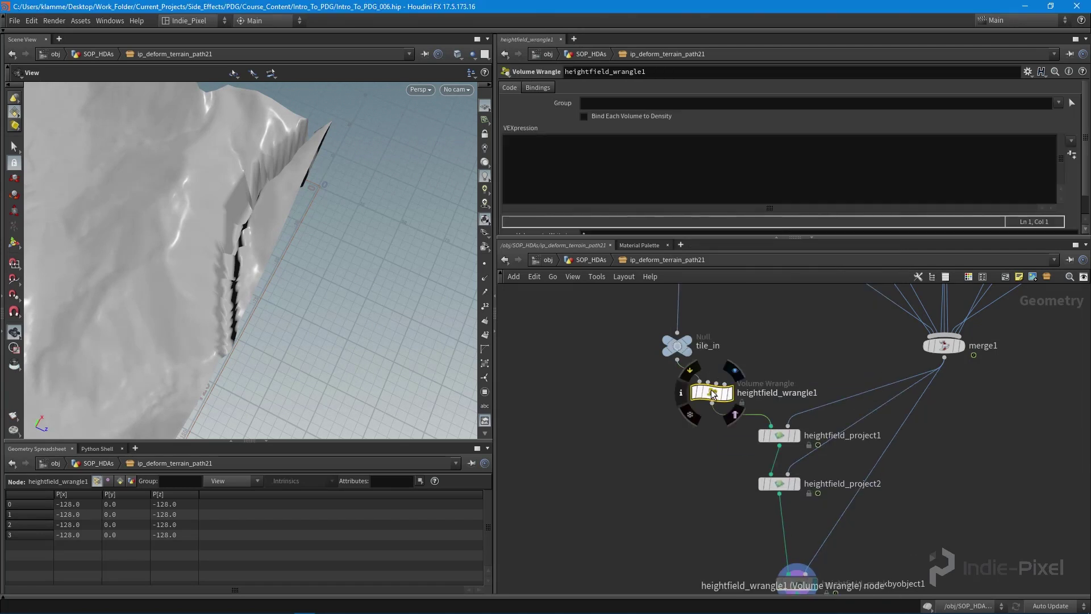
pyautogui.moveTo(712, 392)
pyautogui.mouseDown()
pyautogui.moveTo(689, 387)
pyautogui.moveTo(701, 389)
pyautogui.mouseUp()
pyautogui.doubleClick(738, 388)
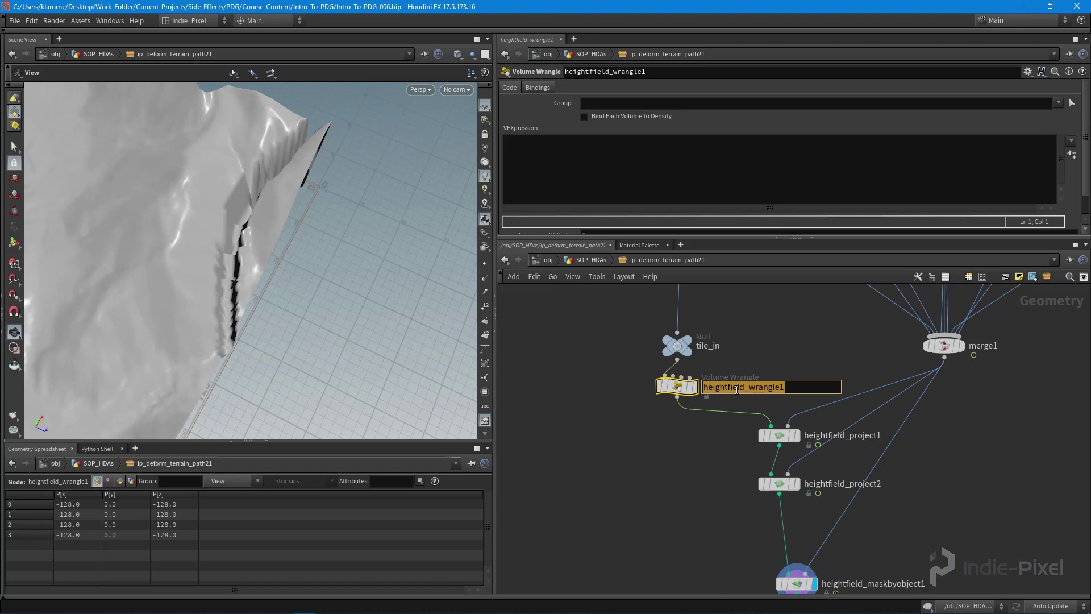
pyautogui.write('create_mask')
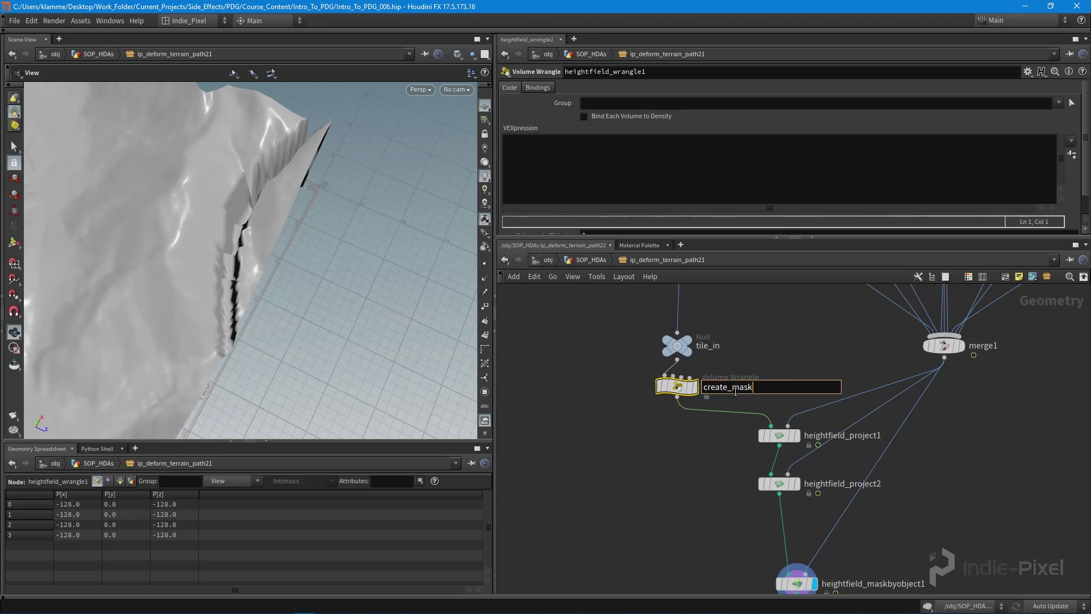
pyautogui.press('Return')
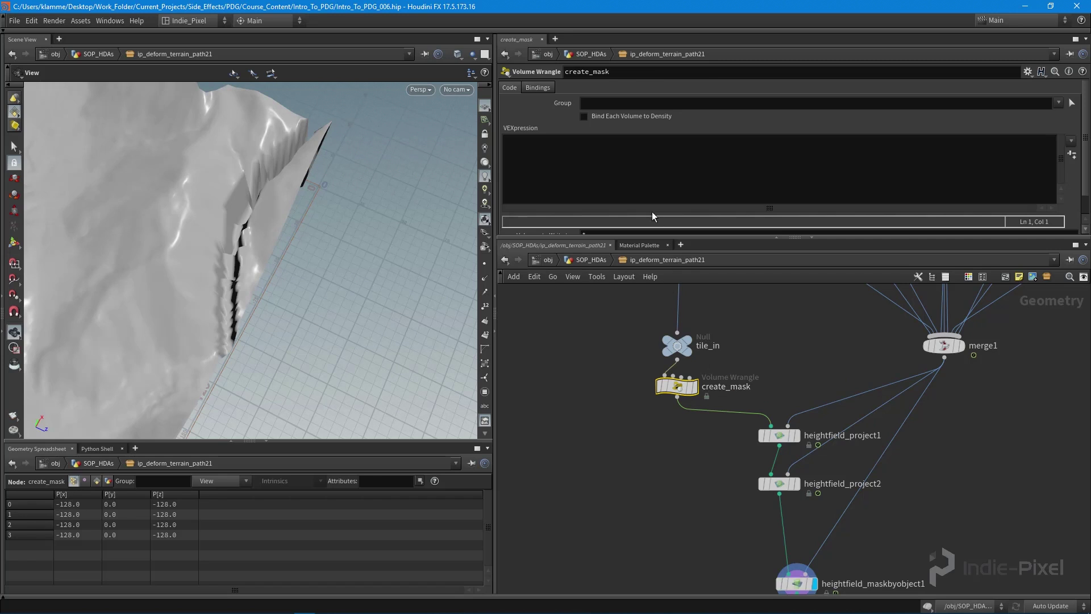
pyautogui.click(631, 171)
pyautogui.write('@mask = 1;')
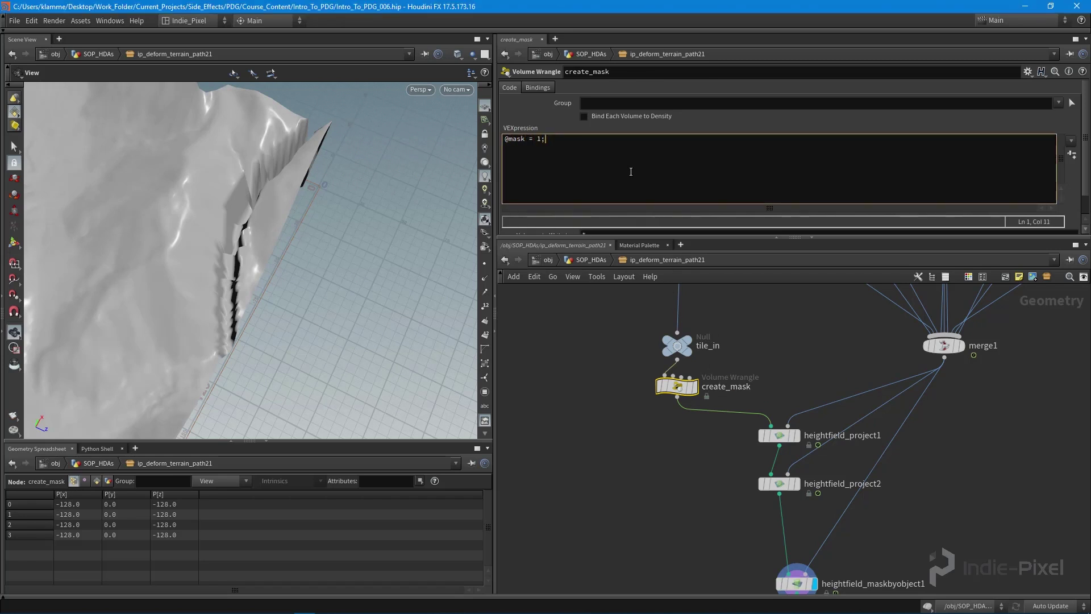
pyautogui.click(694, 386)
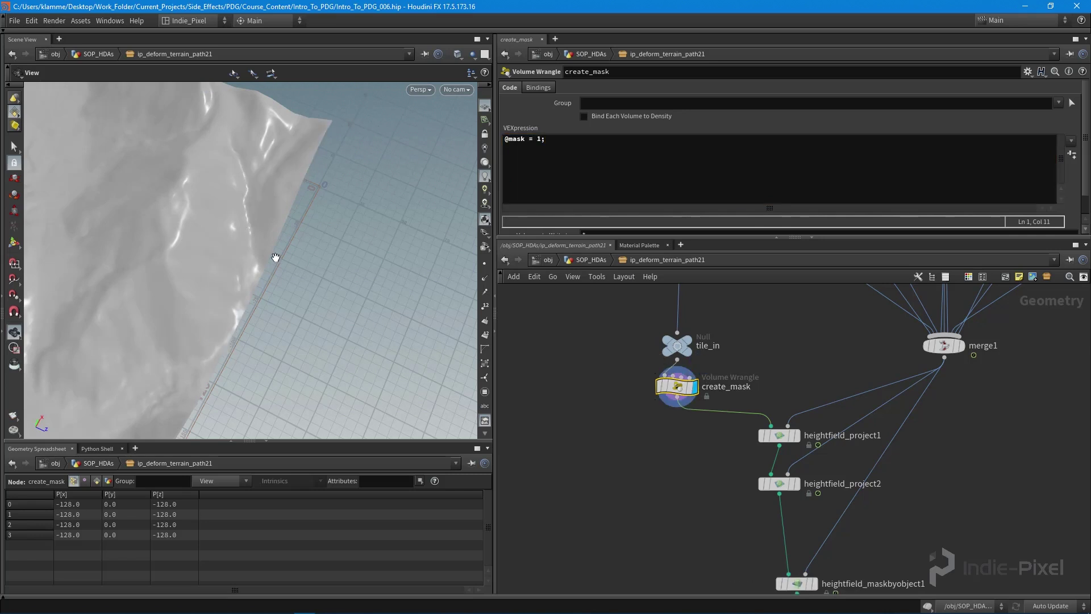
pyautogui.hotkey('space', 'h')
pyautogui.moveTo(257, 282); pyautogui.dragTo(364, 250)
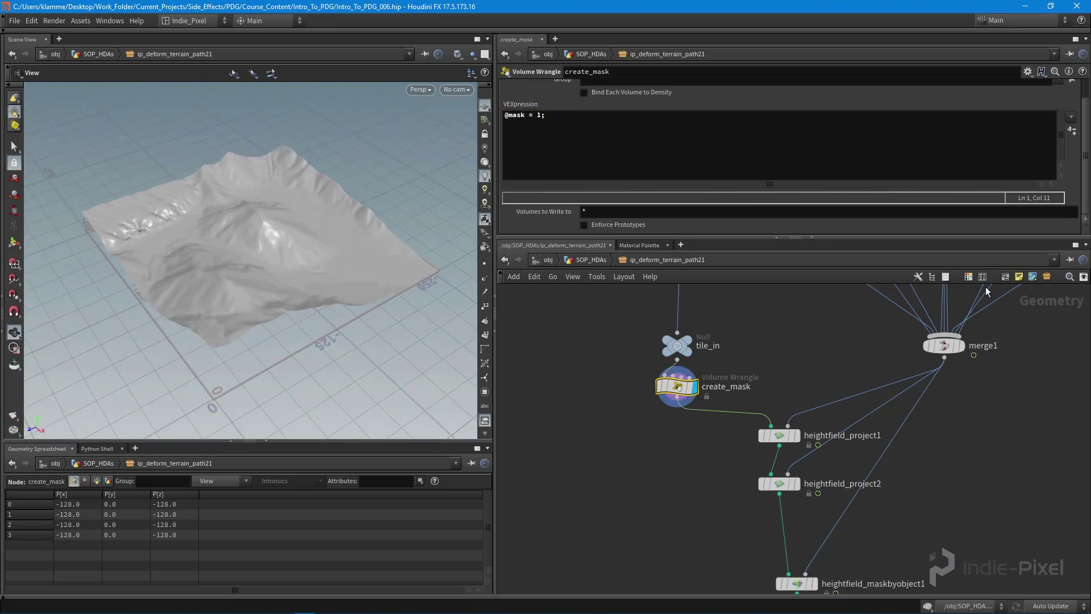
pyautogui.scroll(-1, 785, 159)
pyautogui.moveTo(753, 375); pyautogui.dragTo(765, 332, button='middle')
pyautogui.moveTo(690, 345); pyautogui.dragTo(779, 490)
pyautogui.press('i')
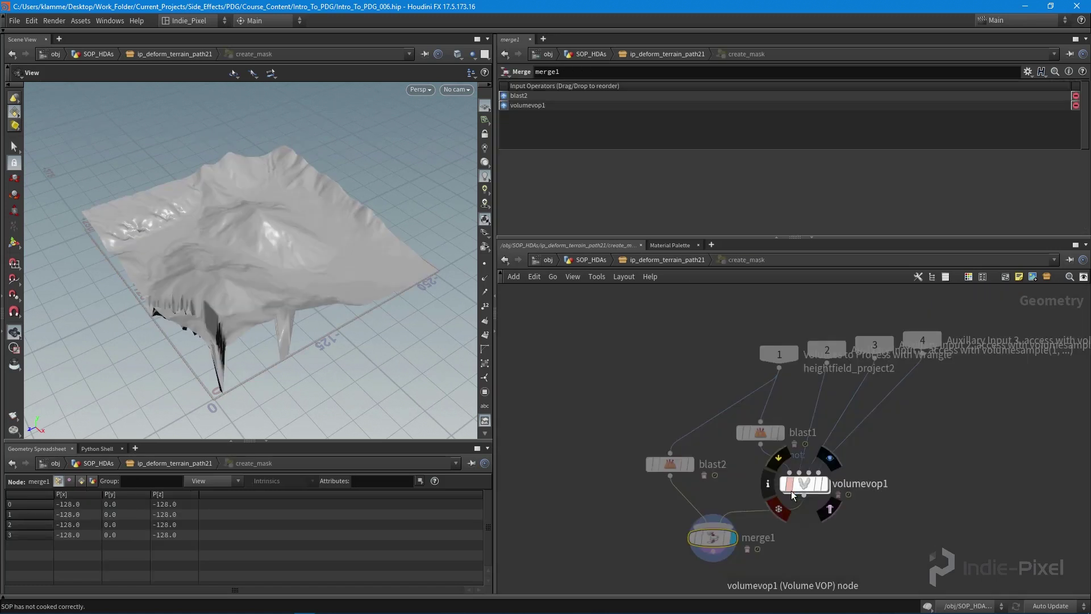
pyautogui.press('u')
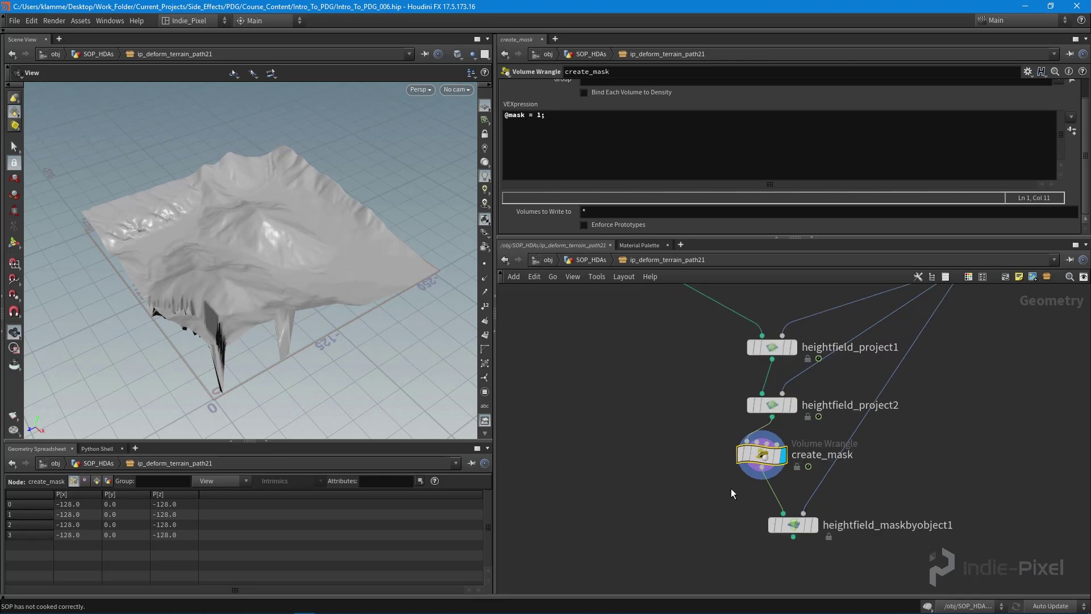
pyautogui.press('Delete')
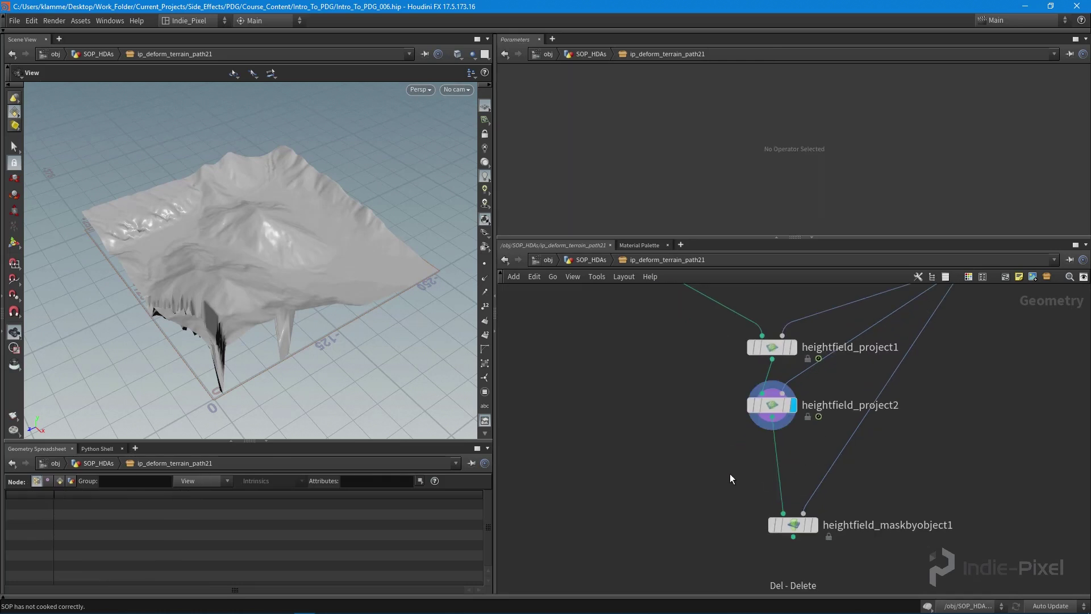
# - Add a HeightField Mask by Feature fed by heightfield_project2, check its info, then delete it
pyautogui.press('Tab')
pyautogui.write('featu')
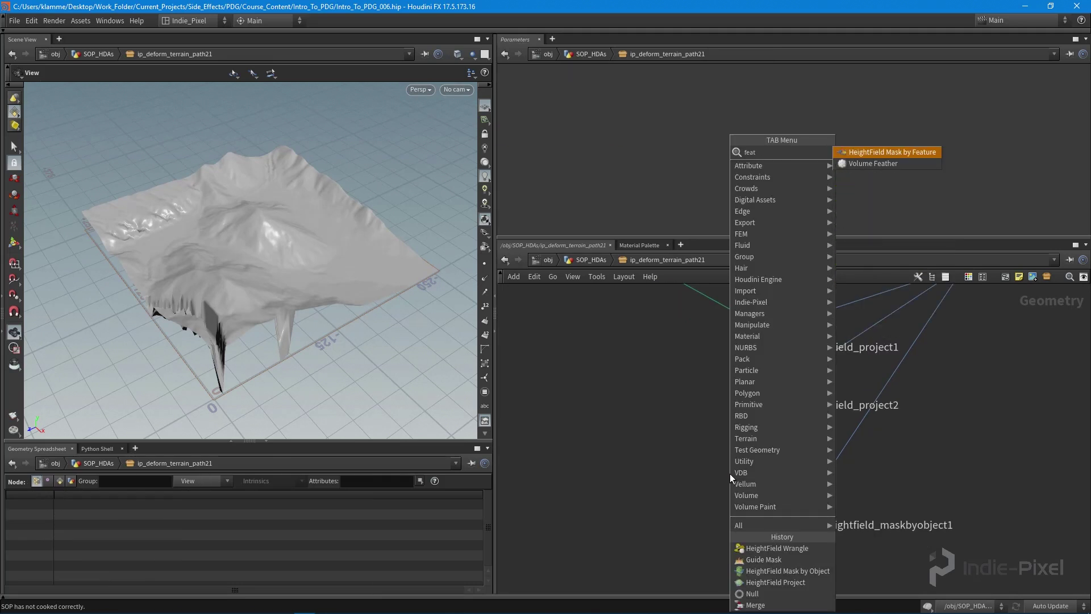
pyautogui.press('Return')
pyautogui.click(733, 472)
pyautogui.click(767, 417)
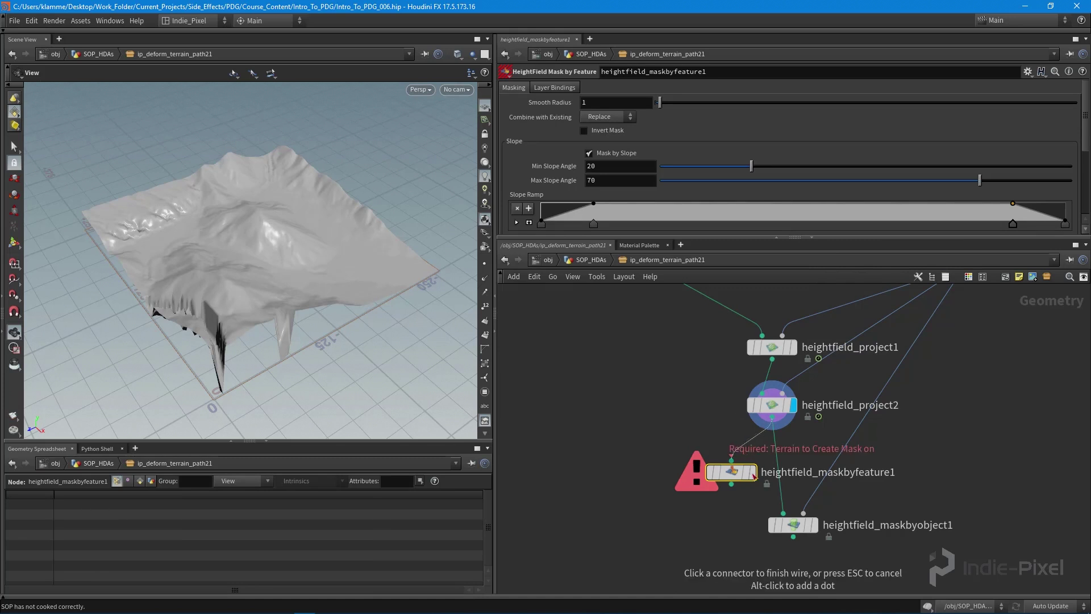
pyautogui.click(754, 476)
pyautogui.moveTo(750, 475); pyautogui.dragTo(714, 464)
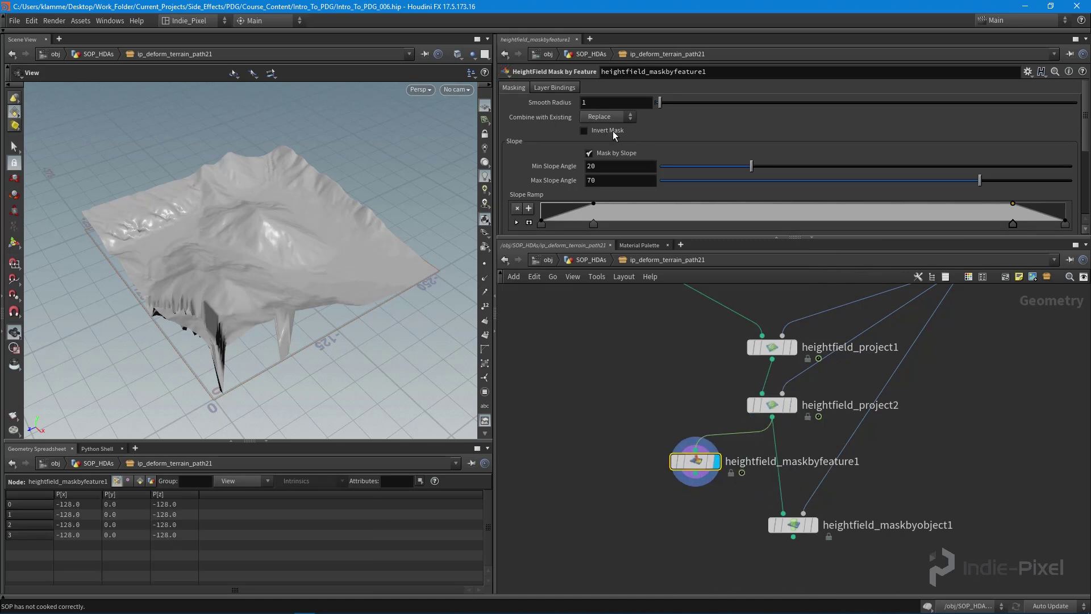
pyautogui.moveTo(690, 468)
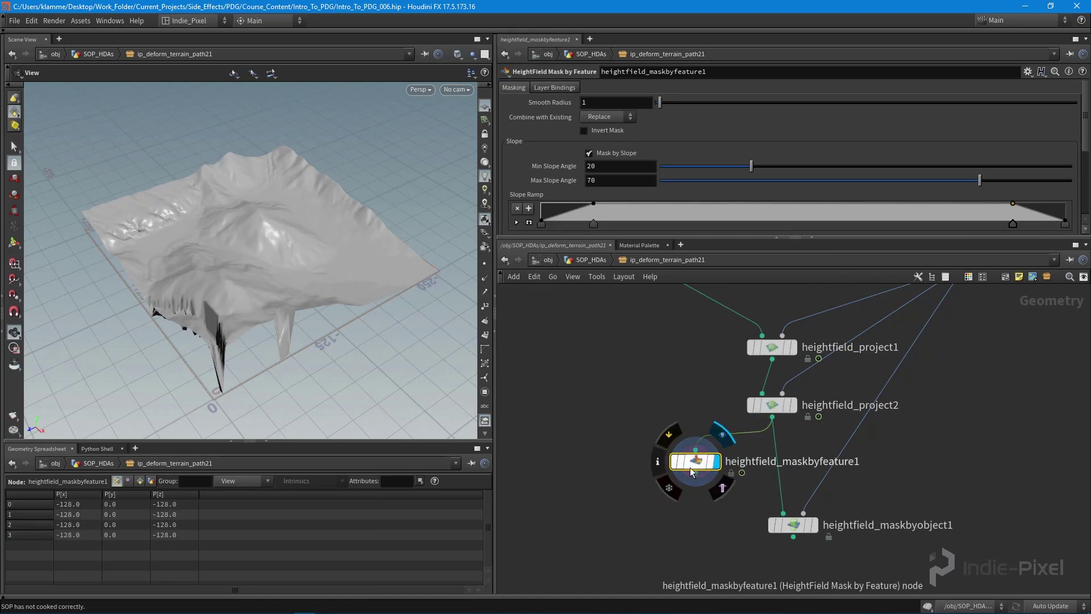
pyautogui.click(657, 462)
pyautogui.press('Delete')
# - Add a HeightField Mask Noise node fed by heightfield_project2 and display it
pyautogui.press('Tab')
pyautogui.write('noi')
pyautogui.press('BackSpace')
pyautogui.press('BackSpace')
pyautogui.press('BackSpace')
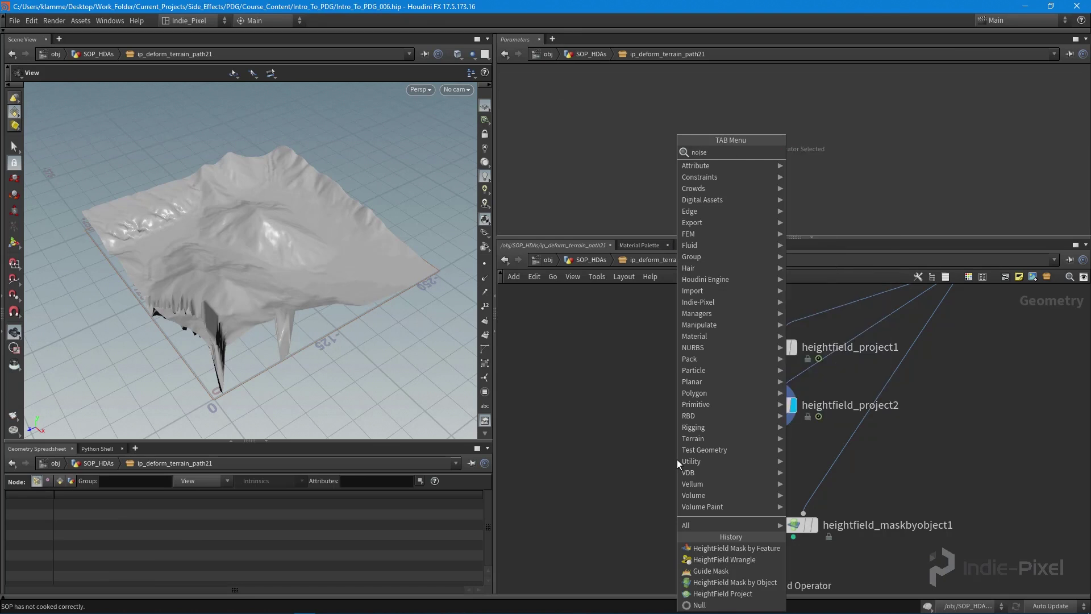
pyautogui.press('Escape')
pyautogui.press('Tab')
pyautogui.write('noi')
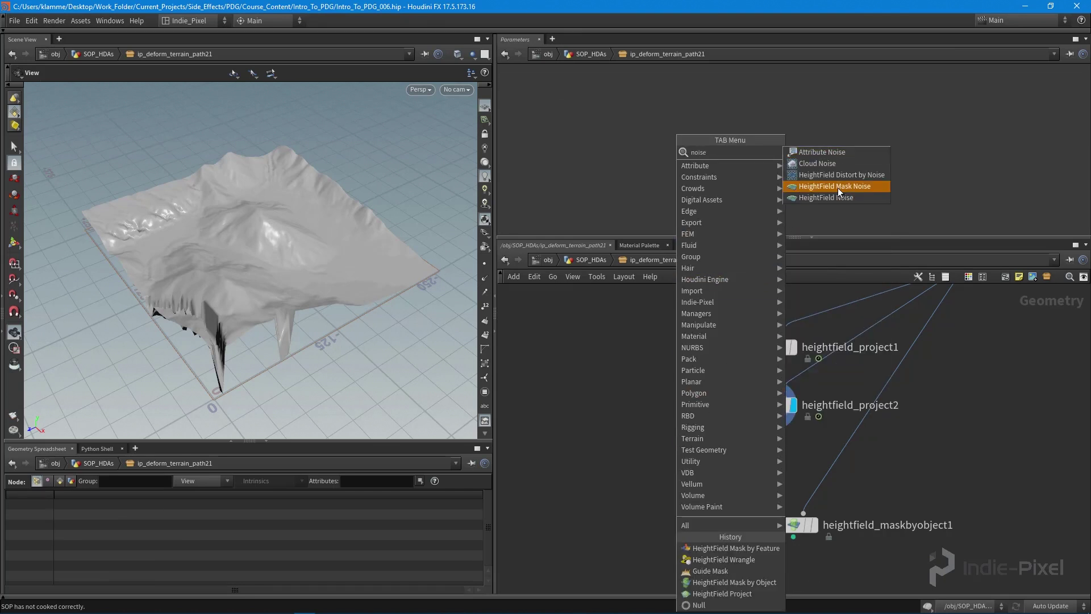
pyautogui.click(838, 187)
pyautogui.click(673, 468)
pyautogui.click(771, 420)
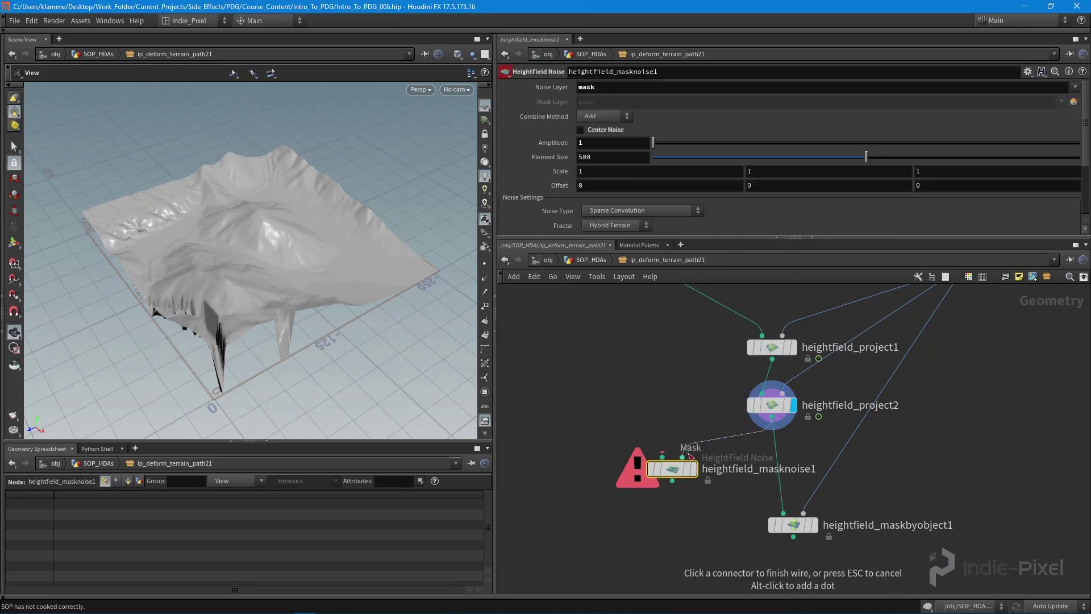
pyautogui.click(696, 478)
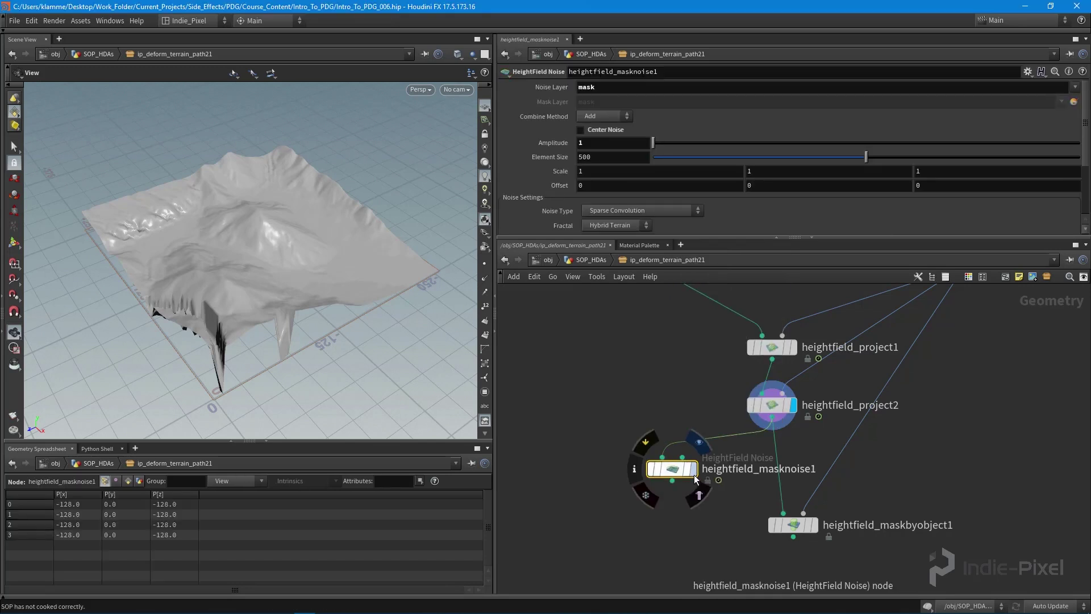
pyautogui.click(693, 470)
# - Inspect the mask noise result, then delete heightfield_masknoise1
pyautogui.moveTo(295, 239); pyautogui.dragTo(341, 255)
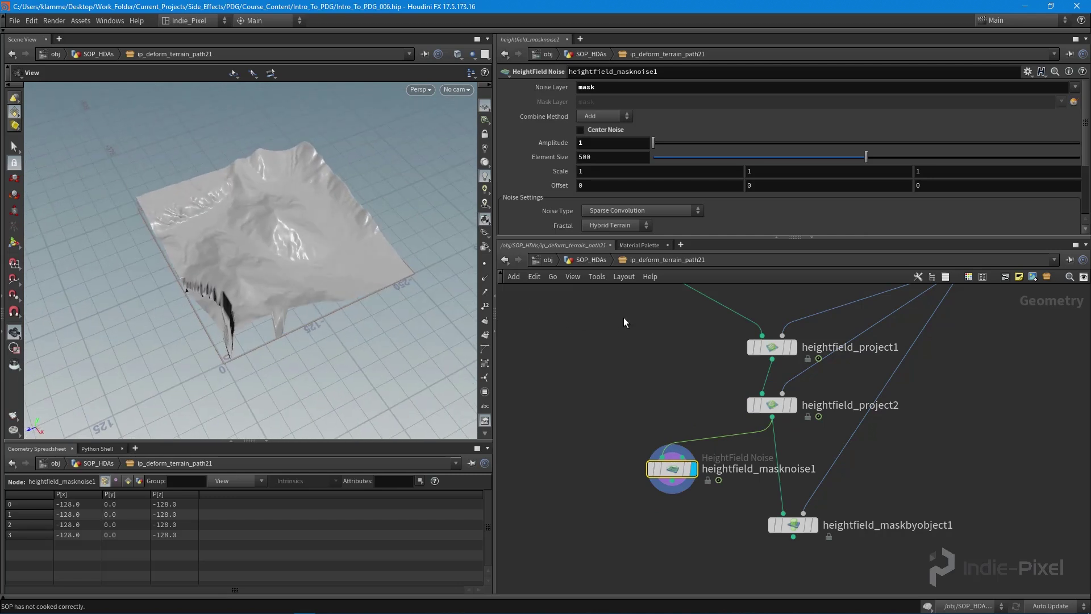
pyautogui.moveTo(623, 317); pyautogui.dragTo(628, 344, button='middle')
pyautogui.scroll(-4, 690, 152)
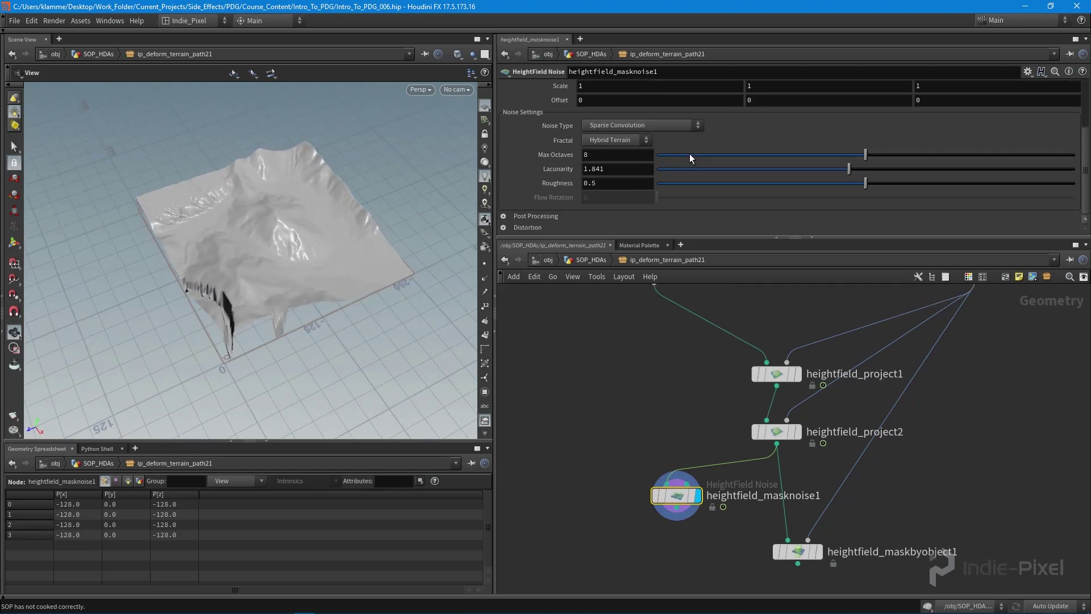
pyautogui.press('Delete')
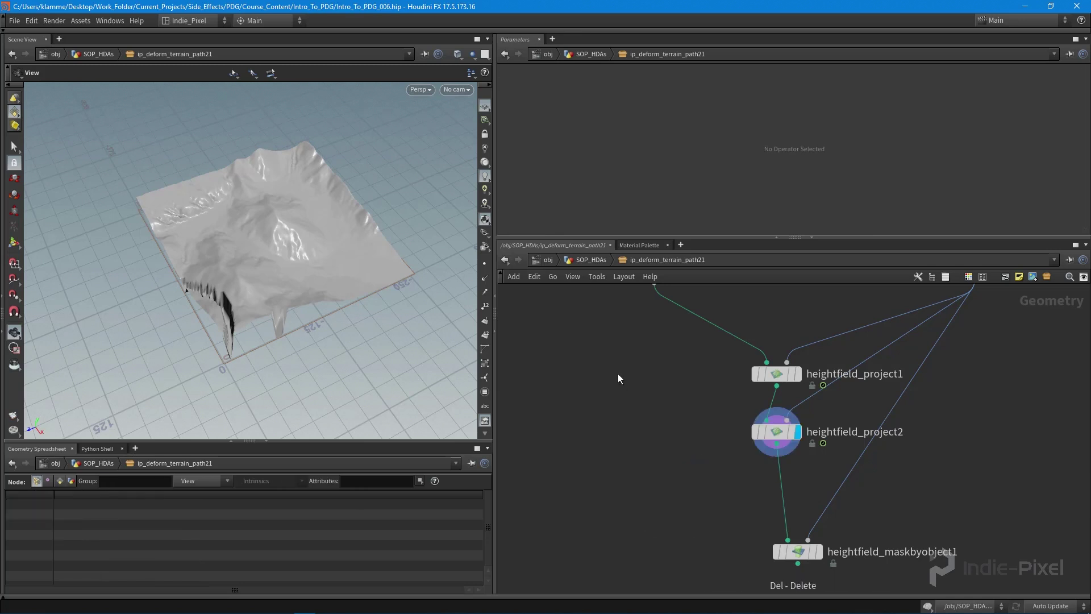
# - Insert a HeightField Wrangle between tile_in and heightfield_project1
pyautogui.moveTo(618, 374); pyautogui.dragTo(625, 411, button='middle')
pyautogui.press('Tab')
pyautogui.write('he')
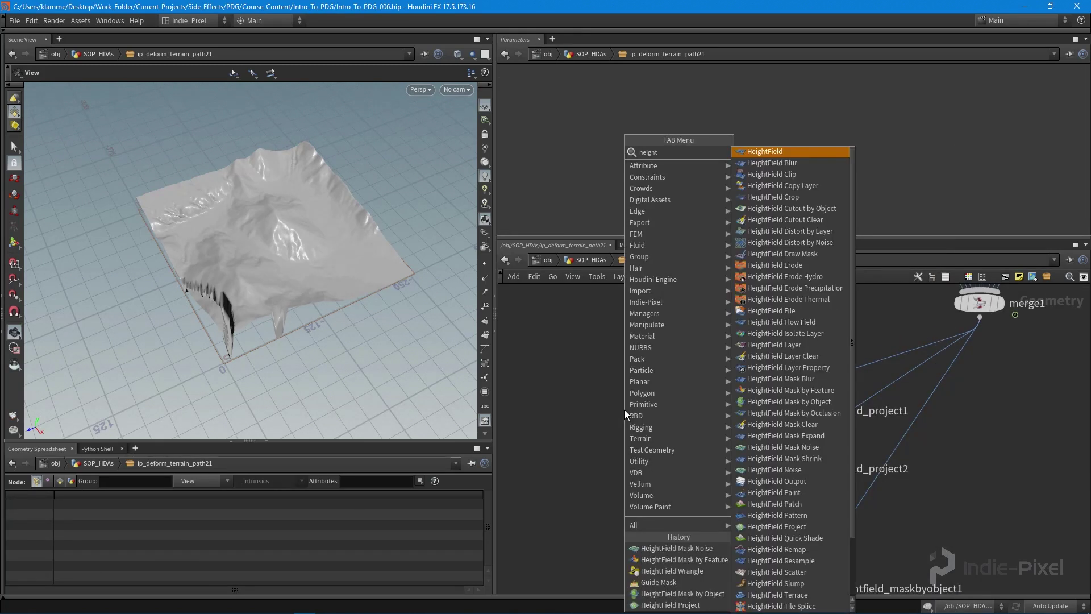
pyautogui.scroll(-2, 767, 424)
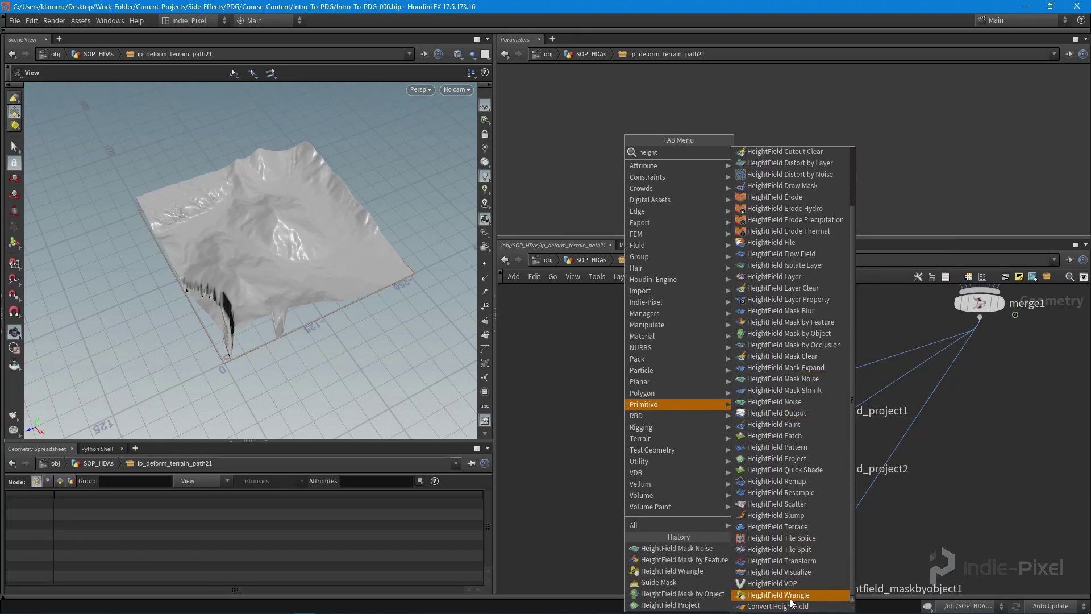
pyautogui.click(791, 598)
pyautogui.click(680, 370)
pyautogui.scroll(3, 706, 472)
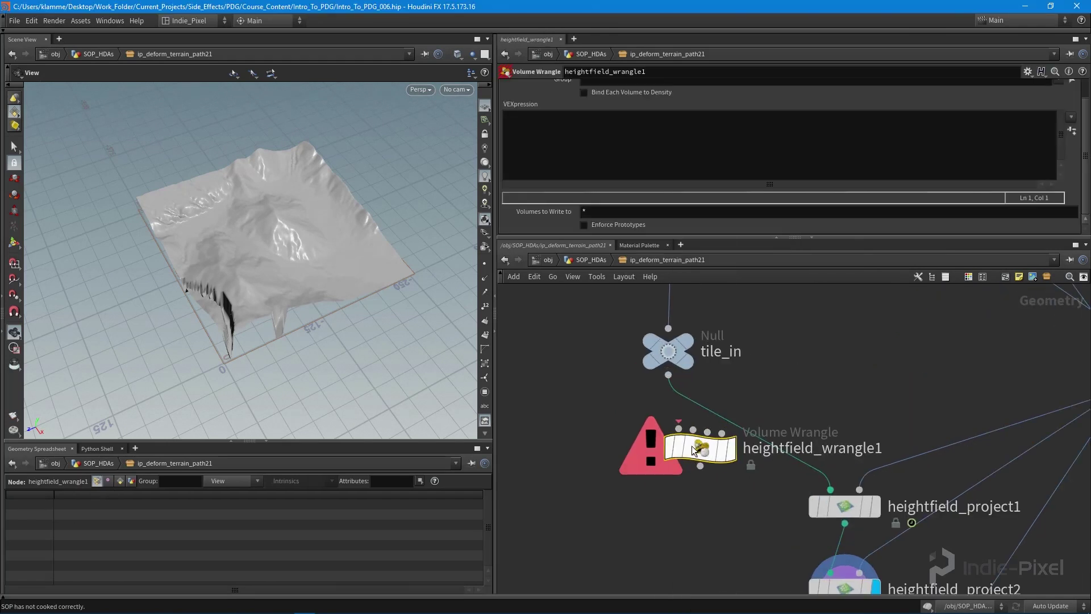
pyautogui.moveTo(692, 454)
pyautogui.moveTo(714, 445); pyautogui.dragTo(682, 423)
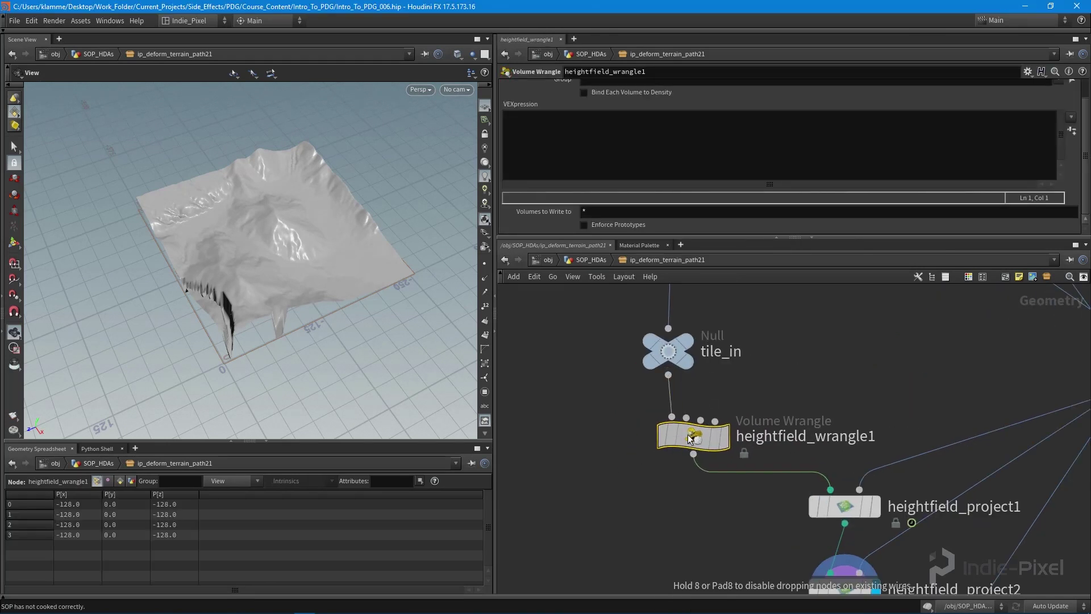
# - Write f@mask = 1 in the wrangle's VEX code and display its output
pyautogui.click(694, 161)
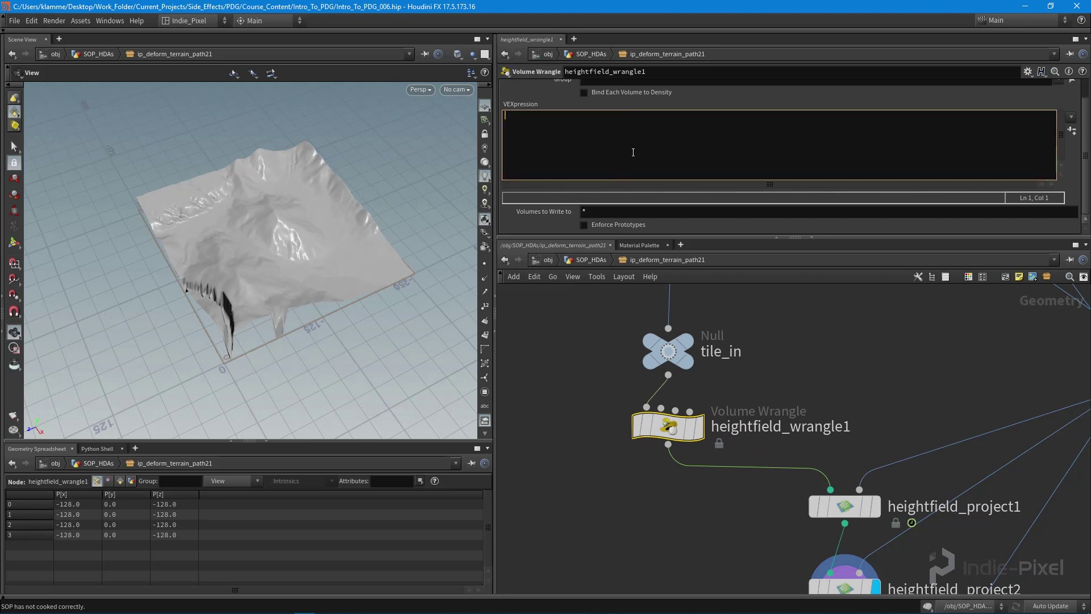
pyautogui.write('f@mask = 1;')
pyautogui.click(698, 425)
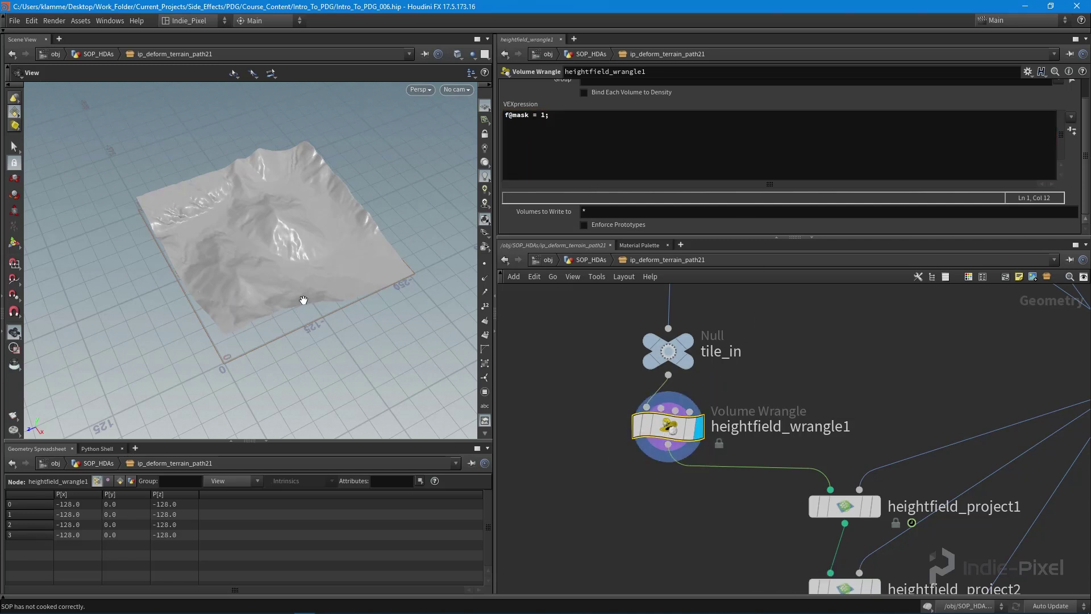
pyautogui.moveTo(304, 300); pyautogui.dragTo(301, 276)
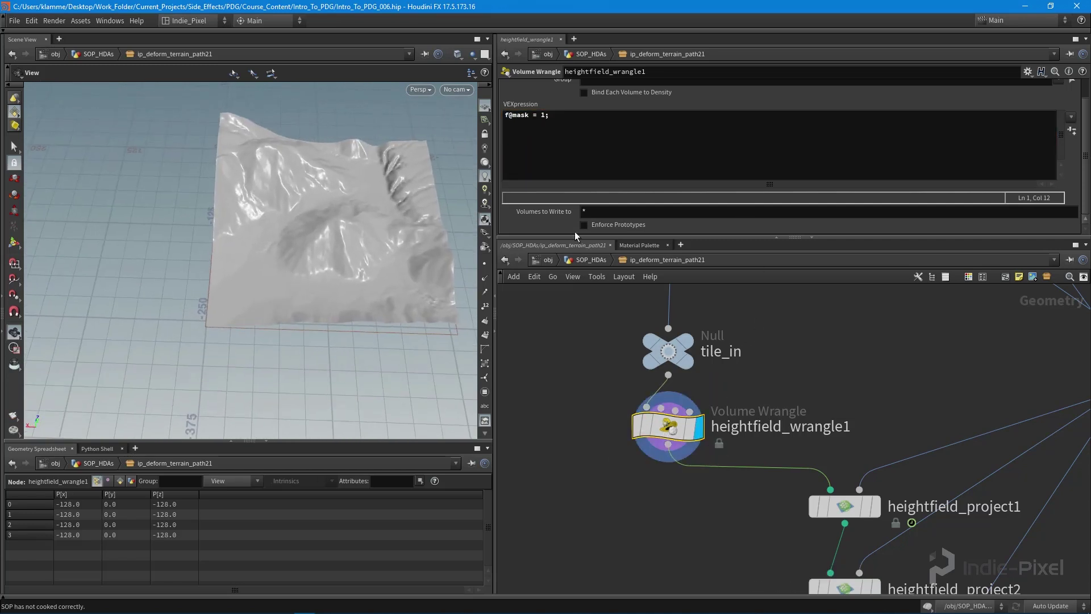
pyautogui.scroll(1, 867, 107)
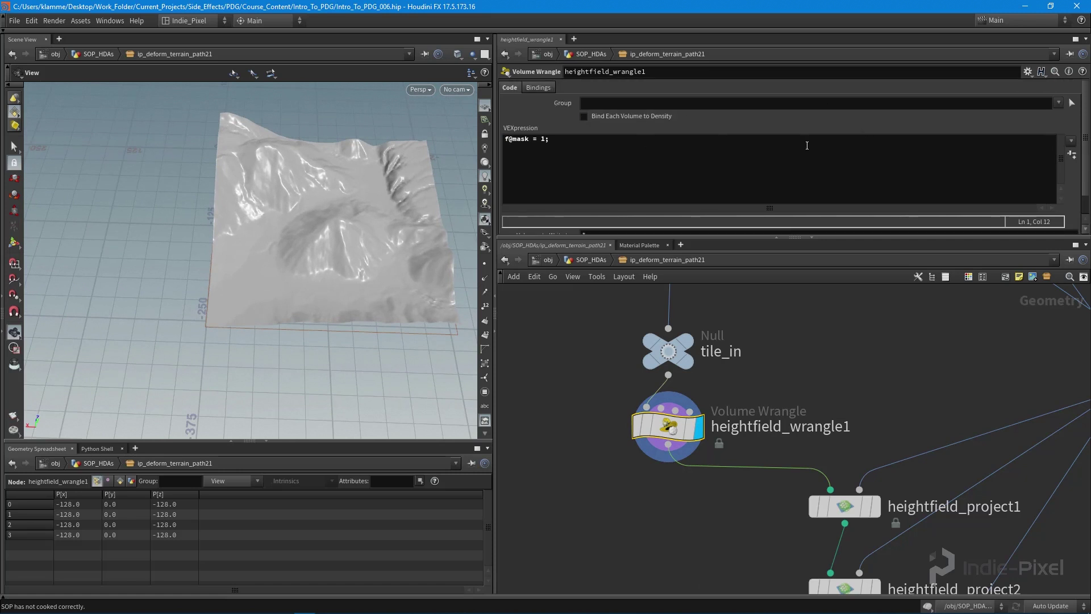
pyautogui.scroll(-1, 1078, 181)
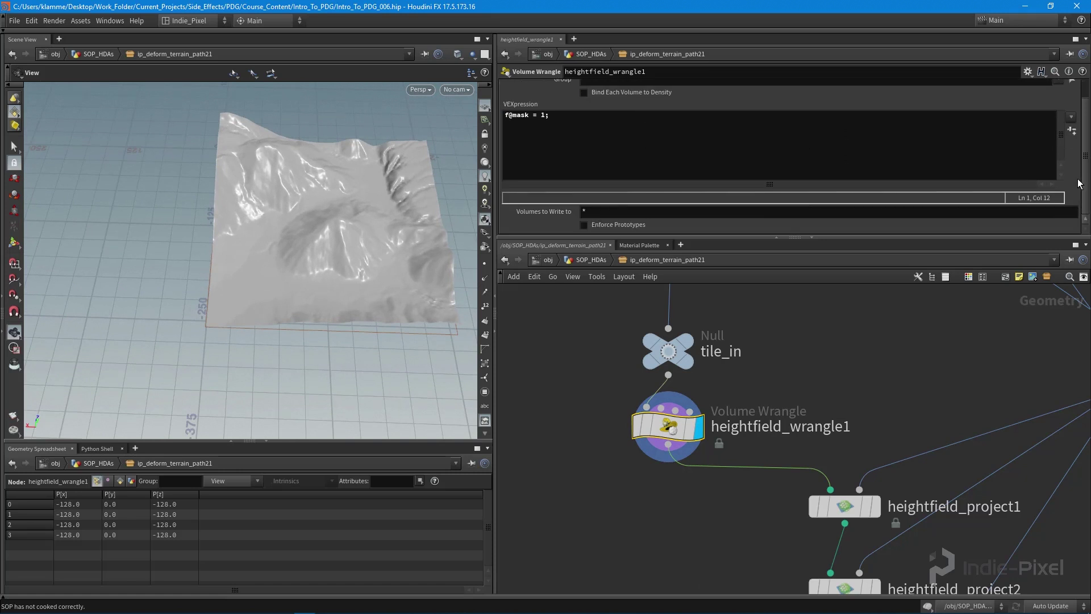
# - Delete heightfield_wrangle1 and search the node list for 'heig'
pyautogui.moveTo(836, 239); pyautogui.dragTo(837, 213)
pyautogui.moveTo(577, 387); pyautogui.dragTo(728, 440)
pyautogui.press('Delete')
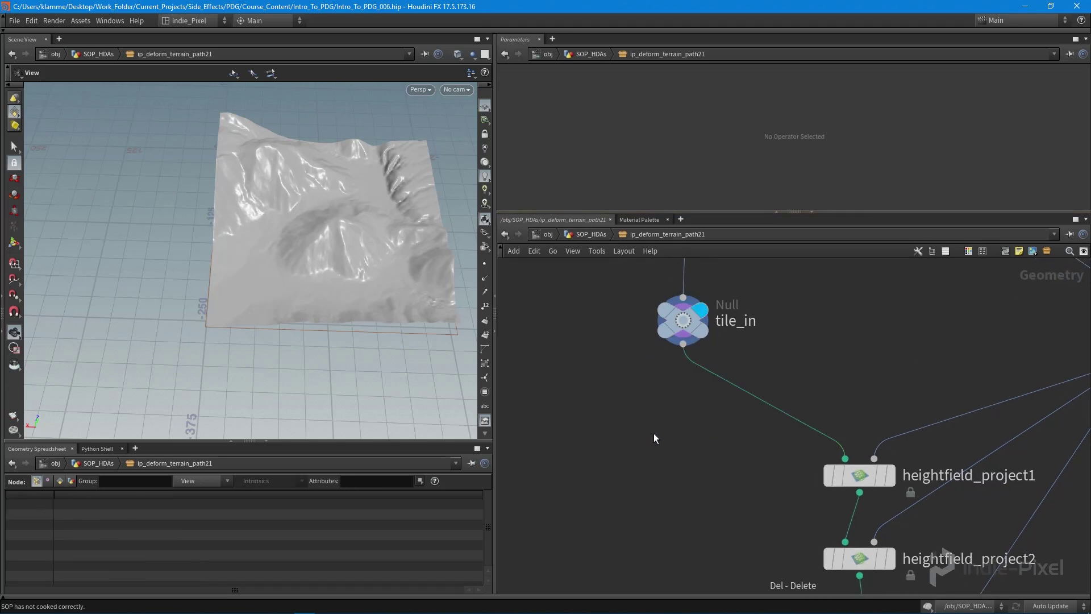
pyautogui.press('Tab')
pyautogui.write('heig')
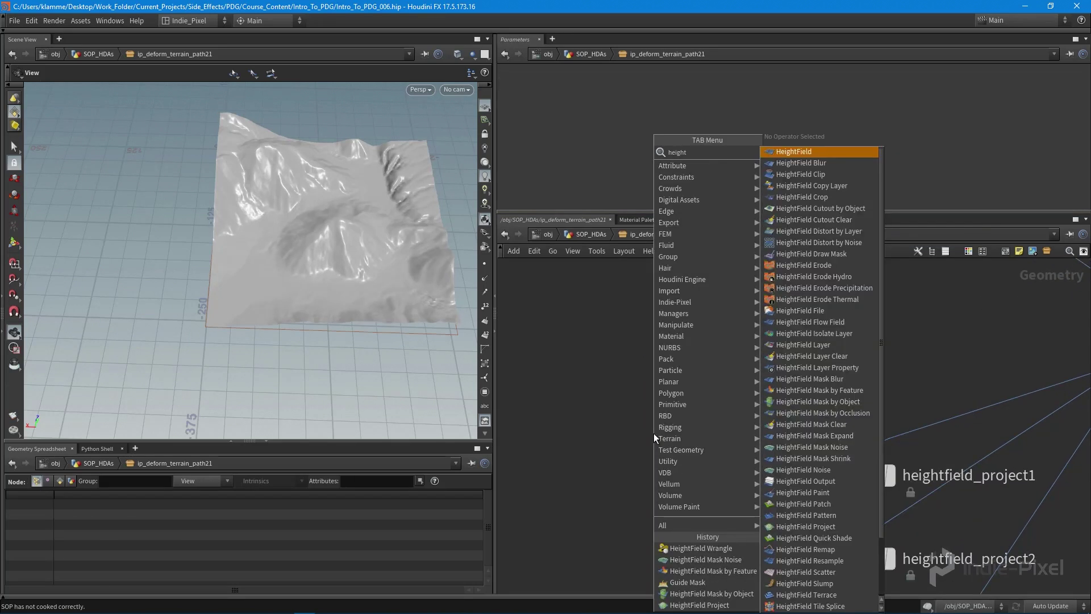
# - Drop a HeightField File node onto the tile_in to heightfield_project1 wire
pyautogui.click(813, 315)
pyautogui.click(721, 398)
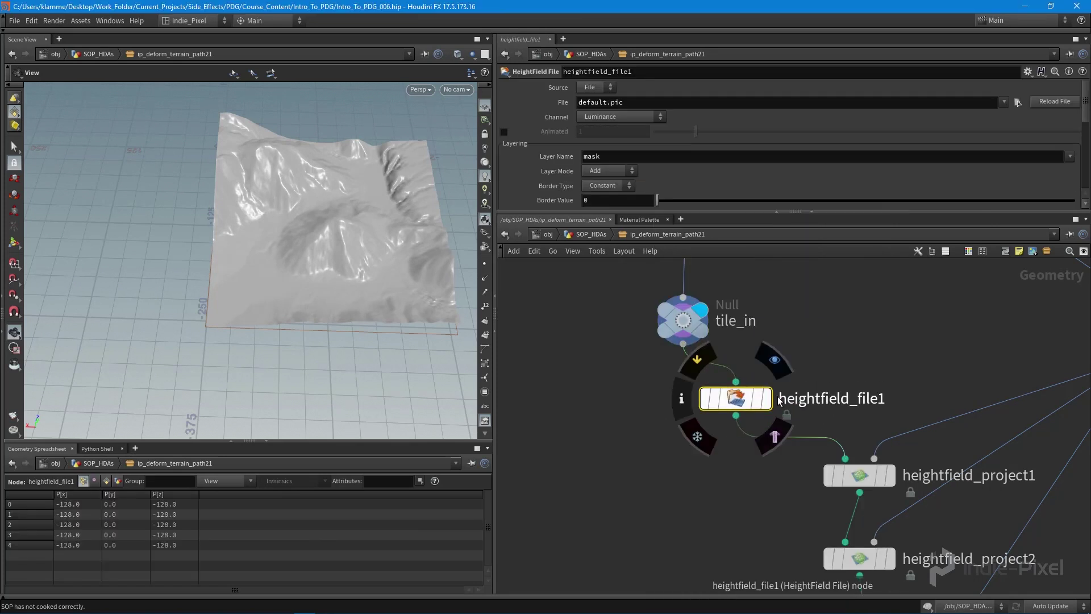
pyautogui.moveTo(736, 397); pyautogui.dragTo(682, 392)
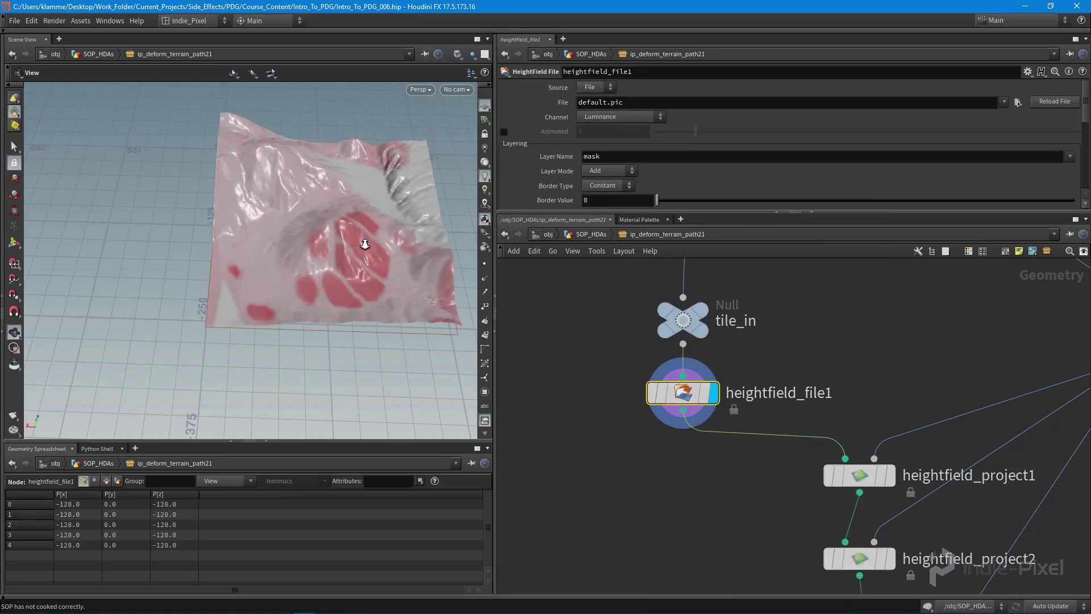
pyautogui.moveTo(365, 244); pyautogui.dragTo(596, 230)
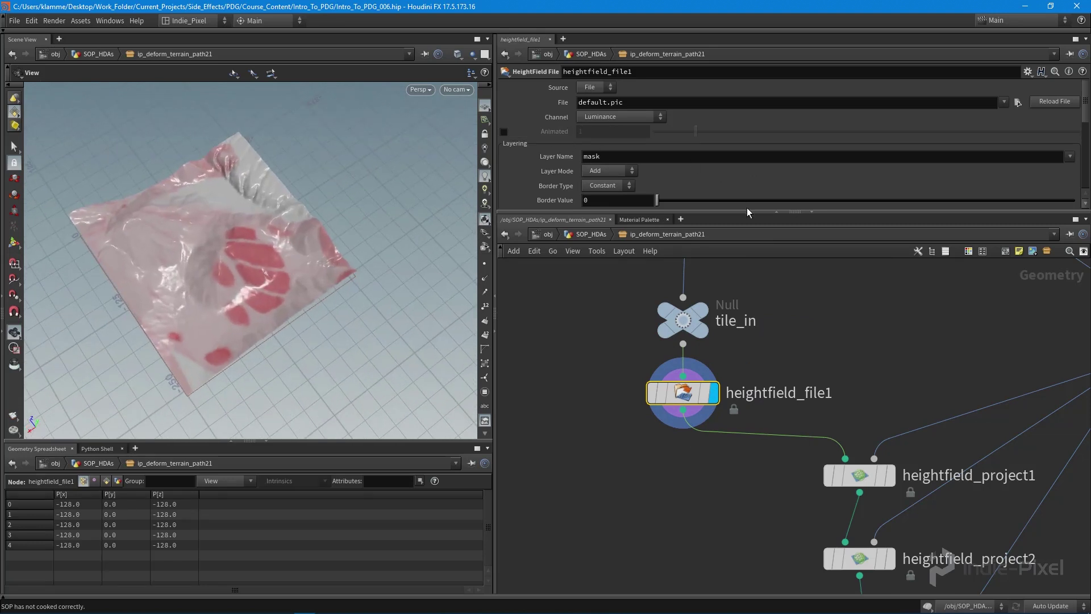
pyautogui.scroll(-5, 807, 273)
# - Move heightfield_maskbyobject1 up under heightfield_project2 and frame the node chain
pyautogui.moveTo(834, 481); pyautogui.dragTo(812, 423)
pyautogui.press('h')
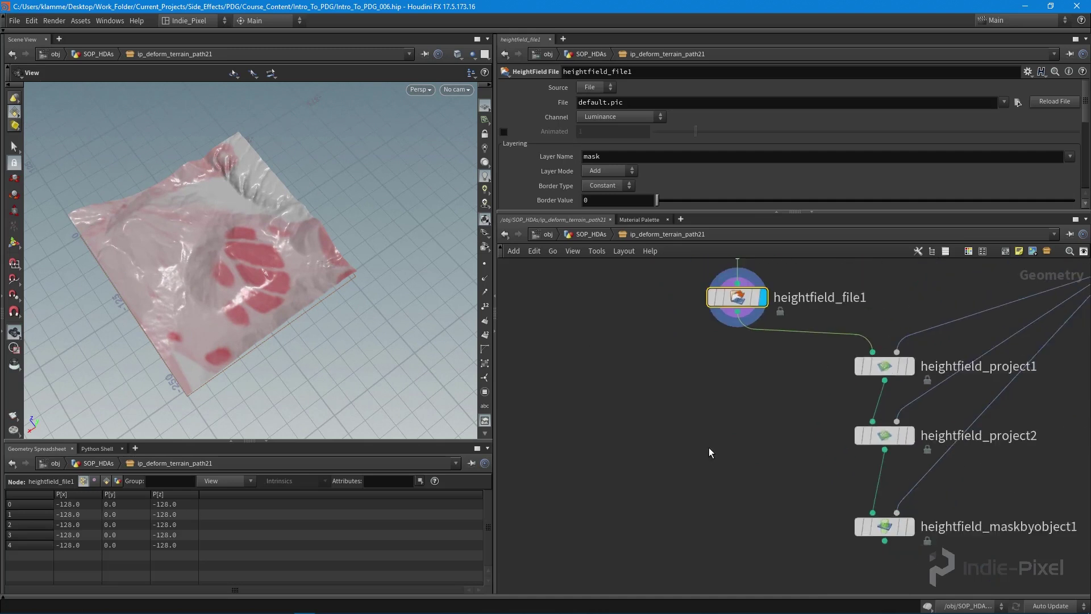
pyautogui.moveTo(711, 295); pyautogui.dragTo(709, 300)
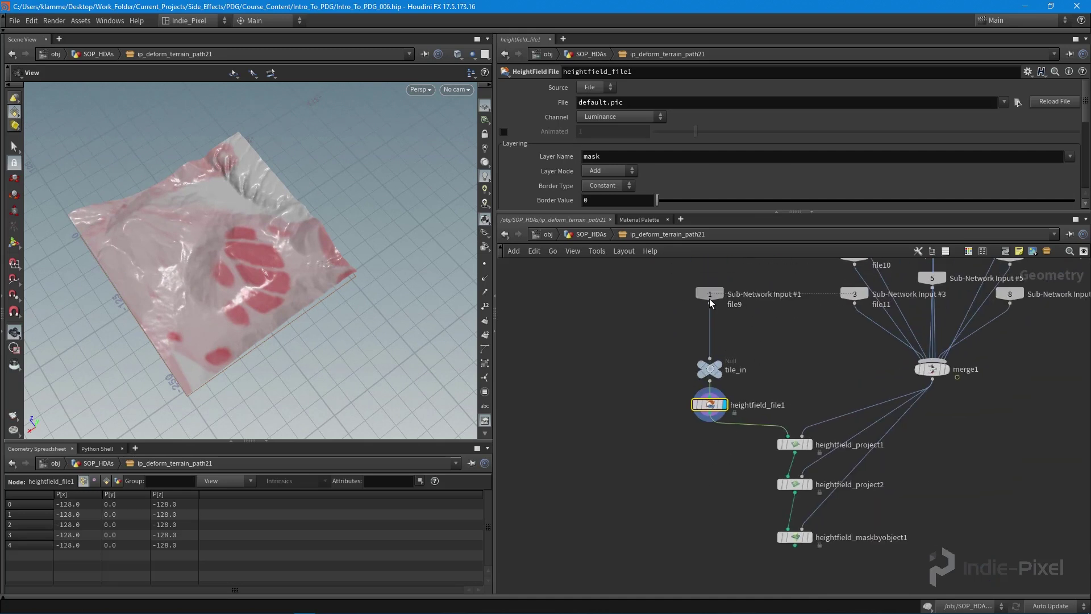
pyautogui.moveTo(269, 259)
pyautogui.mouseDown()
pyautogui.moveTo(348, 243)
pyautogui.moveTo(261, 215)
pyautogui.moveTo(316, 233)
pyautogui.moveTo(269, 266)
pyautogui.moveTo(284, 273)
pyautogui.mouseUp()
pyautogui.scroll(5, 836, 568)
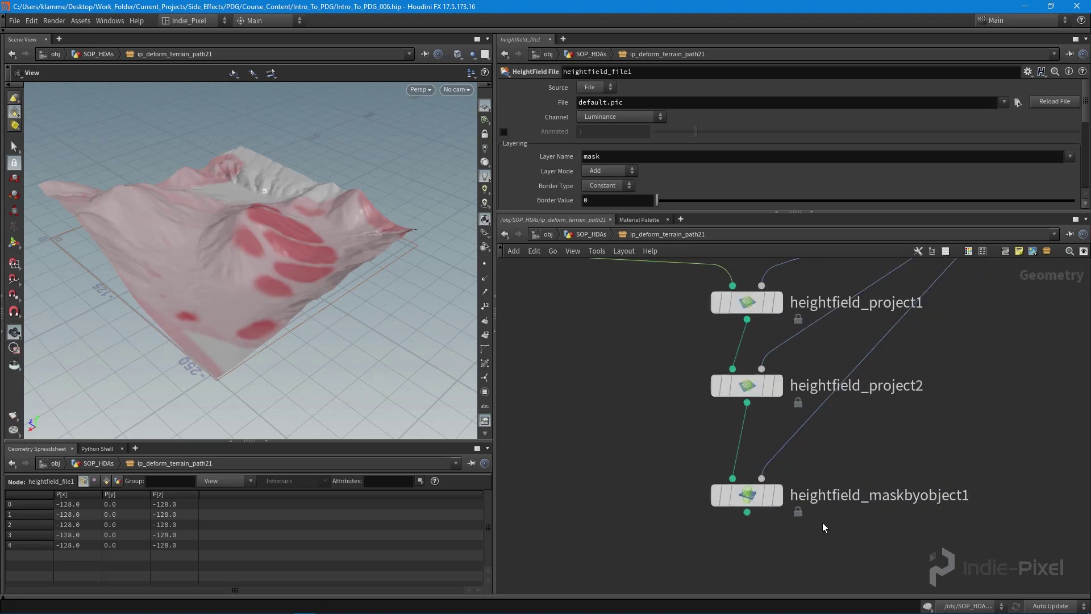
# - Display heightfield_maskbyobject1's result and inspect the masked terrain edge
pyautogui.moveTo(777, 505)
pyautogui.click(779, 502)
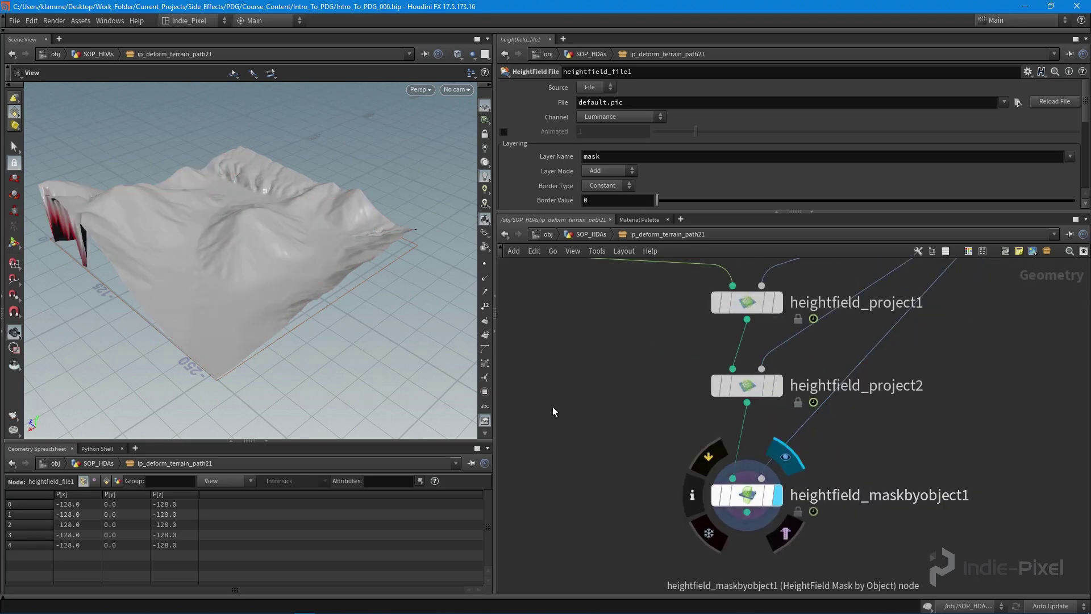
pyautogui.moveTo(170, 273); pyautogui.dragTo(206, 322)
pyautogui.moveTo(635, 406); pyautogui.dragTo(680, 467, button='middle')
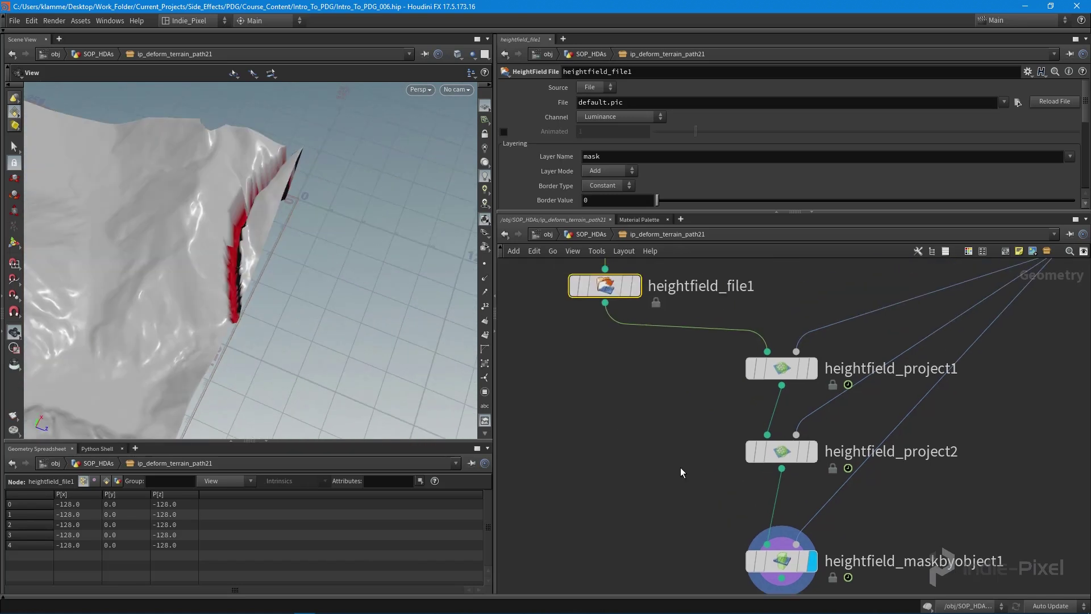
pyautogui.press('u')
pyautogui.press('u')
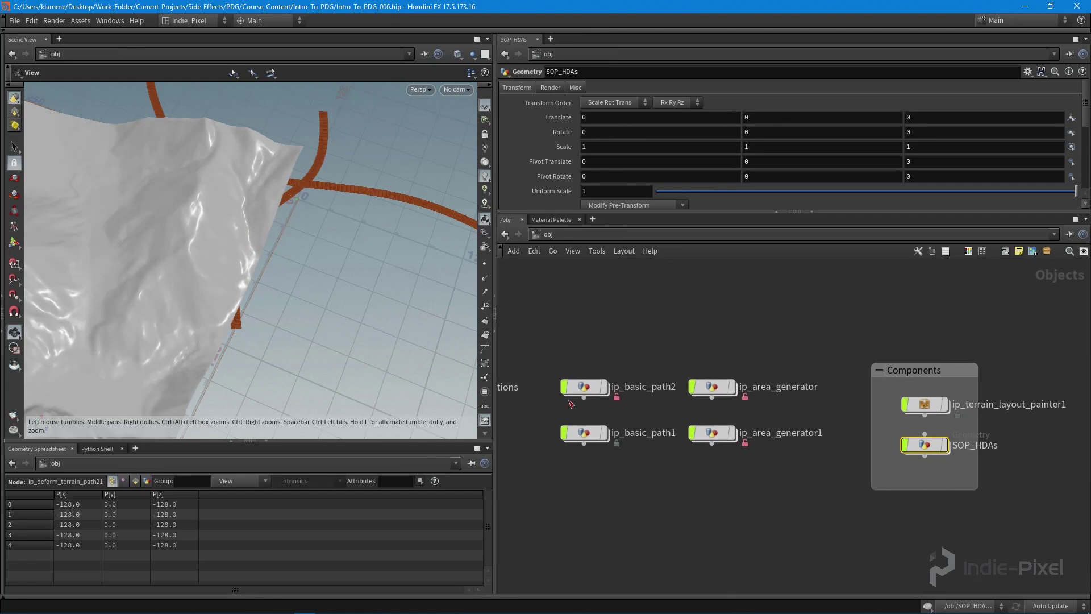
# - Inspect ip_basic_path2 and ip_area_generator settings, then select ip_basic_path1
pyautogui.click(583, 386)
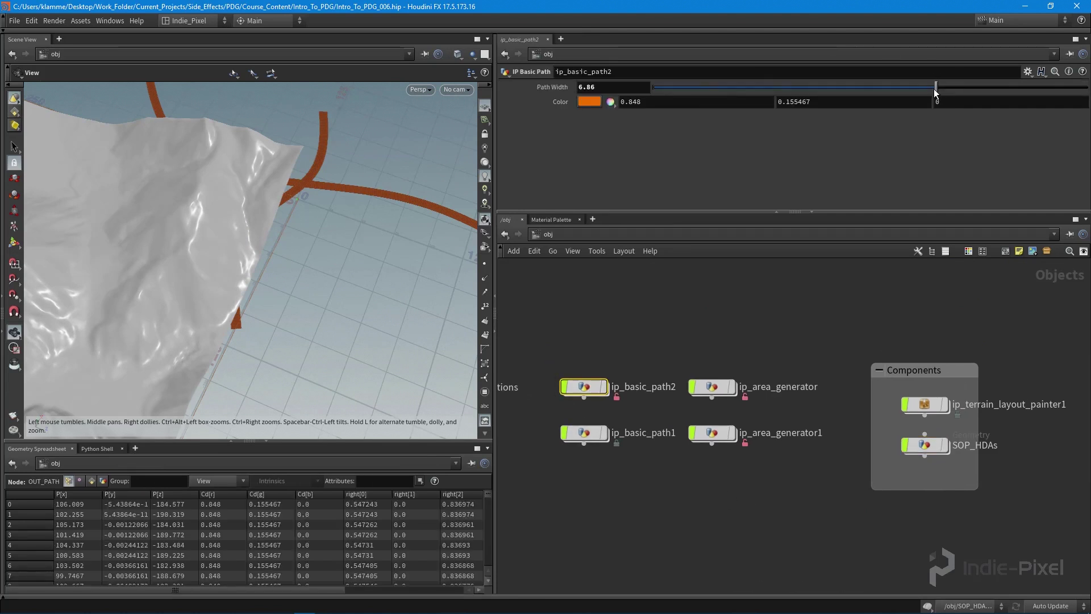
pyautogui.click(710, 387)
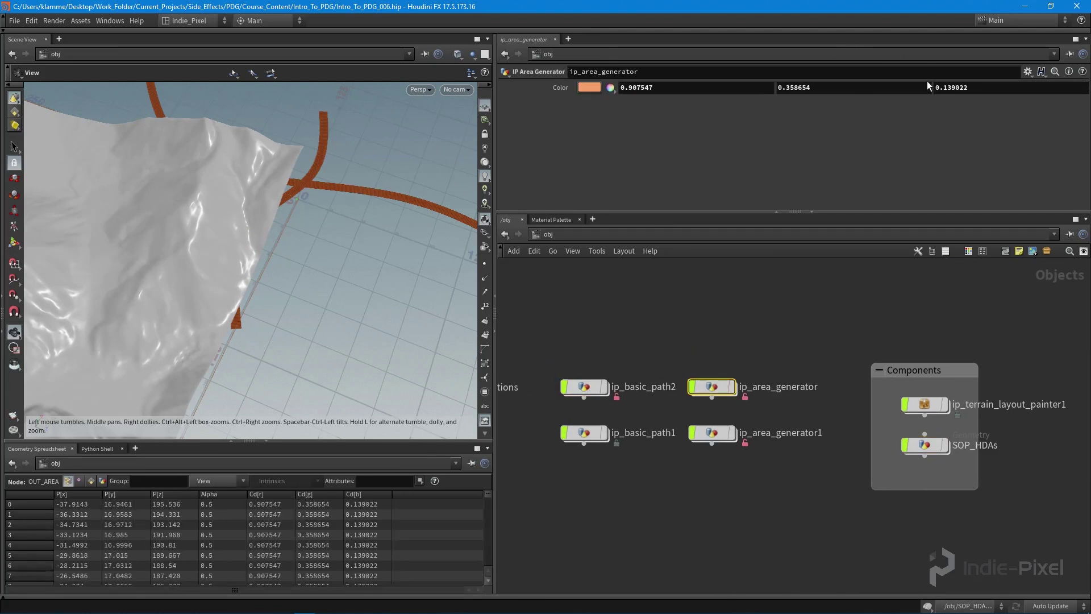
pyautogui.click(676, 420)
pyautogui.click(585, 435)
# - Try ip_basic_path1 Path Width values 10, 40 and 30, settling on 20
pyautogui.moveTo(937, 87); pyautogui.dragTo(1086, 87)
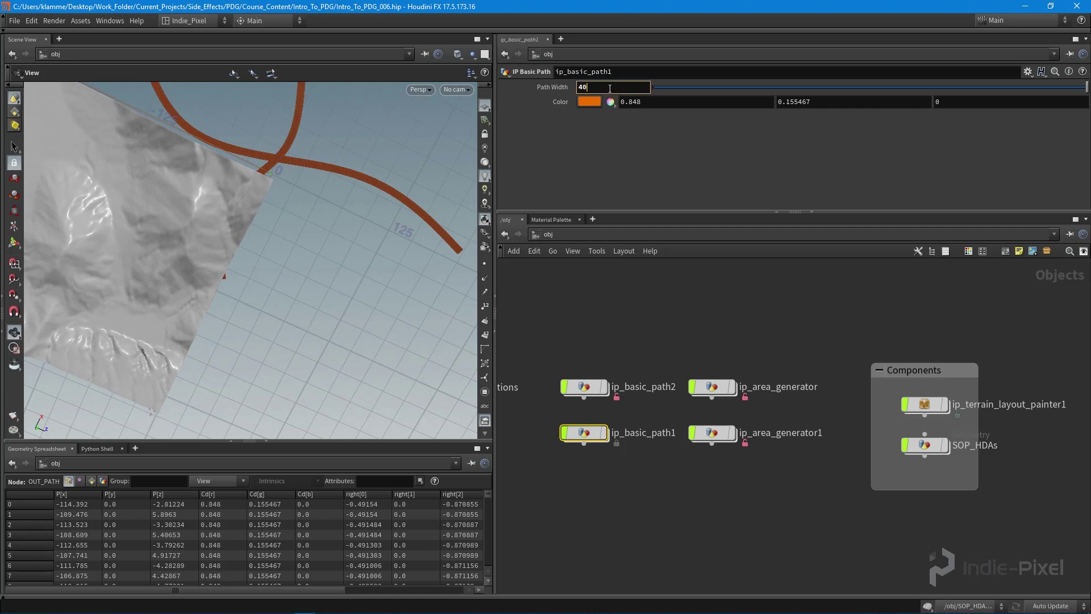
pyautogui.click(610, 88)
pyautogui.write('40')
pyautogui.press('Return')
pyautogui.moveTo(606, 433)
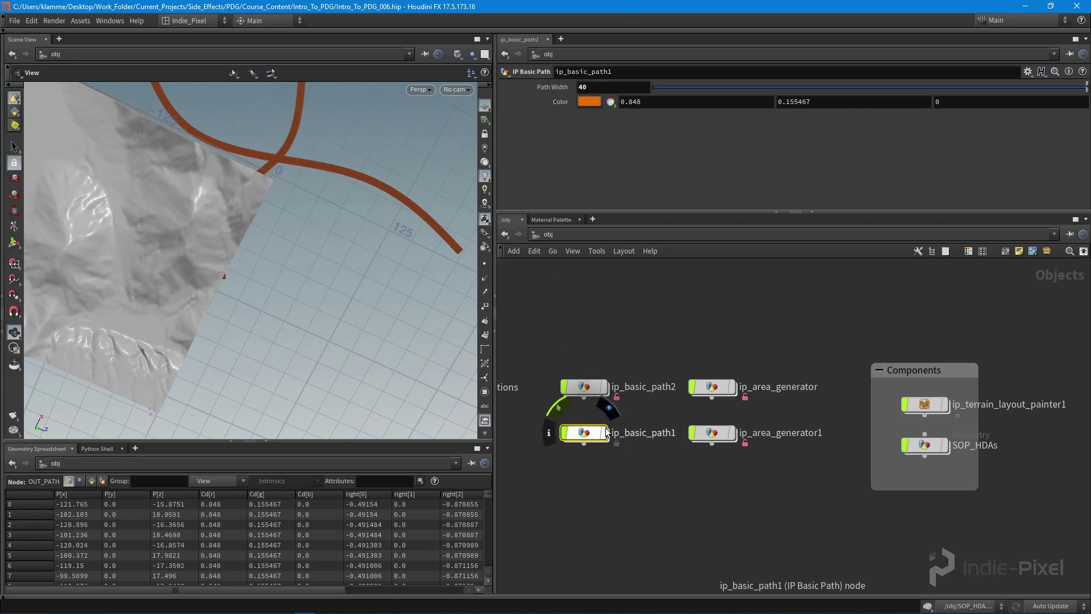
pyautogui.moveTo(596, 398)
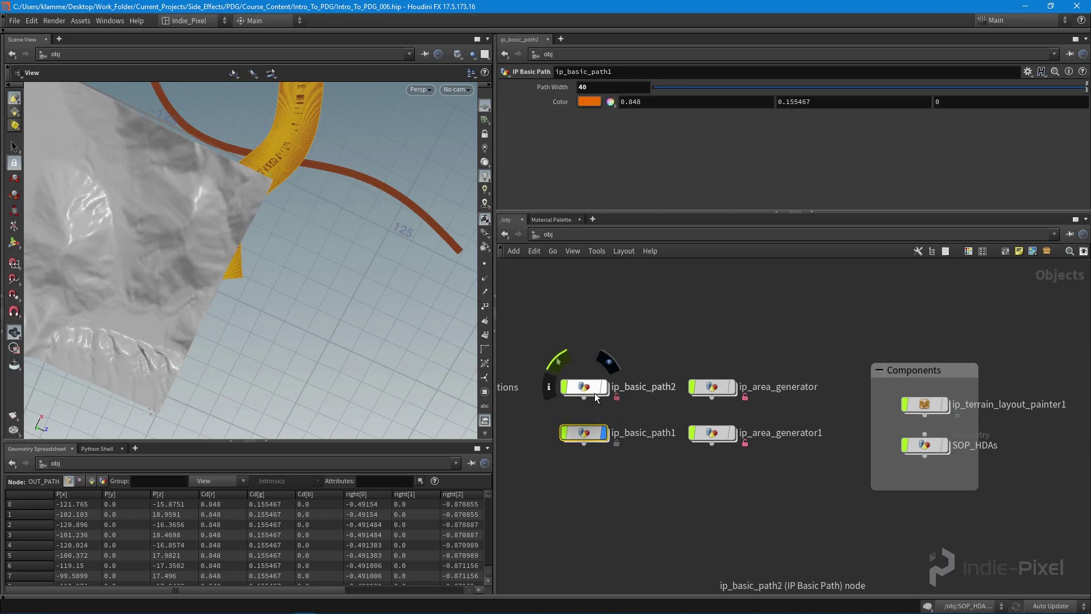
pyautogui.click(606, 87)
pyautogui.write('30')
pyautogui.press('Return')
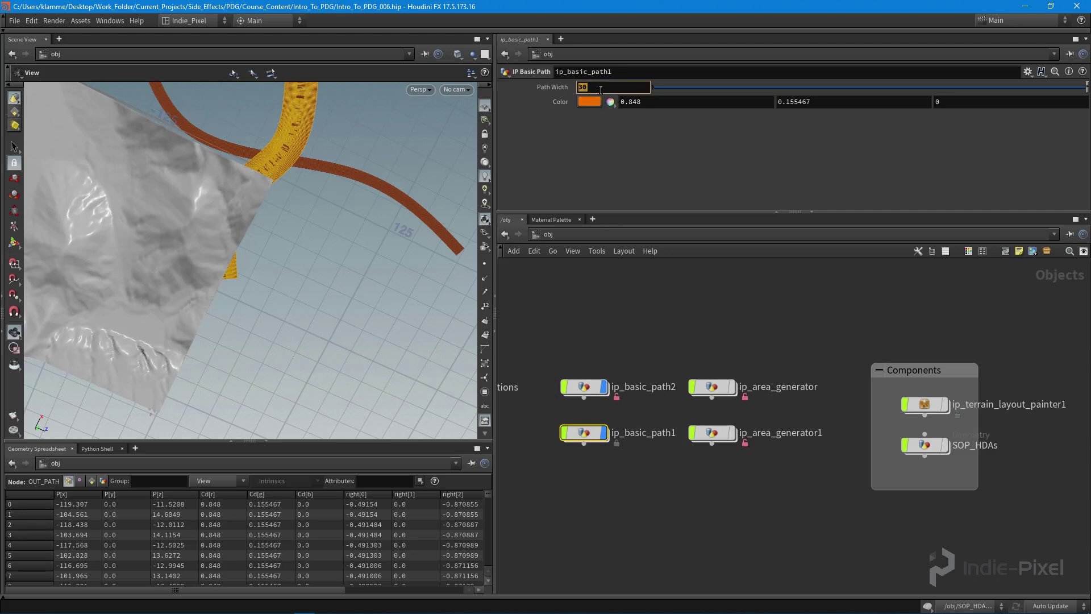
pyautogui.press('Return')
pyautogui.press('1')
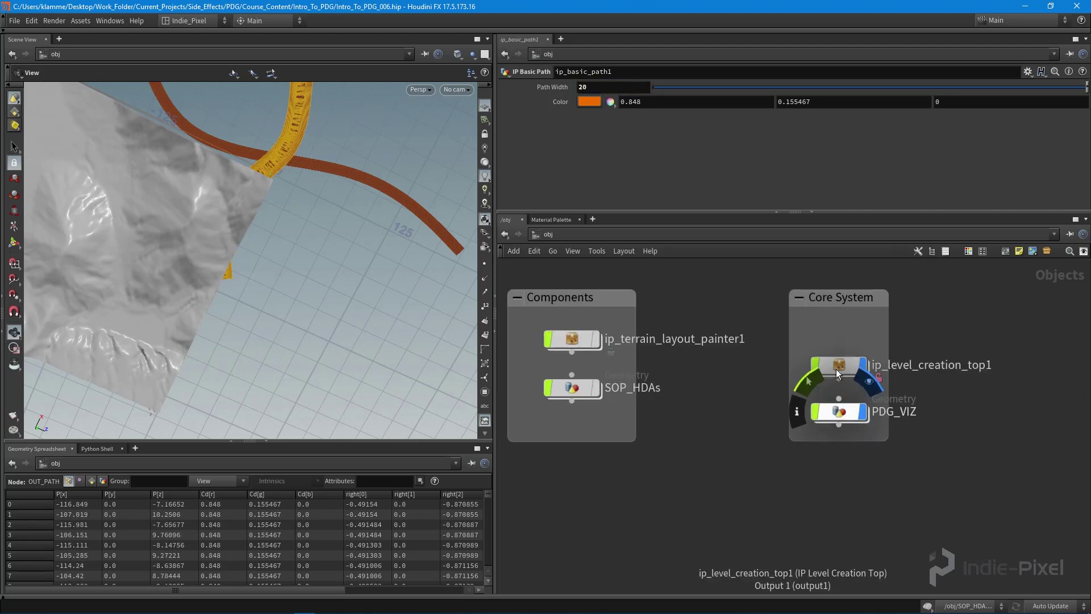
# - Enter ip_level_creation_top1's topnet1 and inspect partitionbybounds1's settings
pyautogui.doubleClick(843, 366)
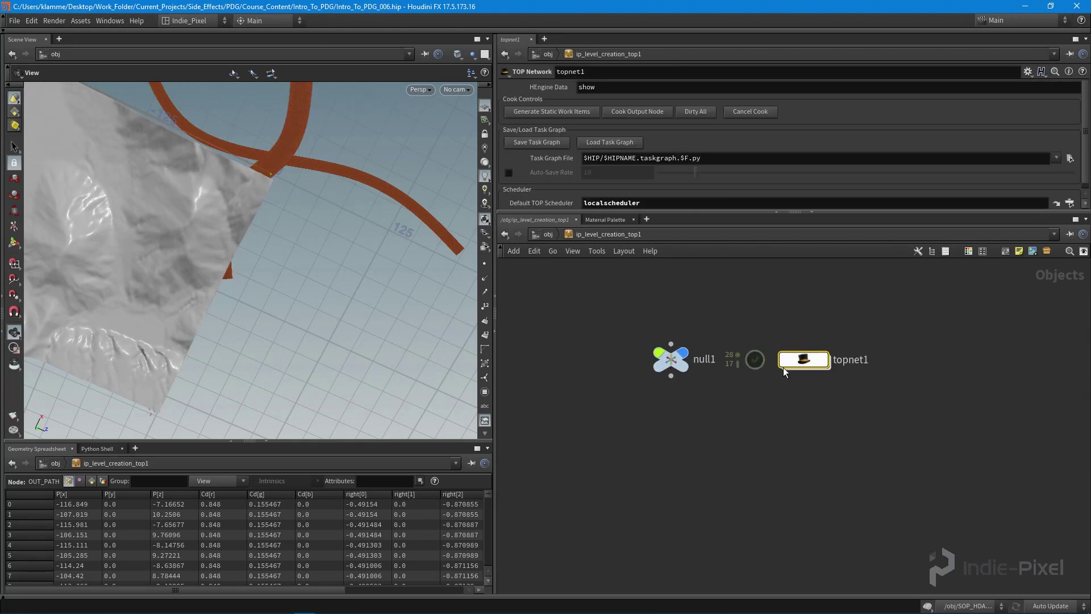
pyautogui.doubleClick(782, 385)
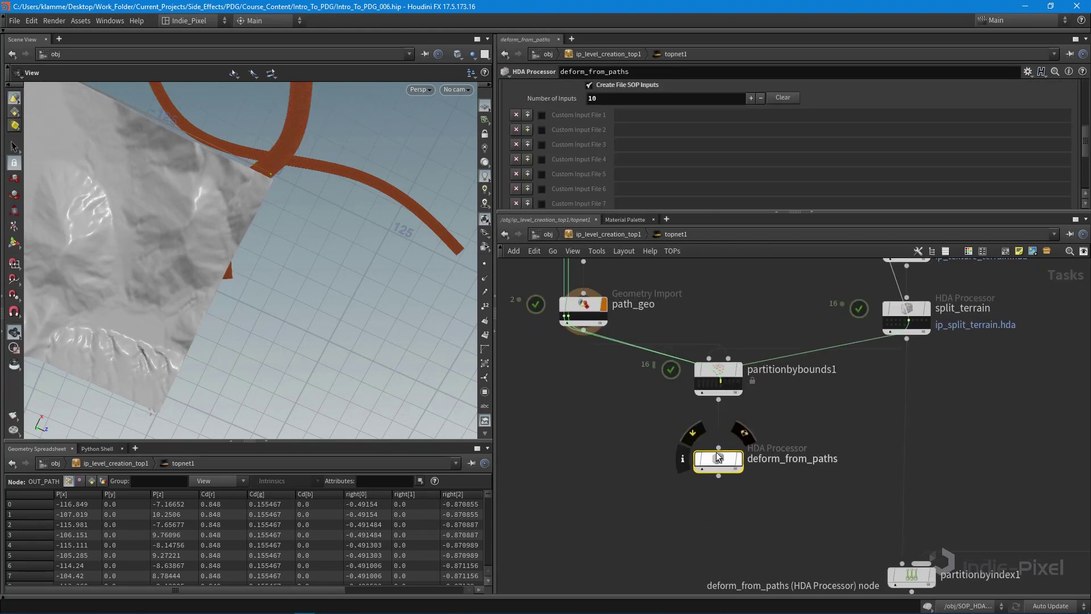
pyautogui.click(716, 370)
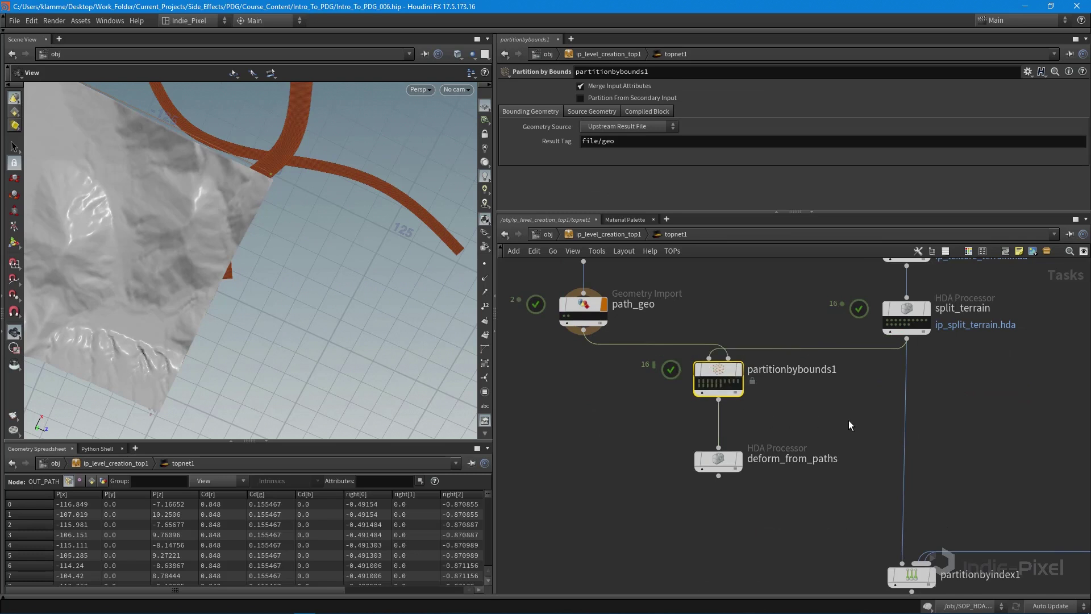
pyautogui.moveTo(848, 421); pyautogui.dragTo(845, 436, button='middle')
pyautogui.scroll(-3, 804, 424)
pyautogui.scroll(4, 703, 380)
pyautogui.scroll(1, 702, 380)
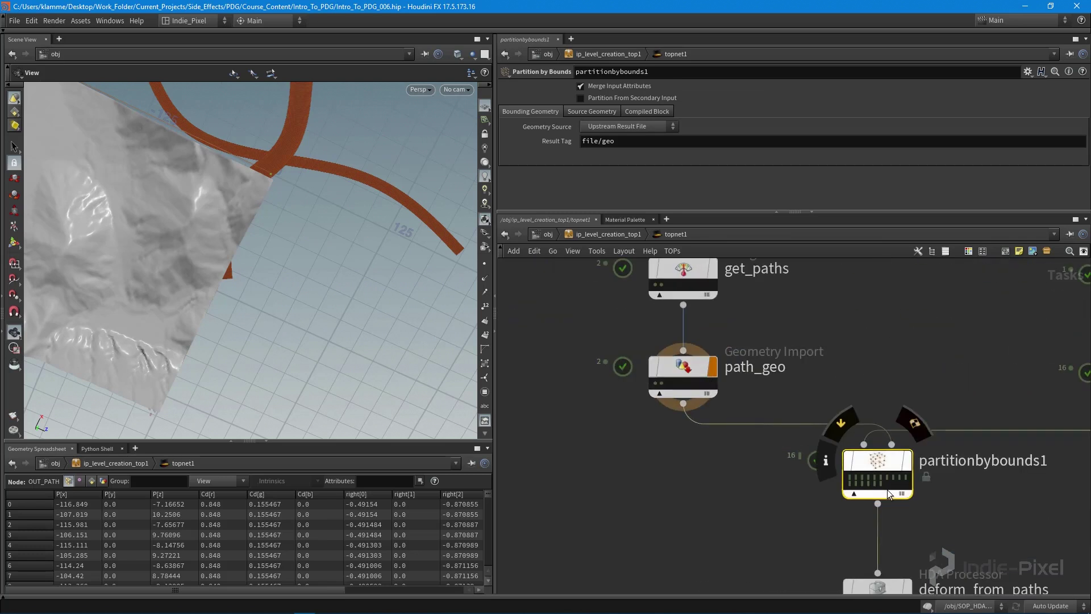
# - Preview two partitioned tiles' curves and terrain and check the path_geo import settings
pyautogui.click(898, 479)
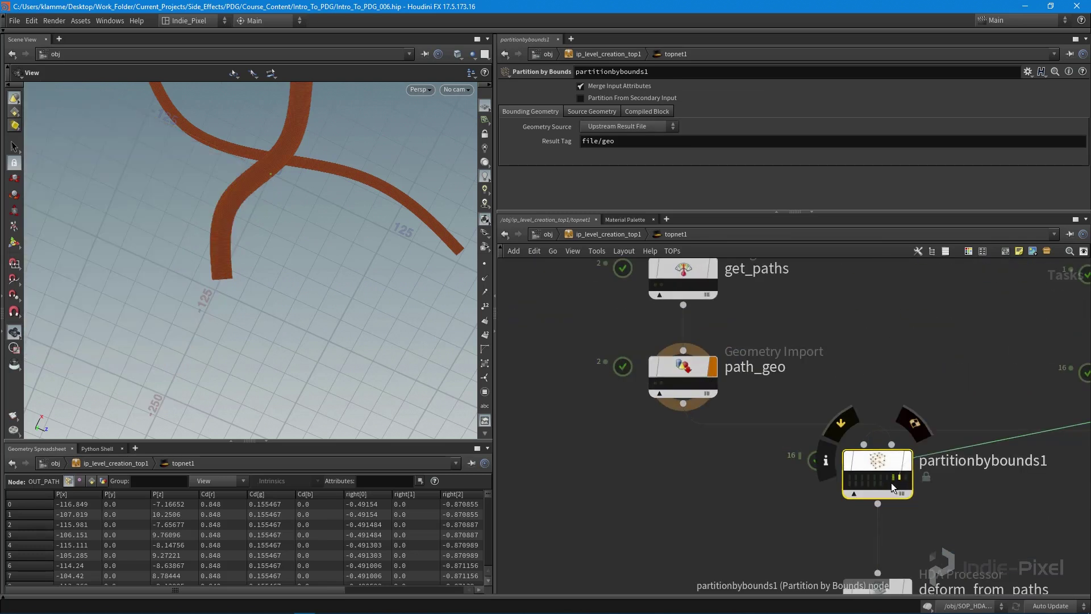
pyautogui.click(891, 483)
pyautogui.scroll(-2, 265, 338)
pyautogui.scroll(-3, 265, 337)
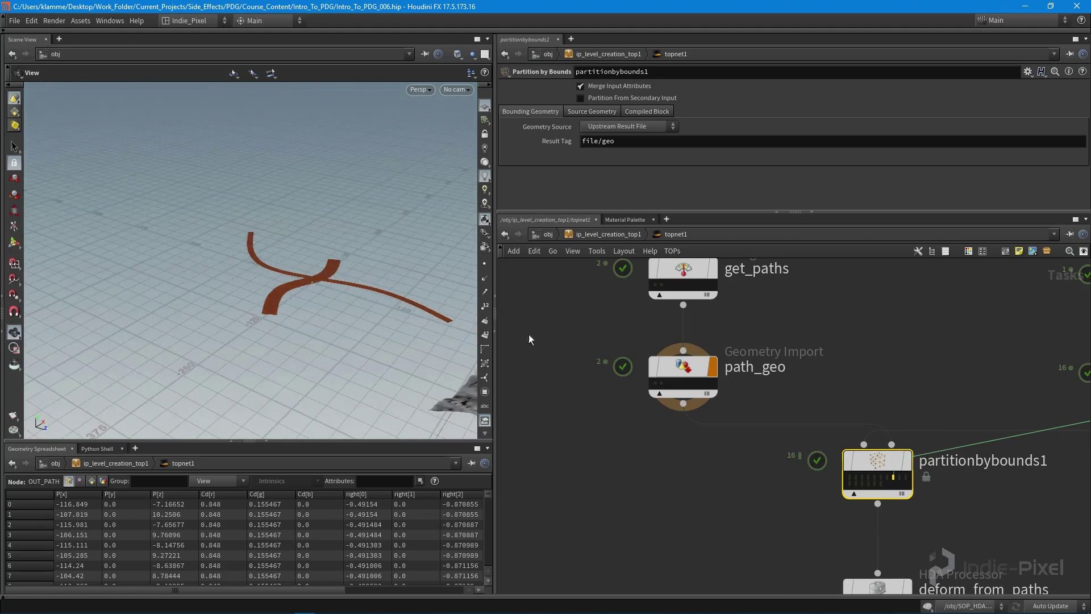
pyautogui.click(658, 374)
pyautogui.moveTo(267, 273)
pyautogui.mouseDown()
pyautogui.moveTo(287, 267)
pyautogui.moveTo(275, 275)
pyautogui.mouseUp()
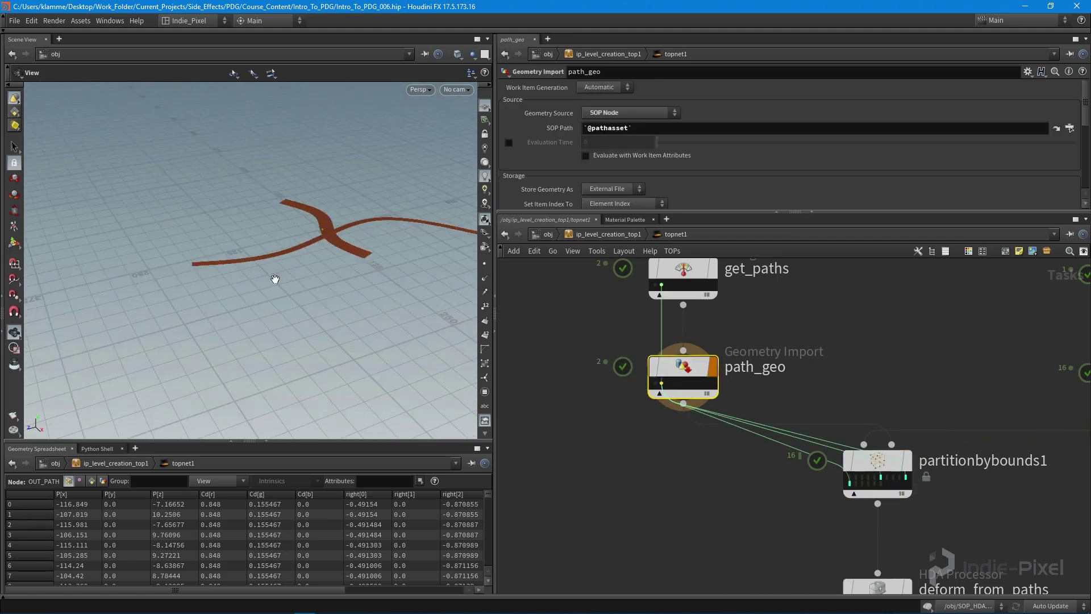
pyautogui.scroll(3, 884, 496)
# - View partitionbybounds1's result beside the terrain, then return to the object-level network
pyautogui.click(883, 489)
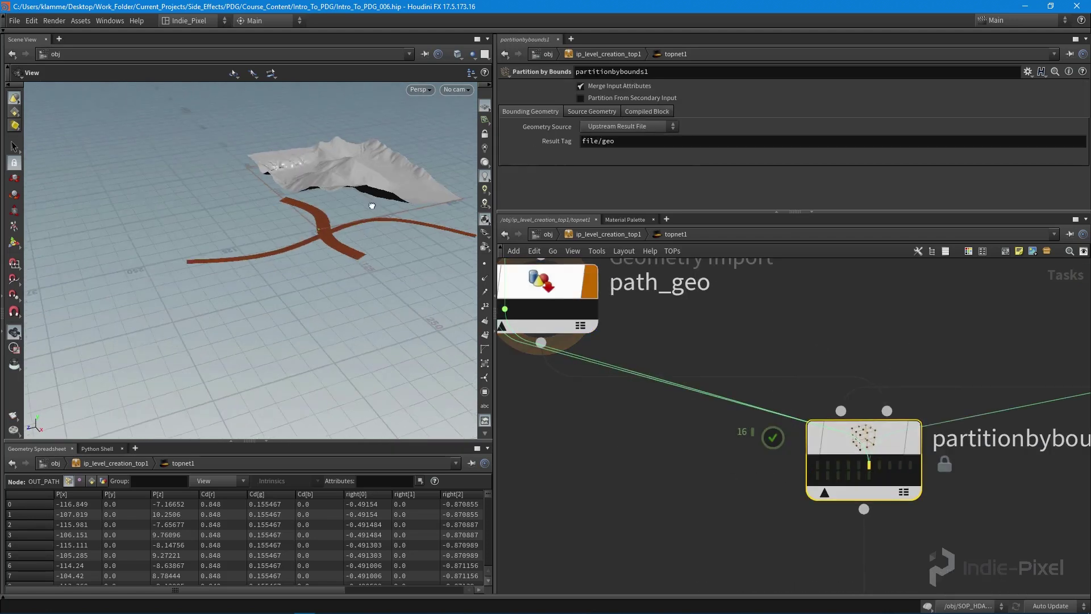
pyautogui.moveTo(366, 207); pyautogui.dragTo(330, 227)
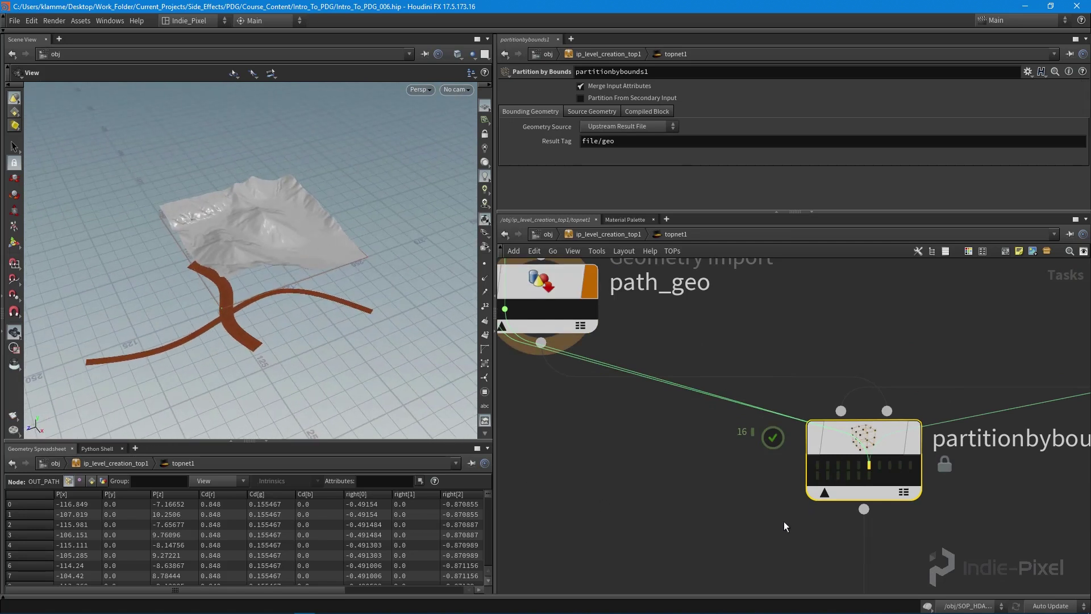
pyautogui.moveTo(784, 520); pyautogui.dragTo(774, 417, button='middle')
pyautogui.press('u')
pyautogui.press('u')
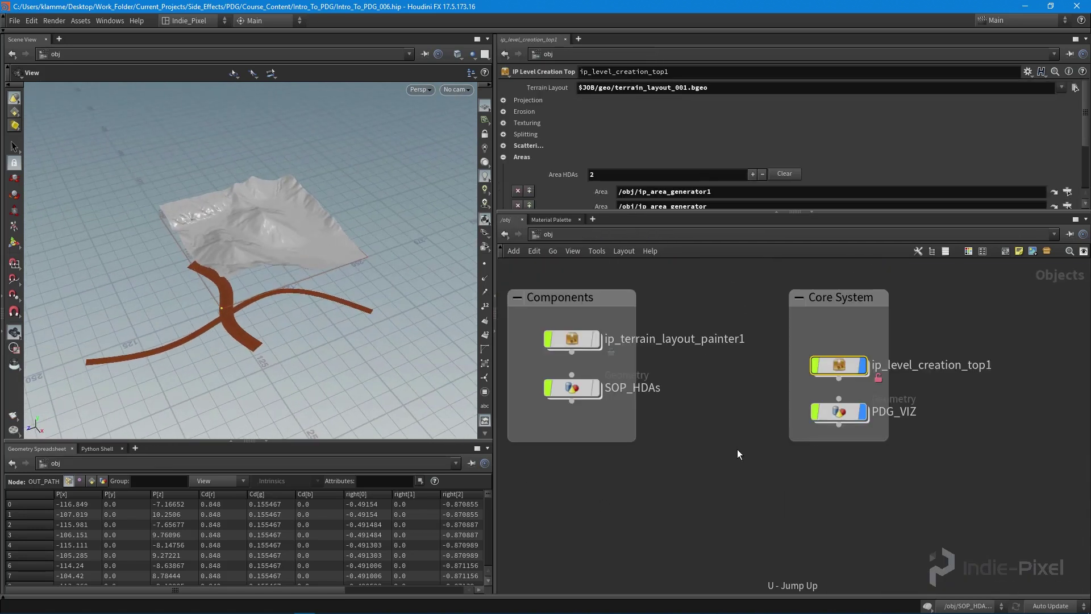
pyautogui.moveTo(737, 449); pyautogui.dragTo(952, 441, button='middle')
# - Go inside ip_deform_terrain_path21 in SOP_HDAs and move heightfield_maskbyobject1 lower to make room
pyautogui.doubleClick(843, 394)
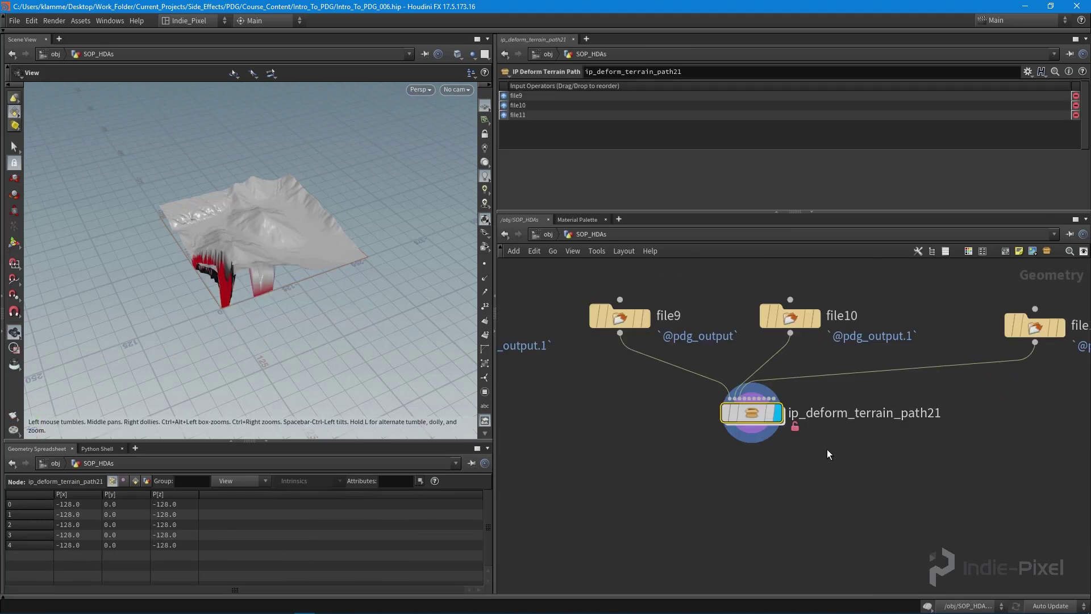
pyautogui.moveTo(219, 274); pyautogui.dragTo(244, 341)
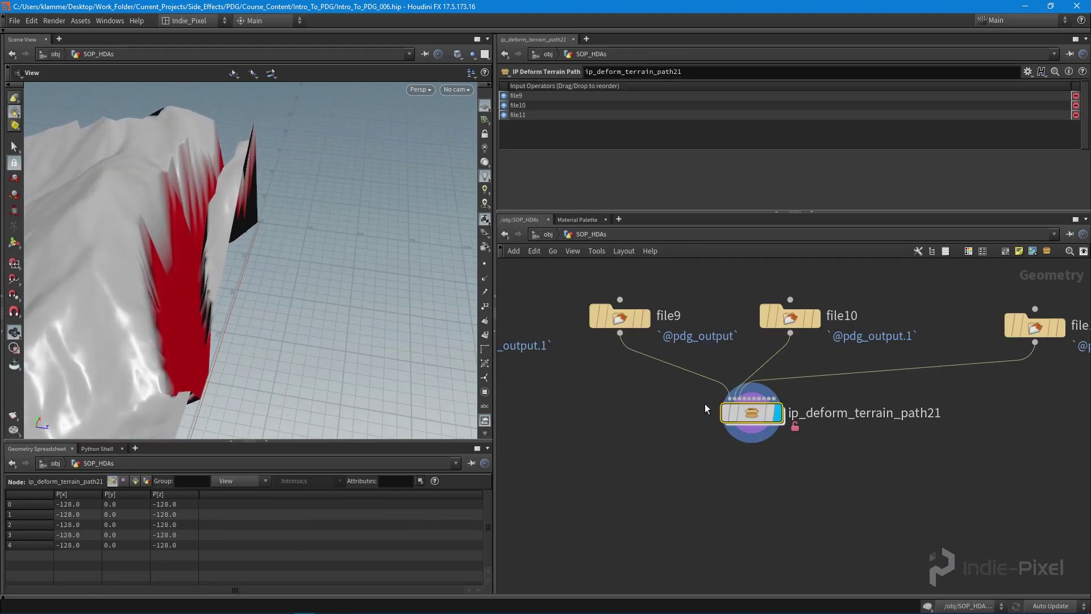
pyautogui.doubleClick(749, 414)
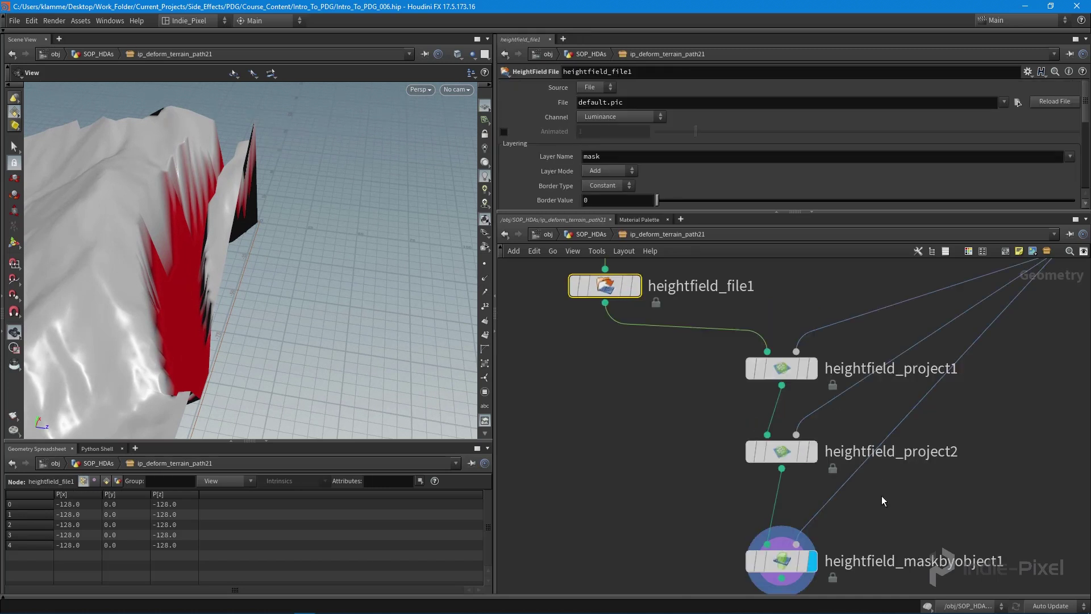
pyautogui.click(787, 469)
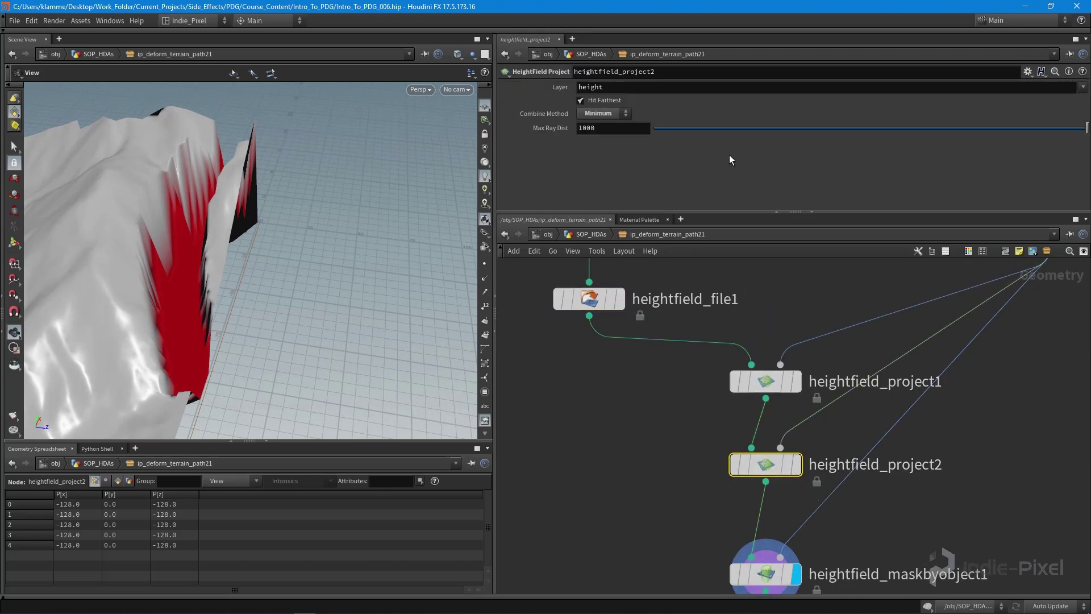
pyautogui.moveTo(775, 573); pyautogui.dragTo(762, 384, button='middle')
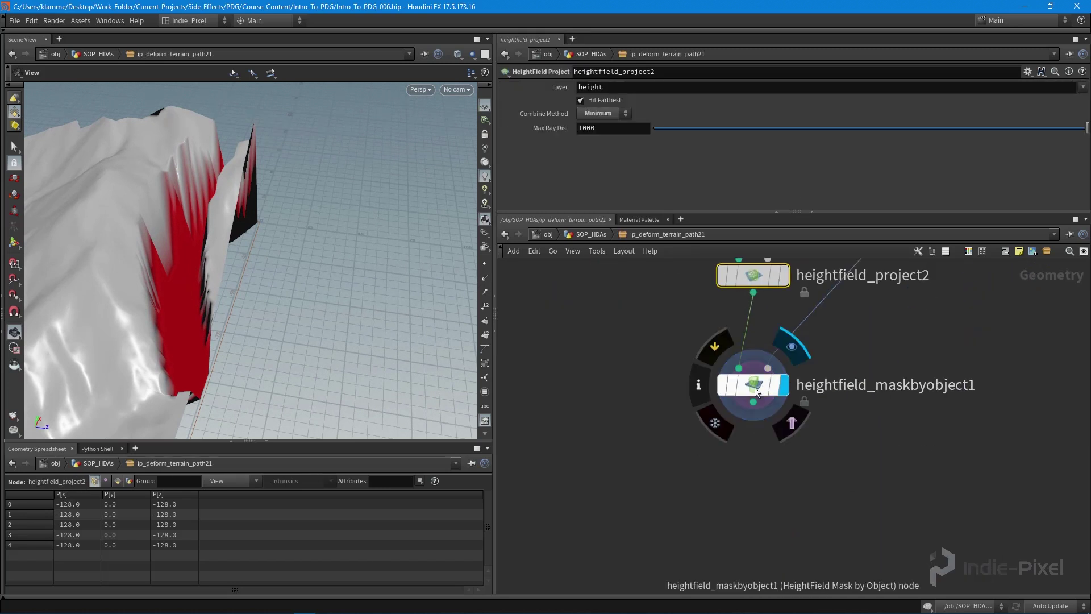
pyautogui.click(755, 392)
pyautogui.moveTo(758, 412); pyautogui.dragTo(758, 474)
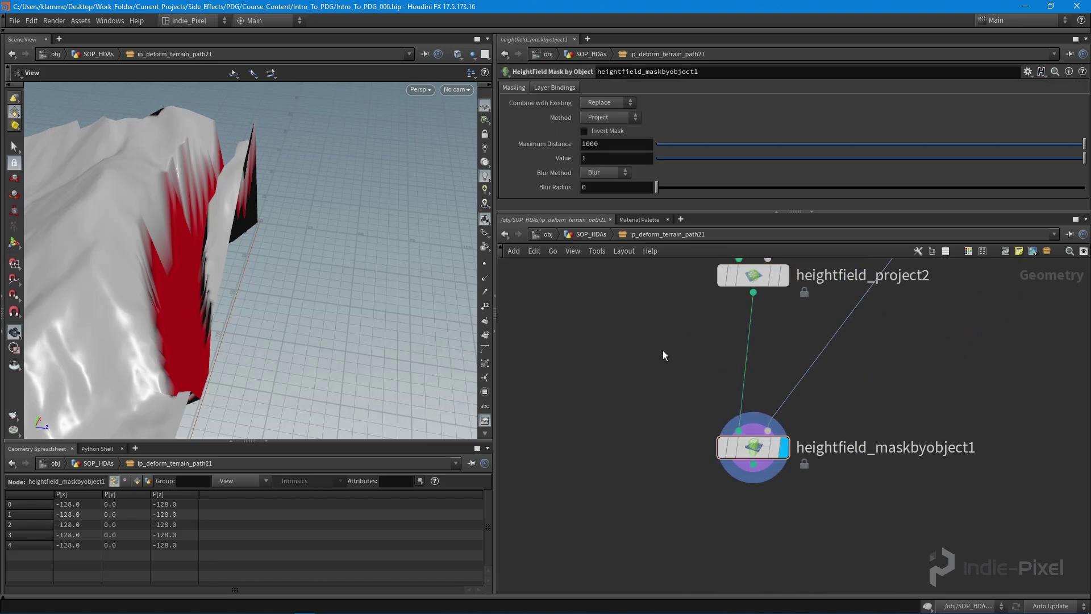
# - Add a HeightField Blur node below heightfield_maskbyobject1 and wire the mask output into it
pyautogui.press('Tab')
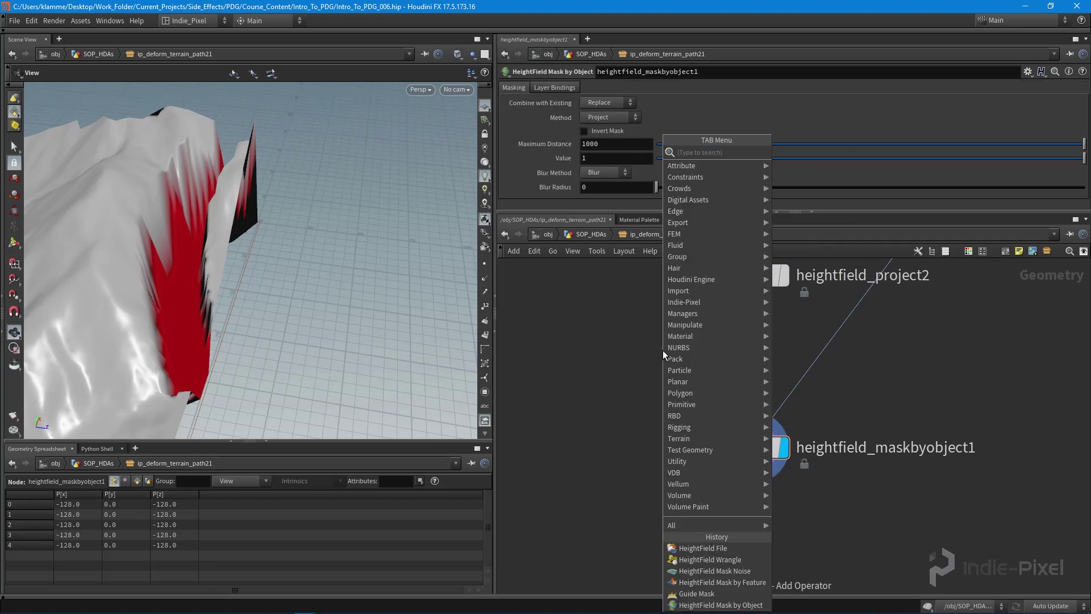
pyautogui.write('bl')
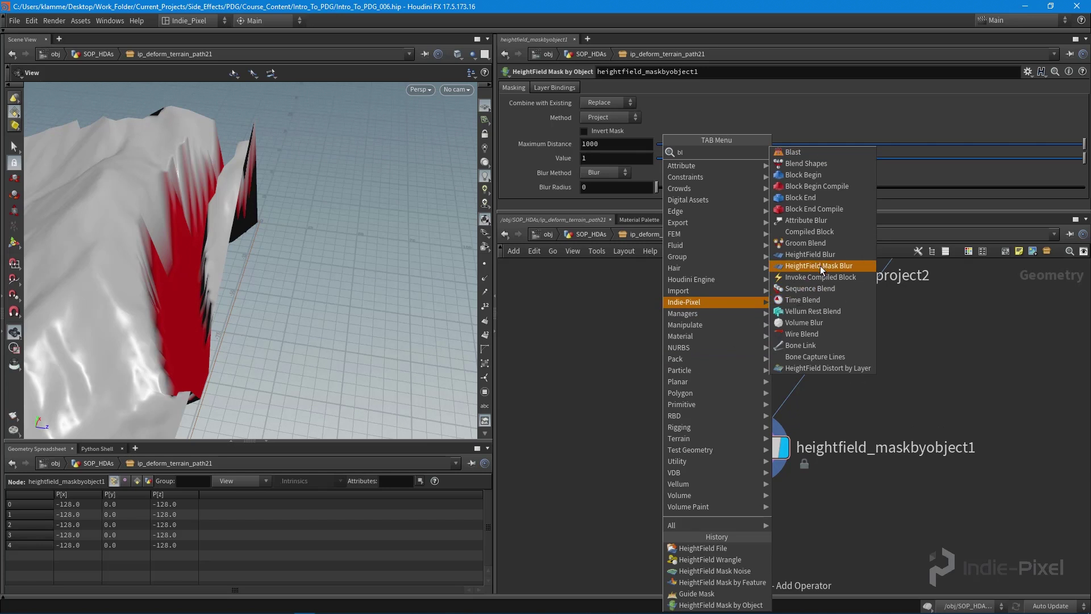
pyautogui.click(821, 254)
pyautogui.click(755, 517)
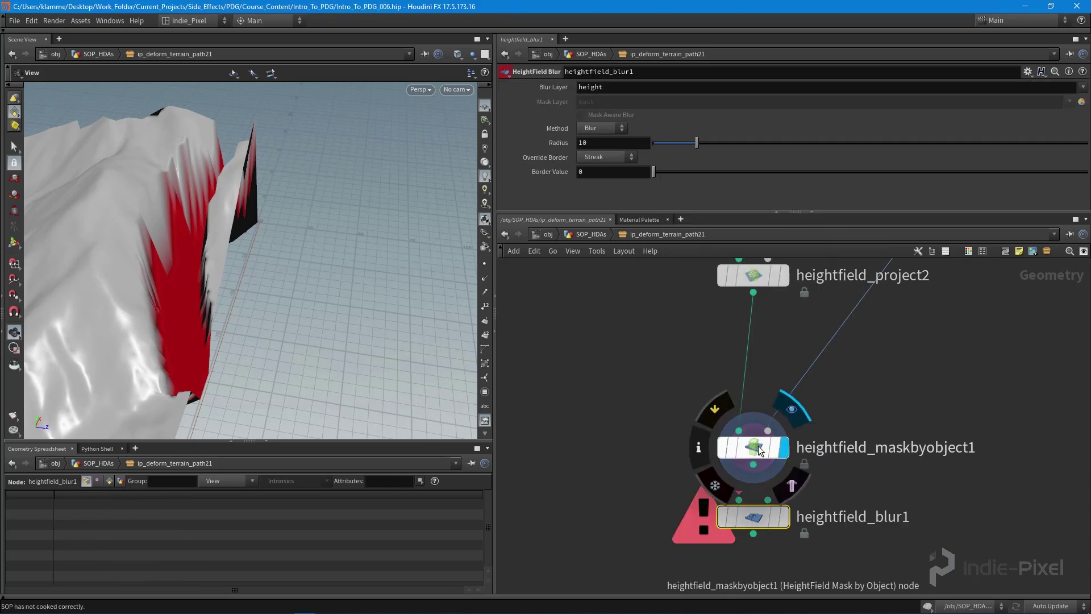
pyautogui.moveTo(663, 189); pyautogui.dragTo(676, 188)
pyautogui.moveTo(925, 518); pyautogui.dragTo(918, 436, button='middle')
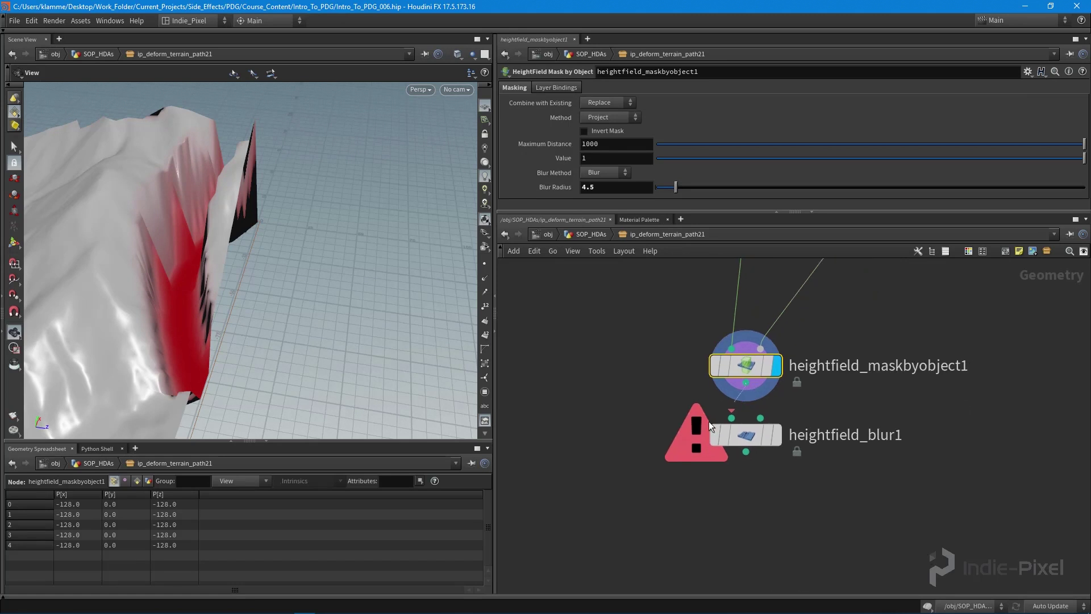
pyautogui.click(779, 437)
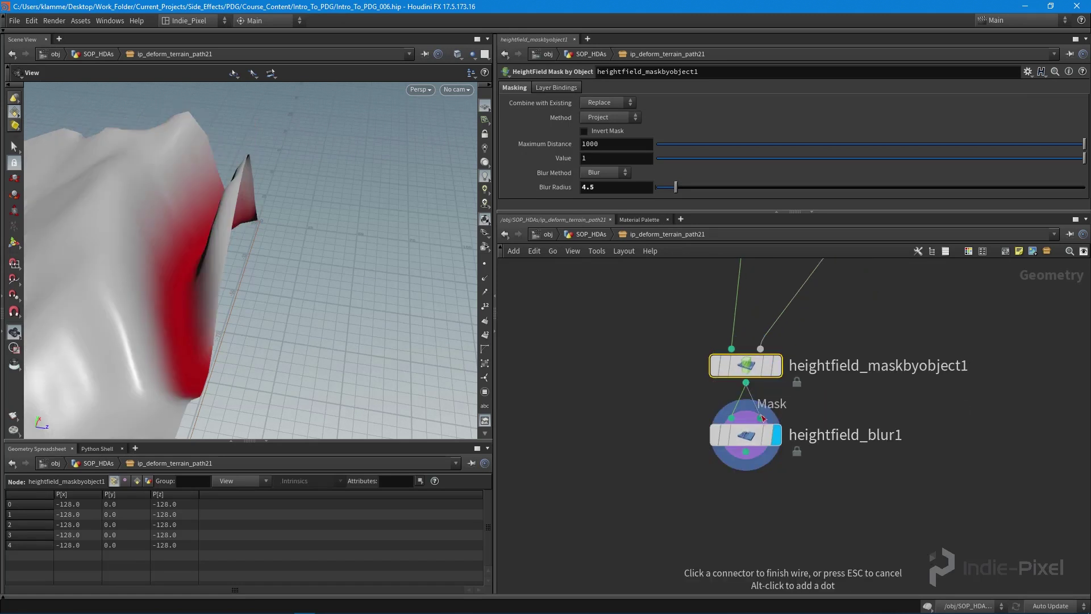
pyautogui.click(741, 435)
# - Set heightfield_maskbyobject1's mask blur radius to 1.3 and inspect the softened red path mask
pyautogui.moveTo(244, 312); pyautogui.dragTo(164, 264)
pyautogui.click(752, 363)
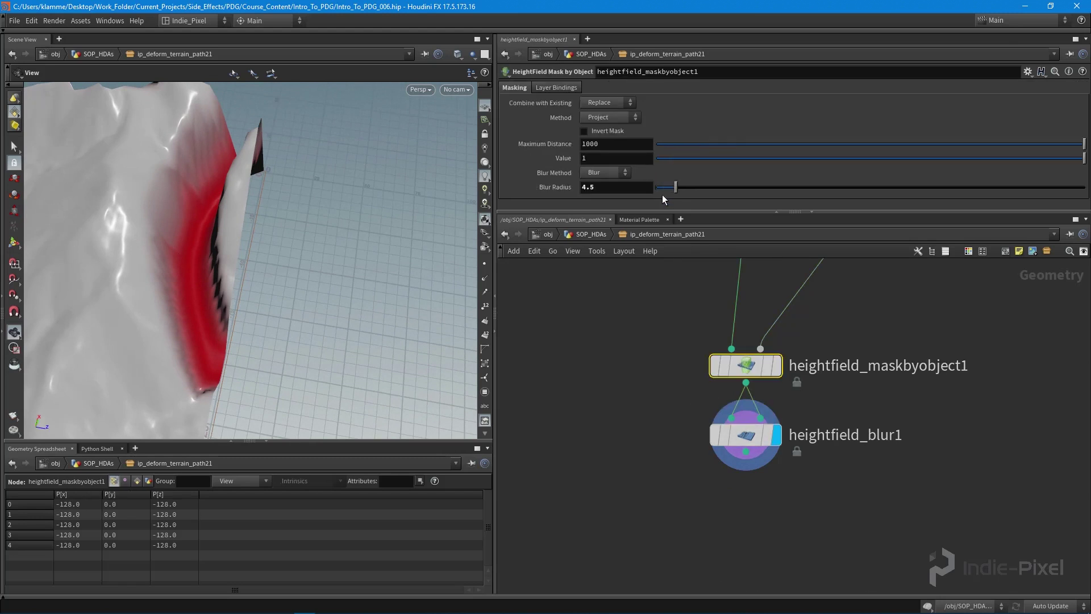
pyautogui.moveTo(662, 188); pyautogui.dragTo(663, 183)
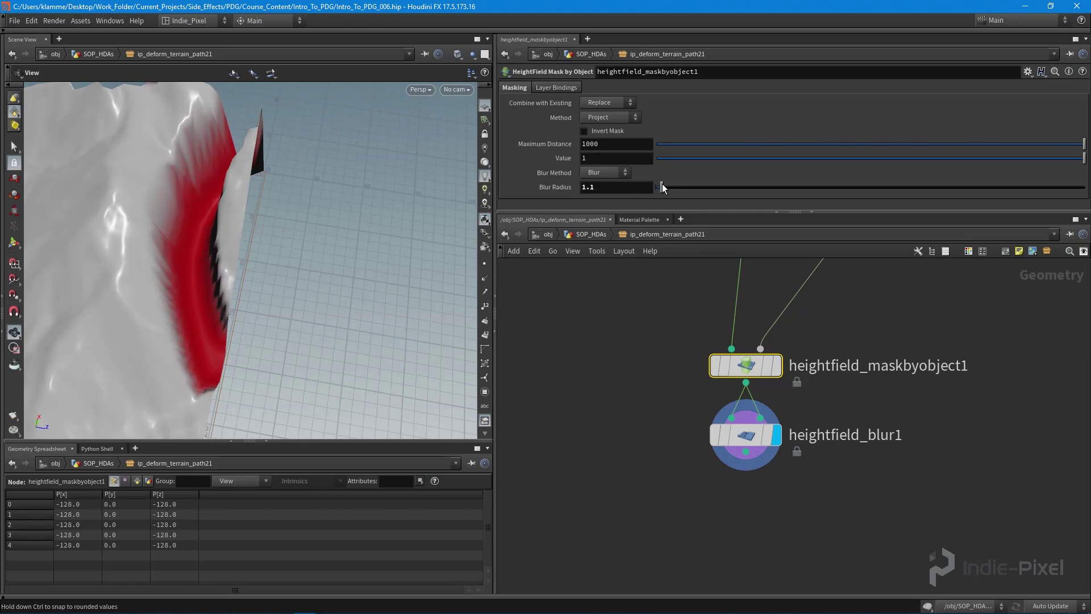
pyautogui.moveTo(170, 273); pyautogui.dragTo(136, 268)
pyautogui.scroll(-3, 675, 428)
pyautogui.moveTo(428, 367); pyautogui.dragTo(243, 325)
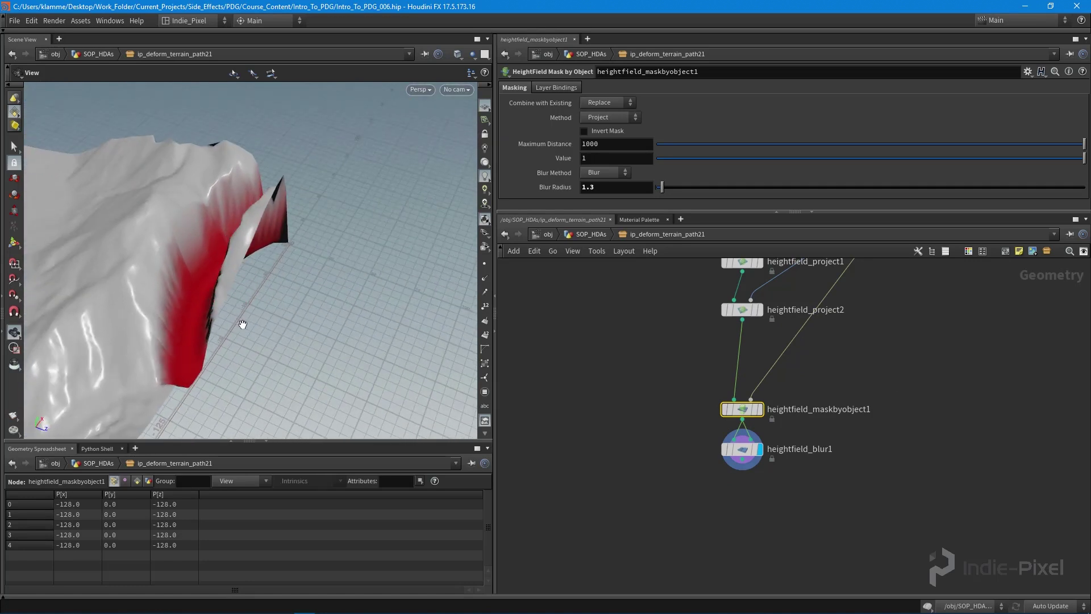
pyautogui.press('Tab')
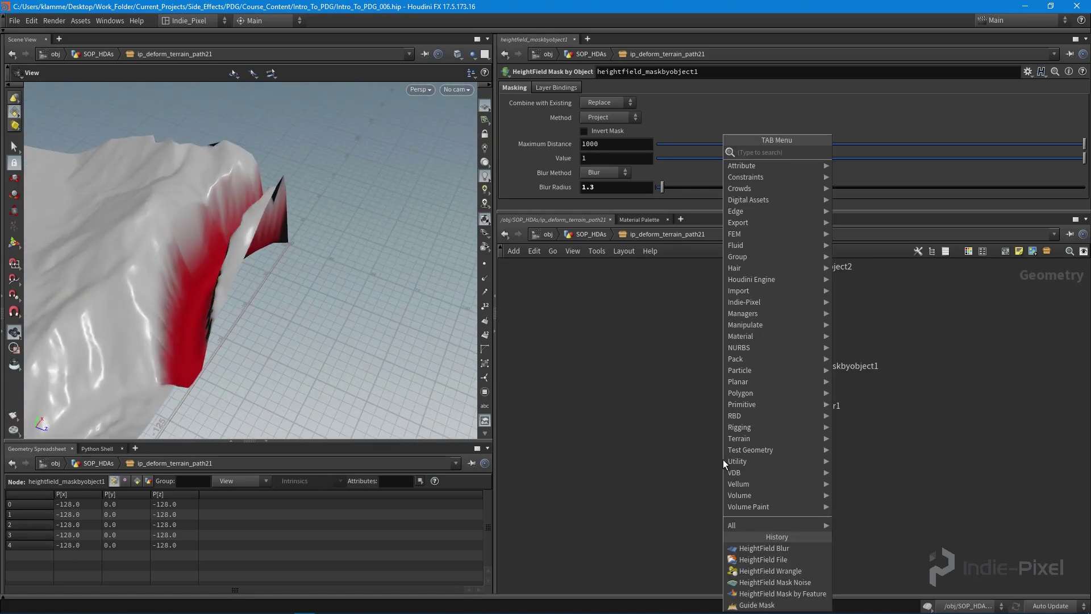
# - Place a Null below heightfield_blur1, connect the blur into it, and rename it OUT_TILE
pyautogui.write('nu')
pyautogui.press('Return')
pyautogui.click(740, 492)
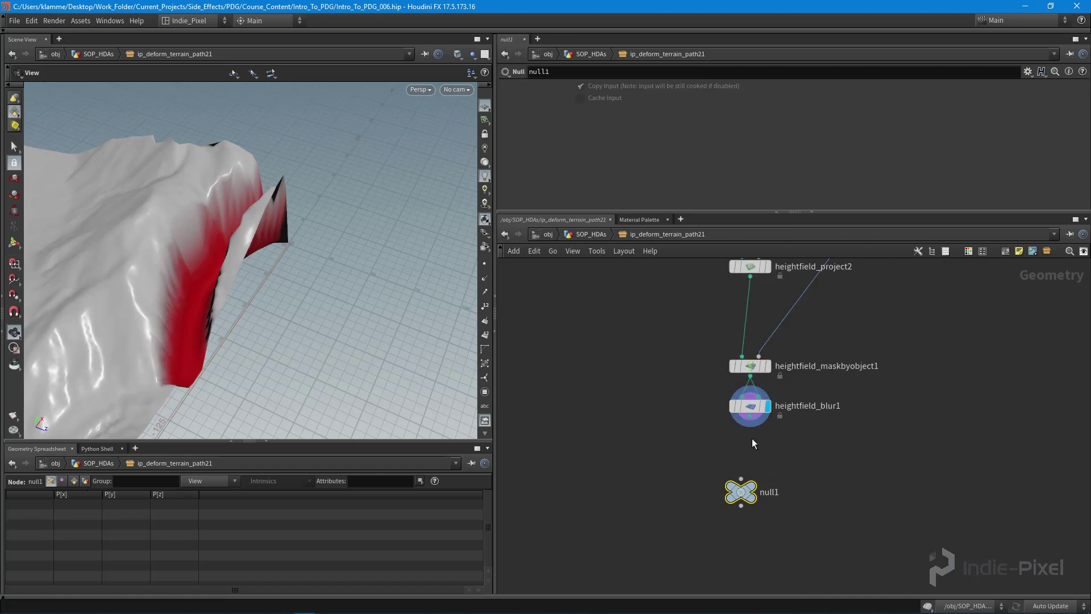
pyautogui.scroll(3, 751, 439)
pyautogui.click(751, 402)
pyautogui.moveTo(733, 533); pyautogui.dragTo(749, 506)
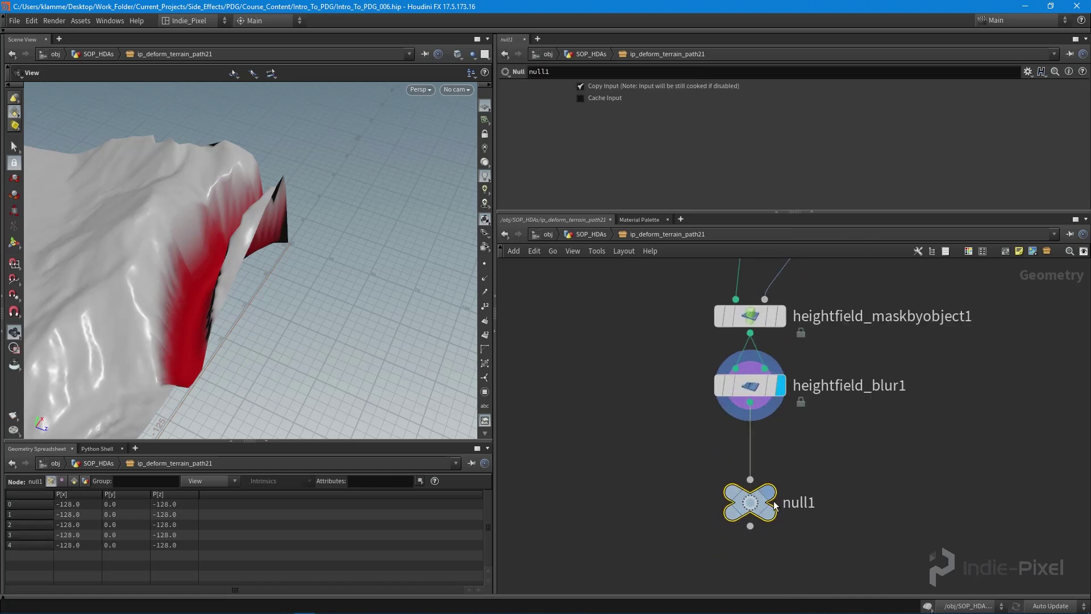
pyautogui.doubleClick(802, 505)
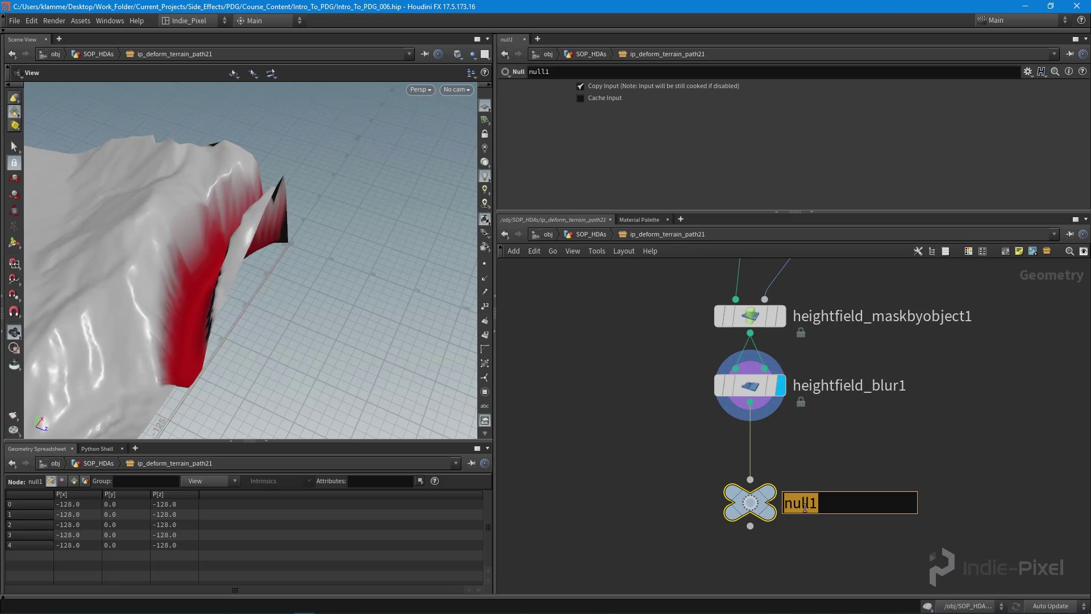
pyautogui.write('OUT_TILE')
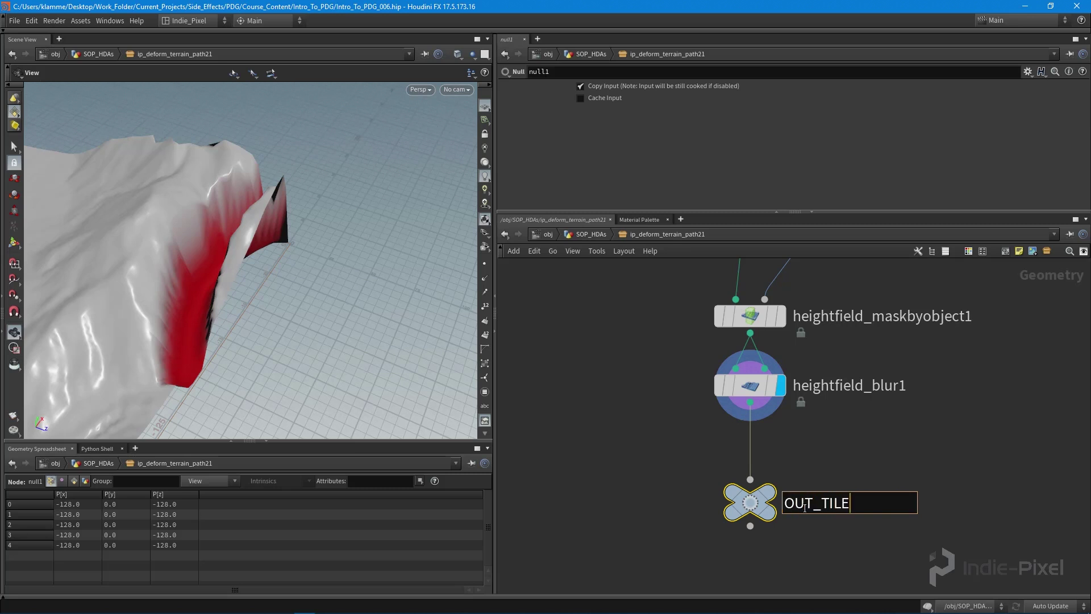
pyautogui.press('Return')
pyautogui.moveTo(252, 280); pyautogui.dragTo(226, 267)
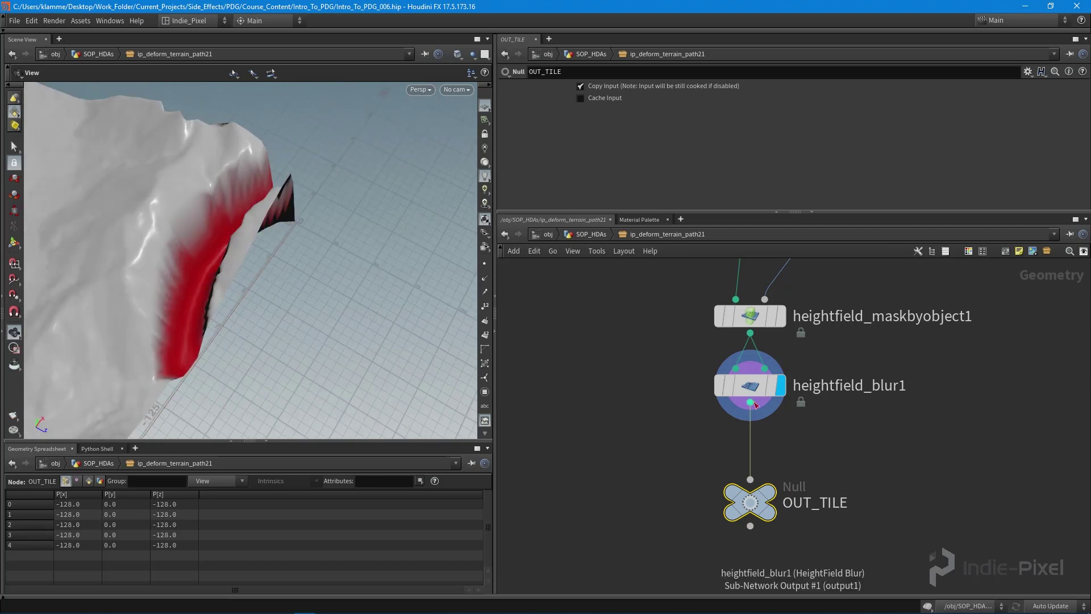